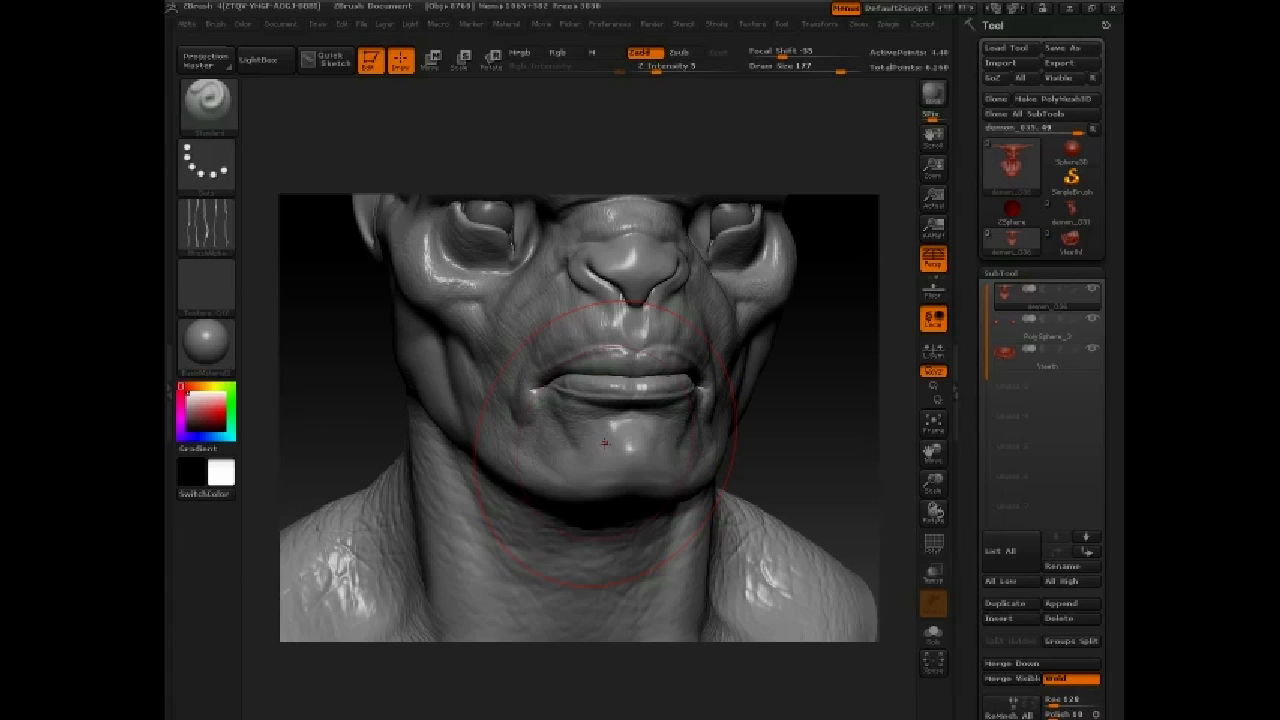
Reduce the brush draw size to 67 and brush fine skin wrinkles around the mouth, cheeks and nose
key("space")
left_click_drag(578, 465, 537, 463)
right_click_drag(608, 362, 667, 405, "ctrl")
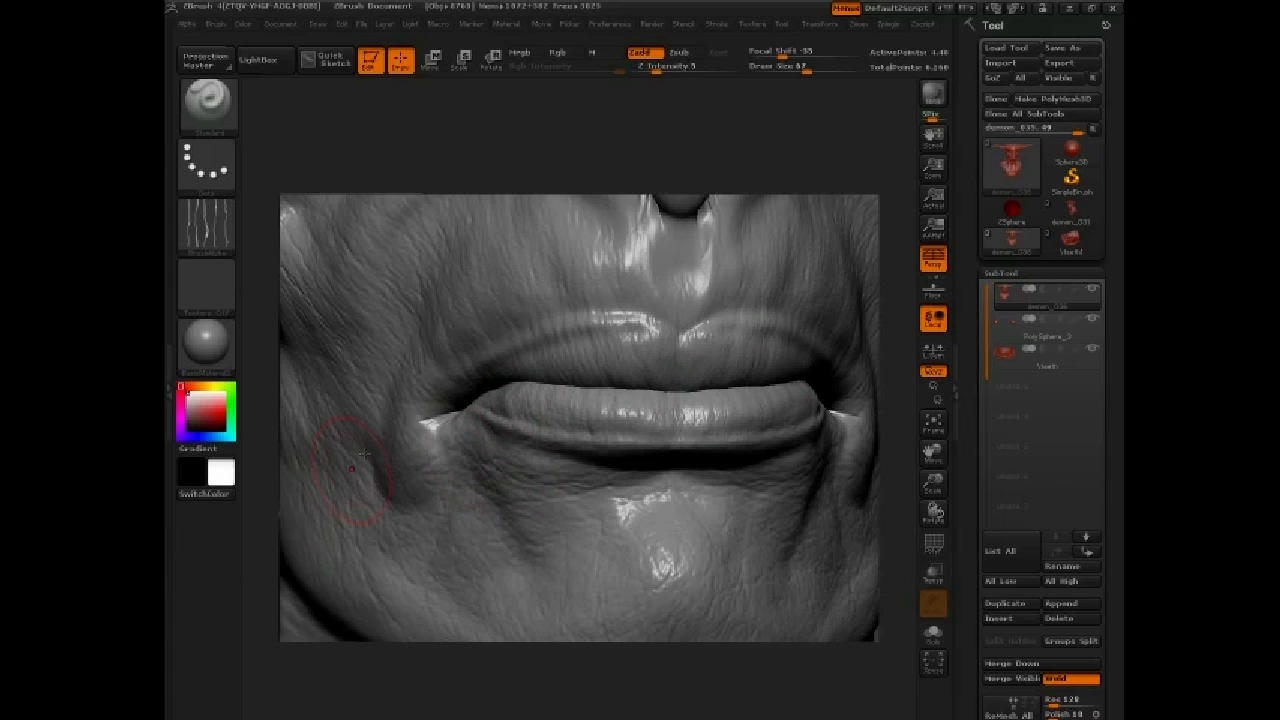
left_click_drag(262, 542, 337, 471, "alt")
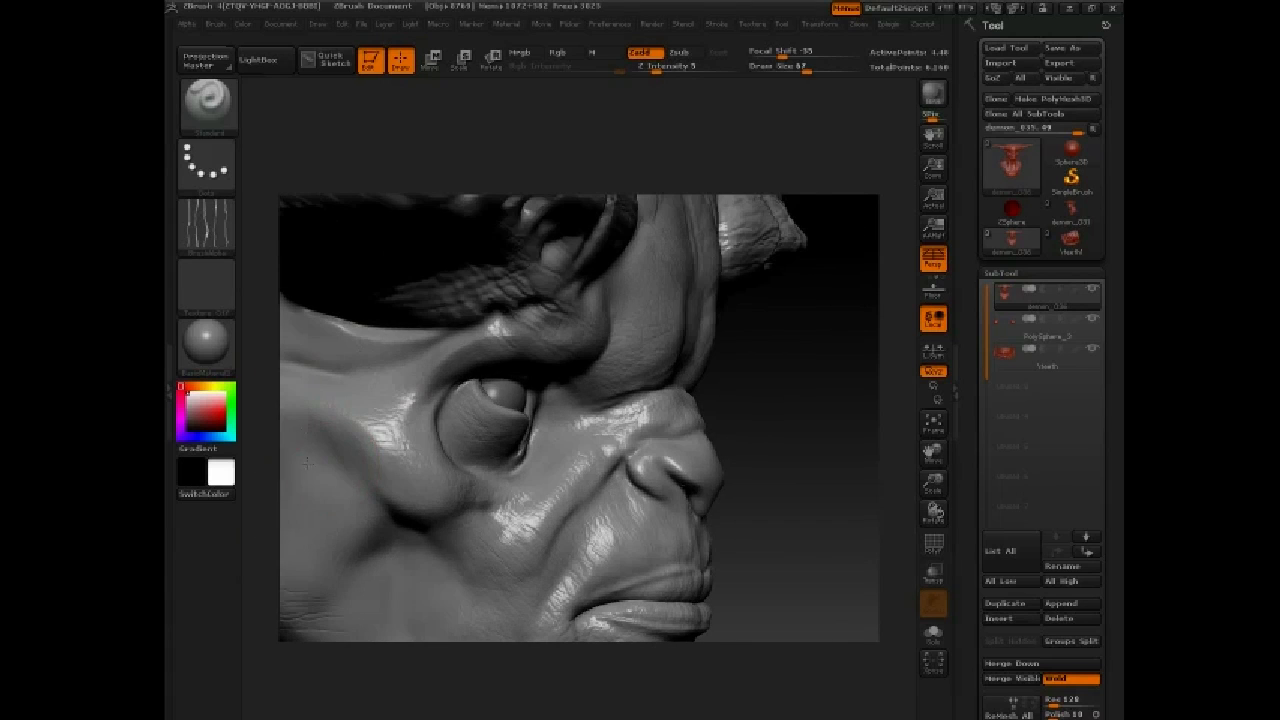
left_click_drag(400, 577, 377, 515)
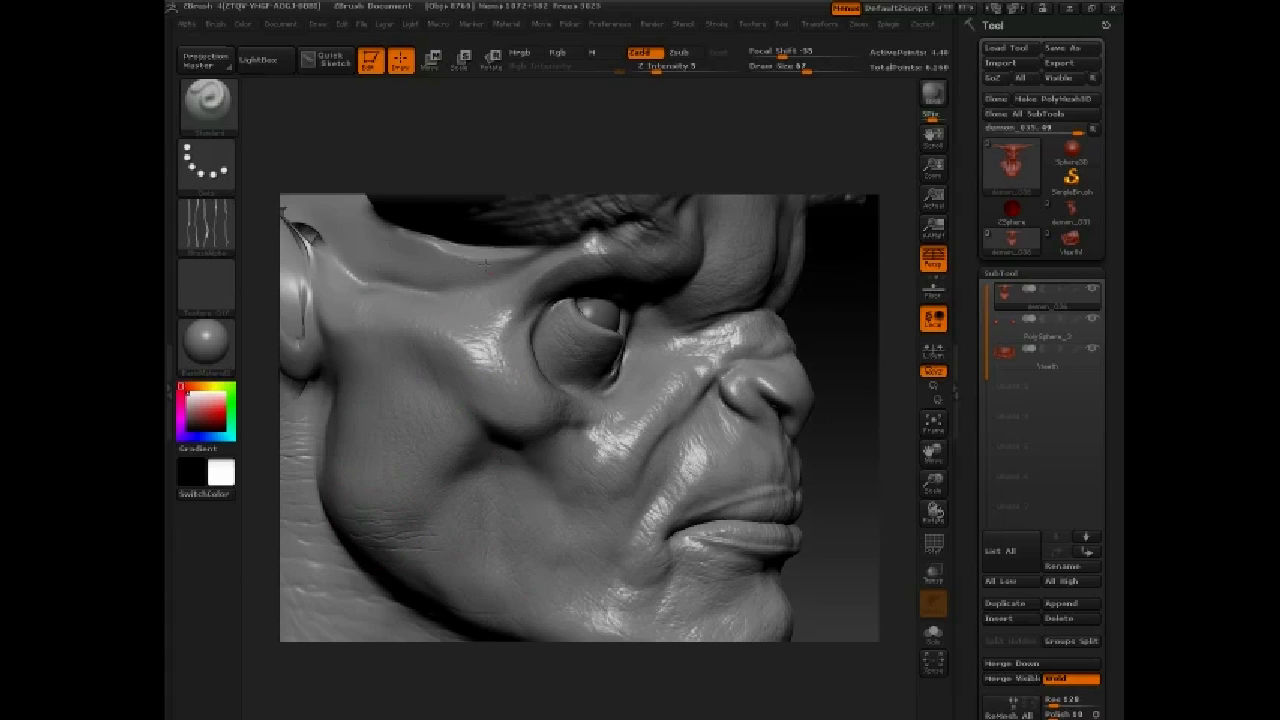
left_click_drag(847, 334, 714, 378)
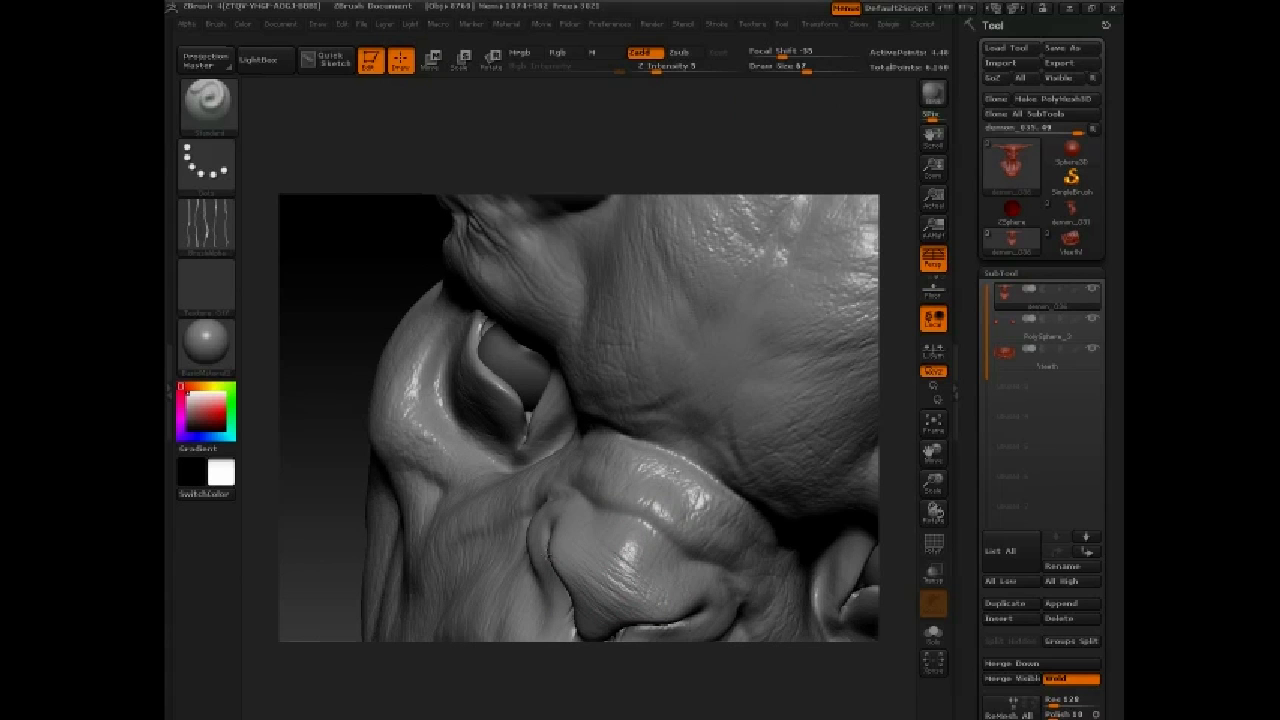
left_click_drag(678, 645, 626, 490, "alt")
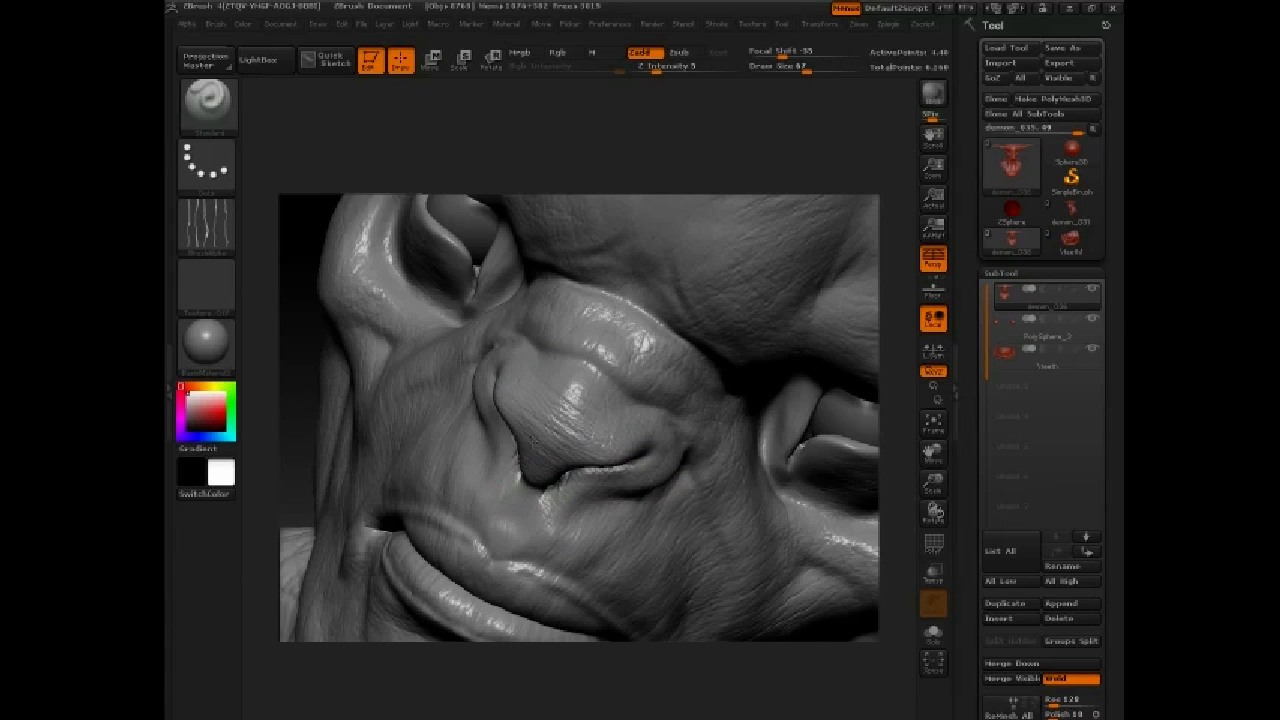
Raise the draw size to 130 and brush fine skin texture across the brow, forehead and crown
key("space")
left_click(650, 332)
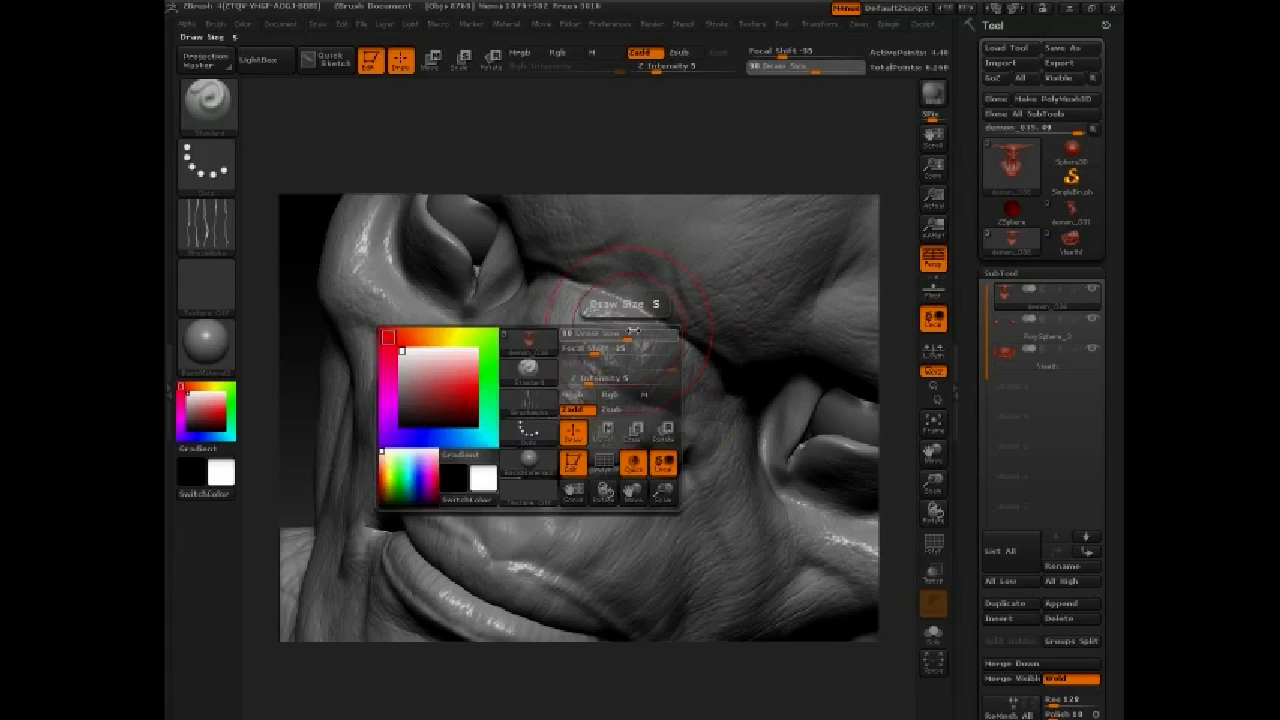
mouse_move(714, 126)
left_mouse_down()
mouse_move(694, 86)
mouse_move(655, 365)
left_mouse_up()
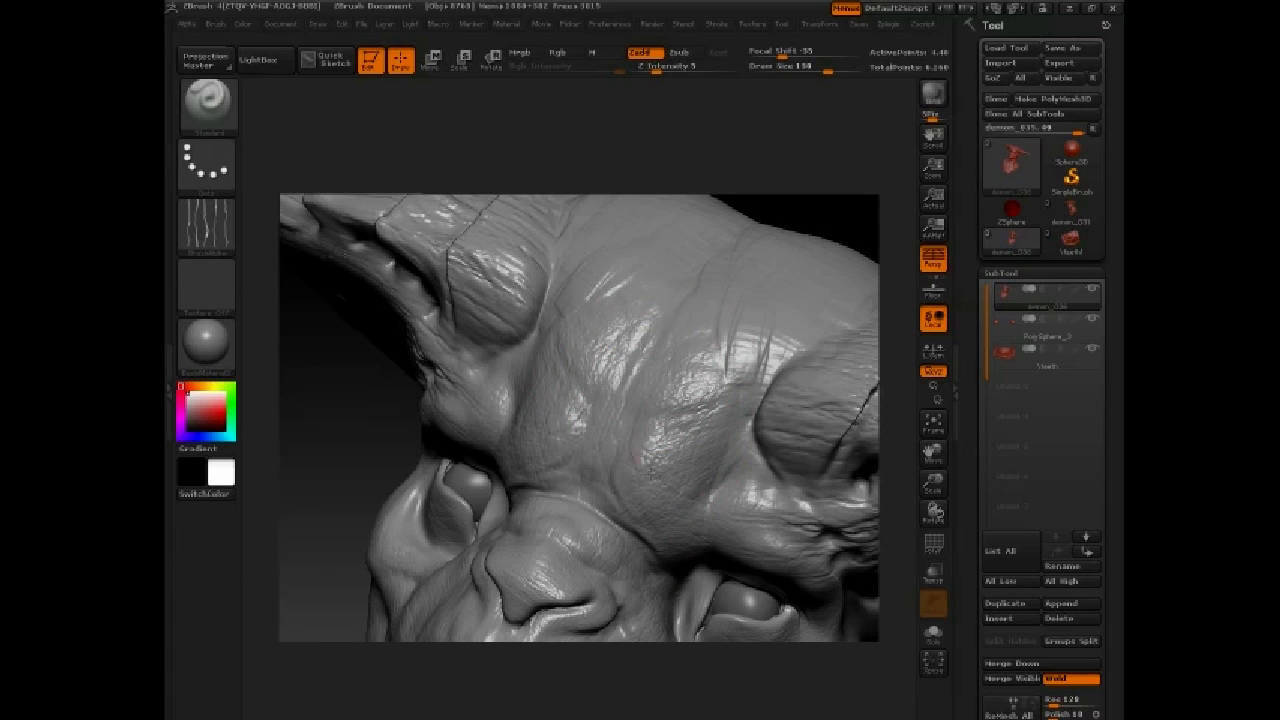
left_click_drag(716, 352, 672, 412)
mouse_move(790, 272)
left_mouse_down()
mouse_move(738, 334)
mouse_move(702, 344)
left_mouse_up()
left_click_drag(757, 166, 620, 438)
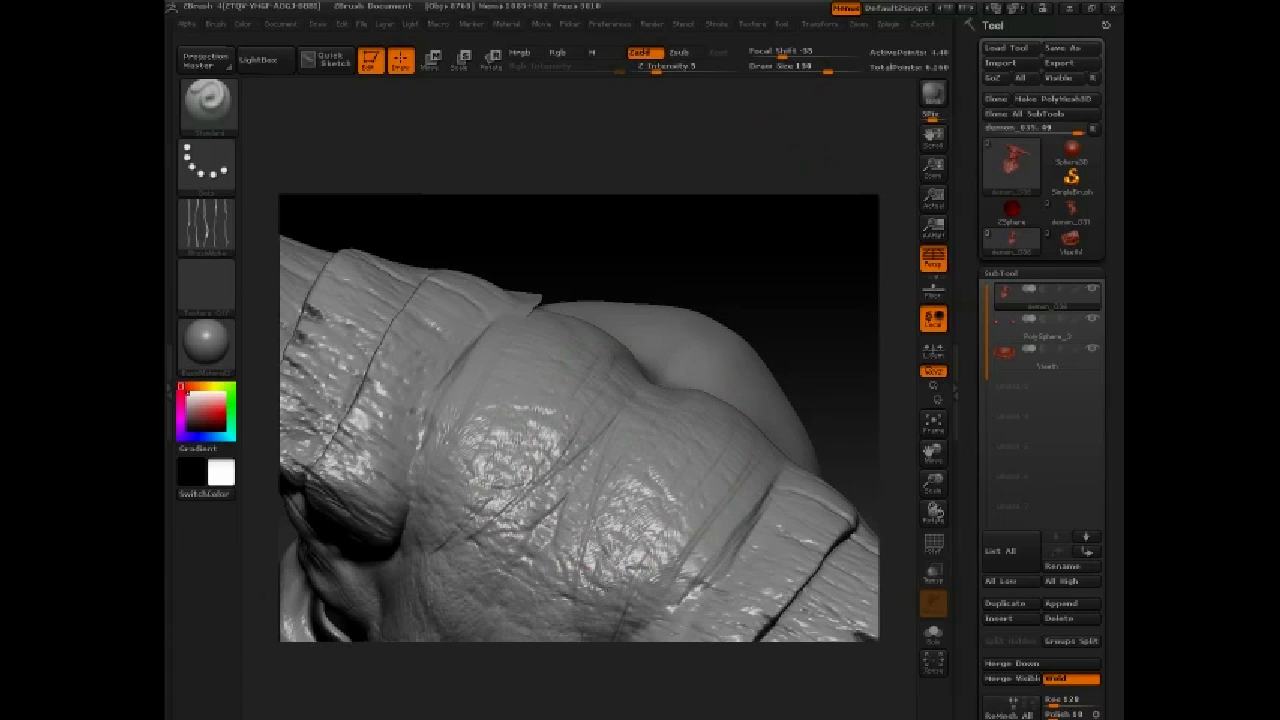
left_click_drag(743, 277, 718, 290)
Switch to the Inflat brush at draw size 86 and swell the ridge edges near the horn's base
key("b")
key("i")
key("n")
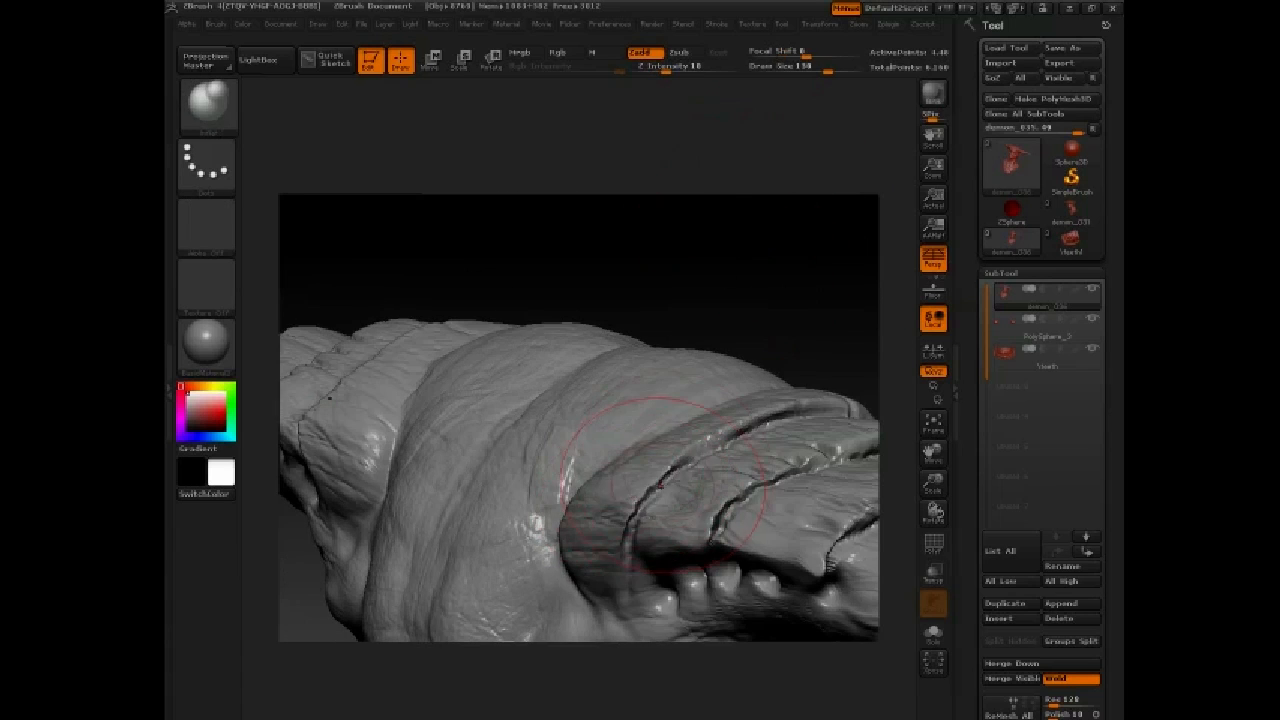
key("space")
left_click_drag(664, 478, 808, 412)
left_click_drag(716, 534, 832, 462)
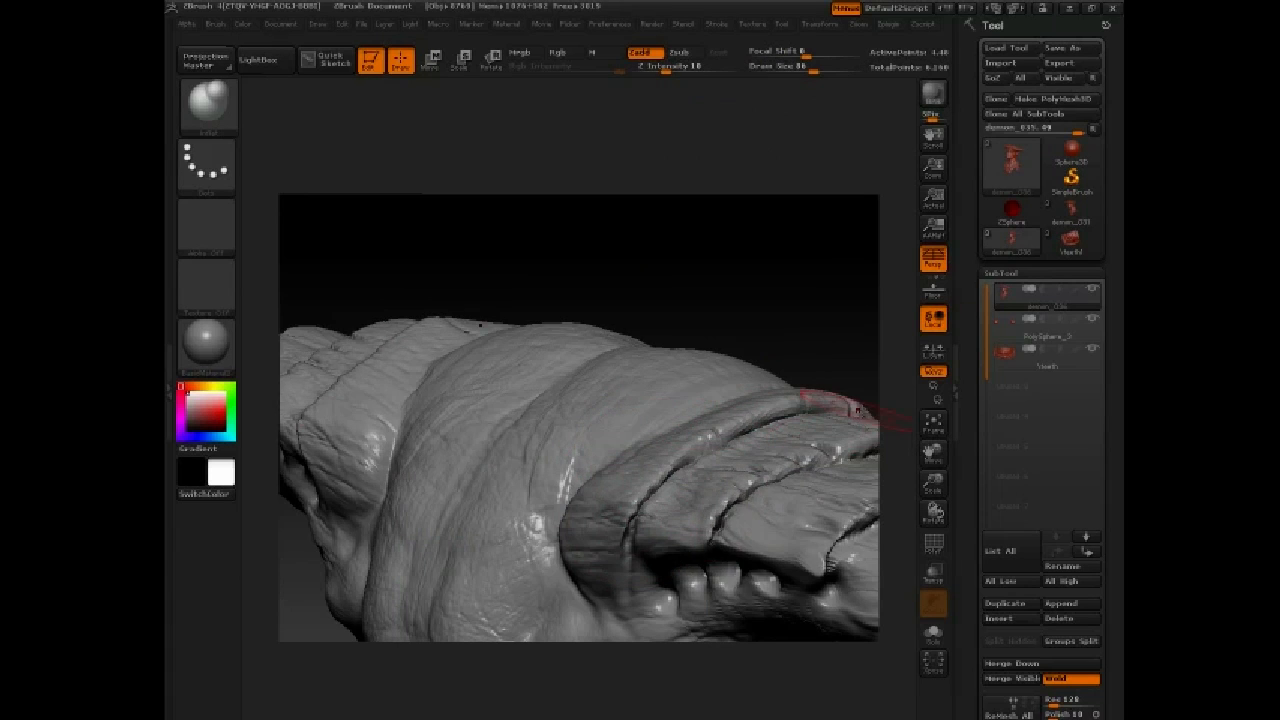
Inflate the edges of the overlapping plates farther along the horn
left_click_drag(857, 372, 820, 480)
left_click_drag(636, 460, 762, 414)
left_click_drag(776, 502, 660, 560)
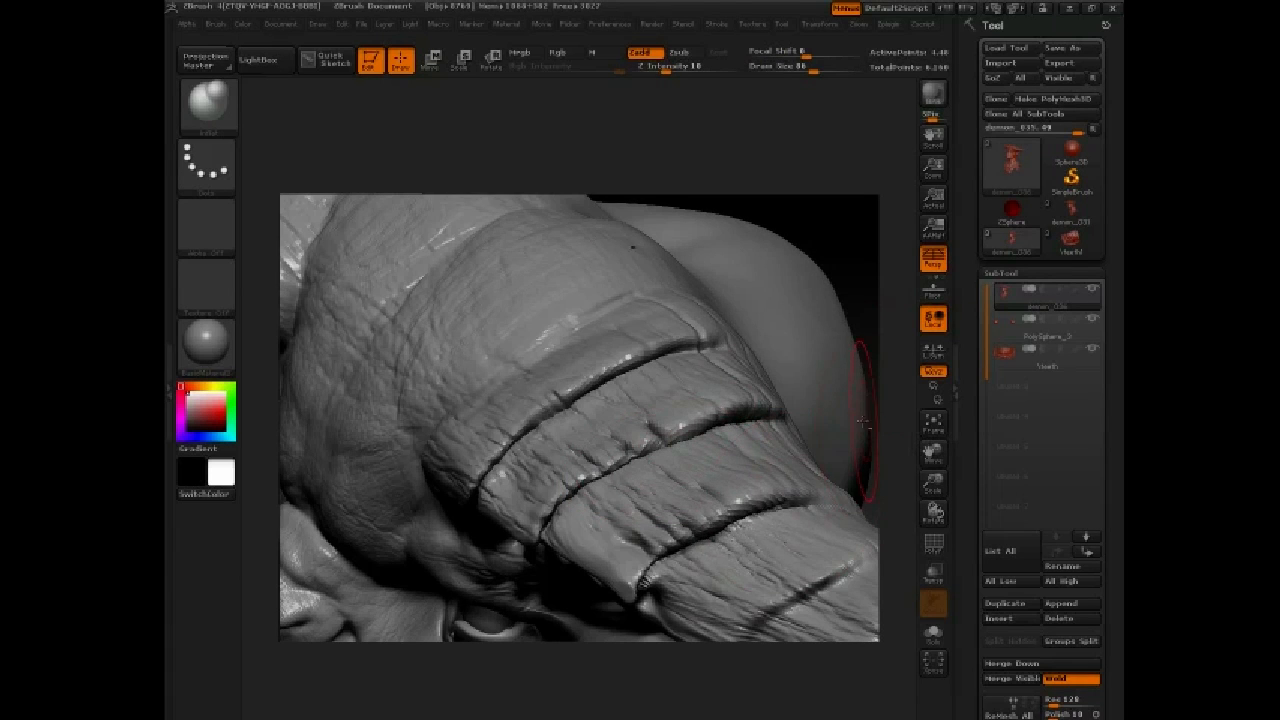
left_click_drag(863, 424, 820, 330)
left_click_drag(584, 510, 664, 446)
left_click_drag(698, 512, 792, 516)
mouse_move(820, 600)
left_mouse_down()
mouse_move(732, 600)
mouse_move(652, 549)
left_mouse_up()
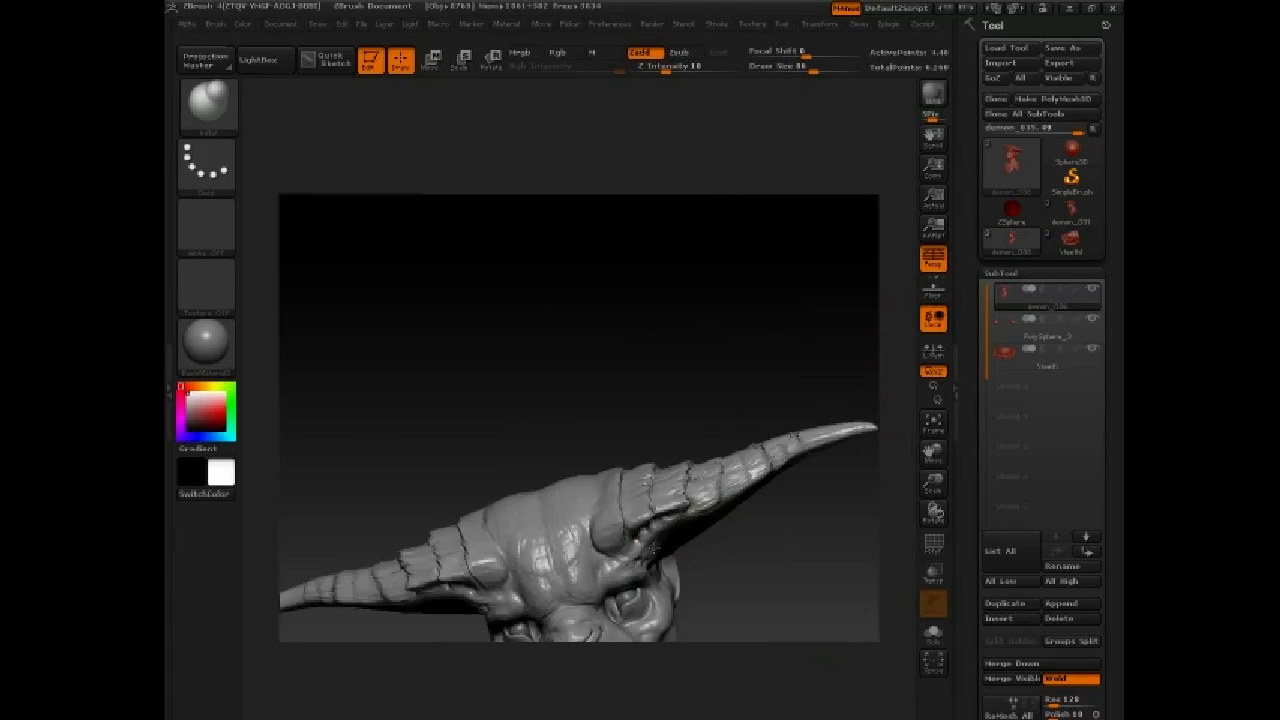
Check the horns and the whole bust, and save the tool as a numbered demon ZTL file
mouse_move(780, 560)
left_mouse_down()
mouse_move(777, 417)
mouse_move(640, 420)
left_mouse_up()
left_click_drag(722, 240, 754, 232)
left_click_drag(580, 540, 680, 530)
left_click_drag(784, 480, 736, 545)
mouse_move(792, 414)
left_mouse_down()
mouse_move(828, 405)
mouse_move(794, 329)
left_mouse_up()
left_click(1062, 47)
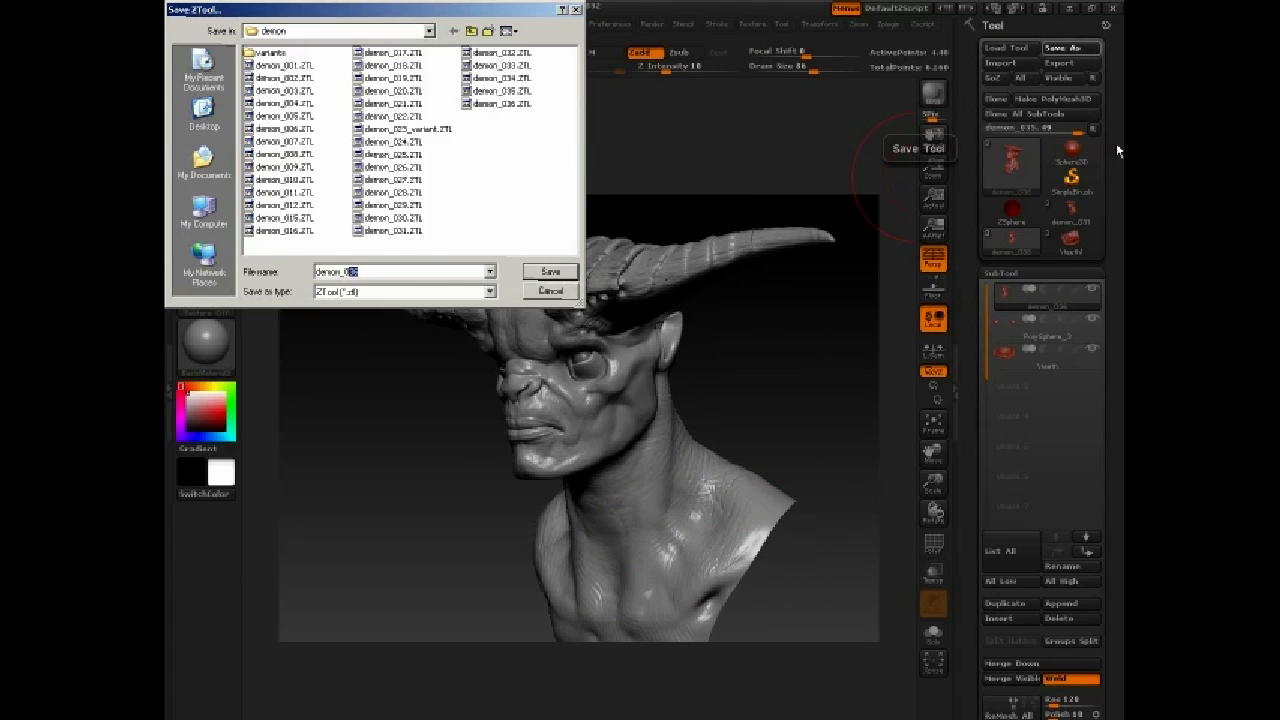
key("Return")
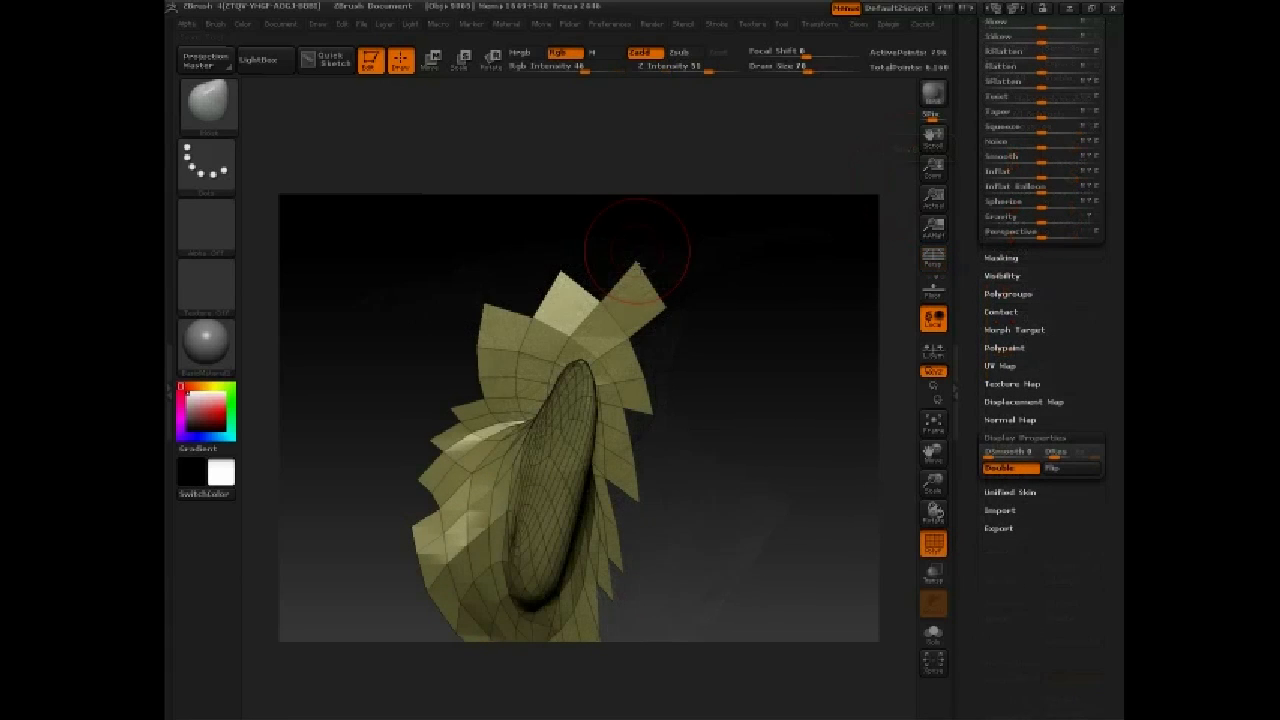
Hide the unwanted polygons around the ears, leaving mainly the ear geometry visible
mouse_move(475, 315)
left_mouse_down("ctrl+alt+shift")
mouse_move(634, 189)
mouse_move(703, 251)
mouse_move(698, 282)
left_mouse_up("ctrl+alt+shift")
mouse_move(353, 498)
left_mouse_down("ctrl+alt+shift")
mouse_move(474, 338)
mouse_move(512, 452)
mouse_move(412, 640)
left_mouse_up("ctrl+alt+shift")
mouse_move(430, 682)
left_mouse_down("alt")
mouse_move(432, 529)
mouse_move(466, 440)
left_mouse_up("alt")
left_click_drag(532, 513, 658, 450, "ctrl+alt+shift")
mouse_move(725, 343)
left_mouse_down("ctrl+alt+shift")
mouse_move(697, 184)
mouse_move(612, 342)
left_mouse_up("ctrl+alt+shift")
mouse_move(542, 112)
left_mouse_down("alt")
mouse_move(568, 307)
mouse_move(552, 436)
left_mouse_up("alt")
left_click_drag(640, 362, 728, 342)
left_click_drag(656, 320, 646, 440, "ctrl+alt+shift")
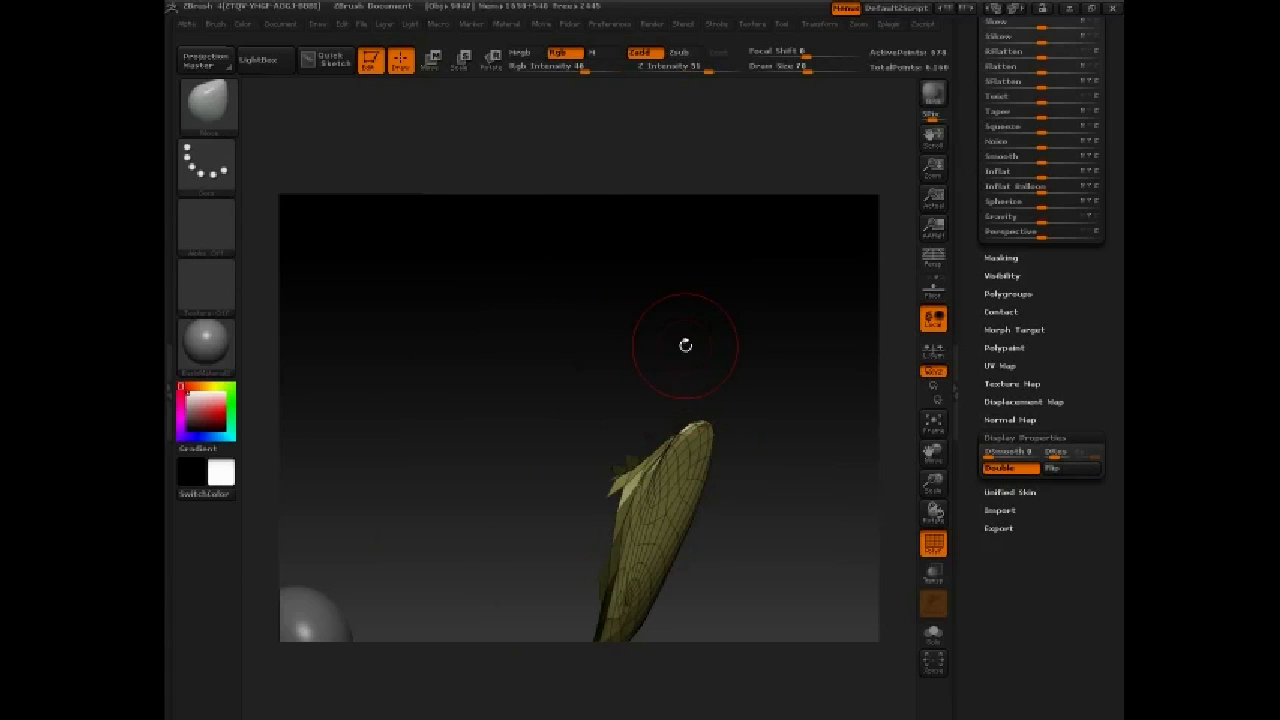
Assign the visible ear polygons to their own polygroup and unhide the rest of the model
left_click(1008, 293)
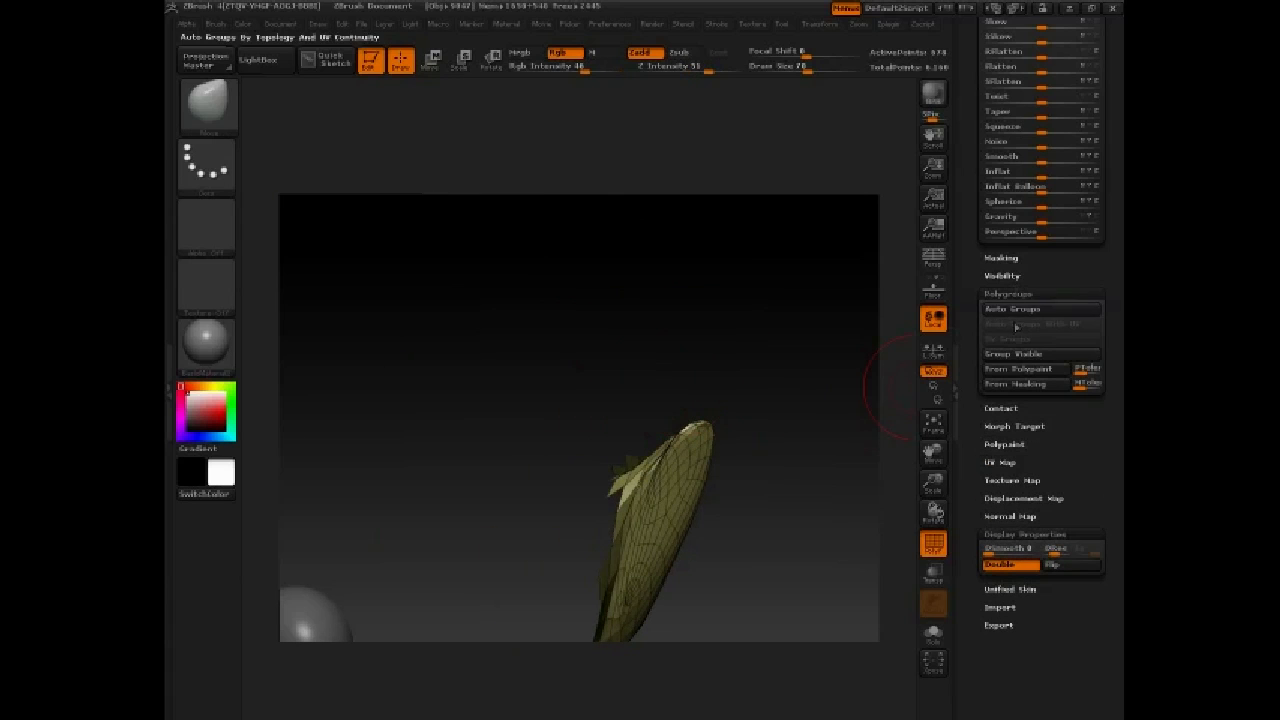
left_click(1015, 353)
left_click(784, 348, "ctrl+shift")
left_click_drag(784, 348, 825, 423)
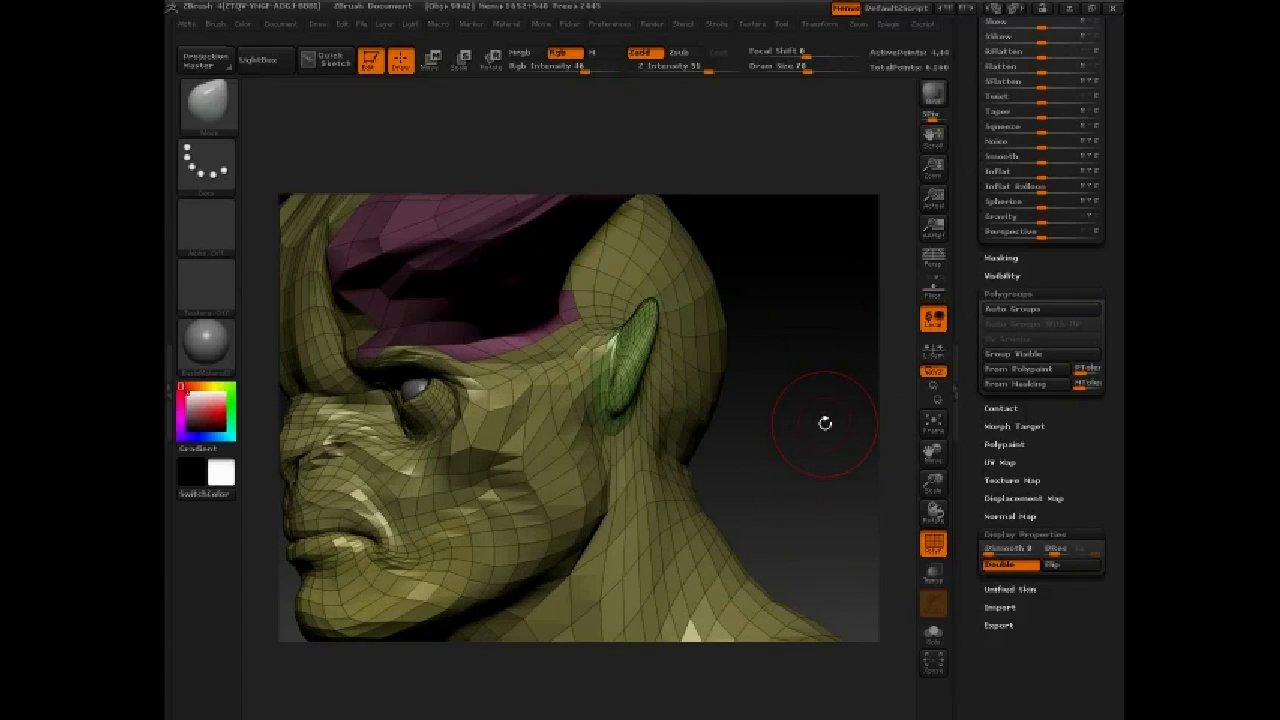
Subdivide the mesh with the wireframe display off and mask everything except the ears
key("d")
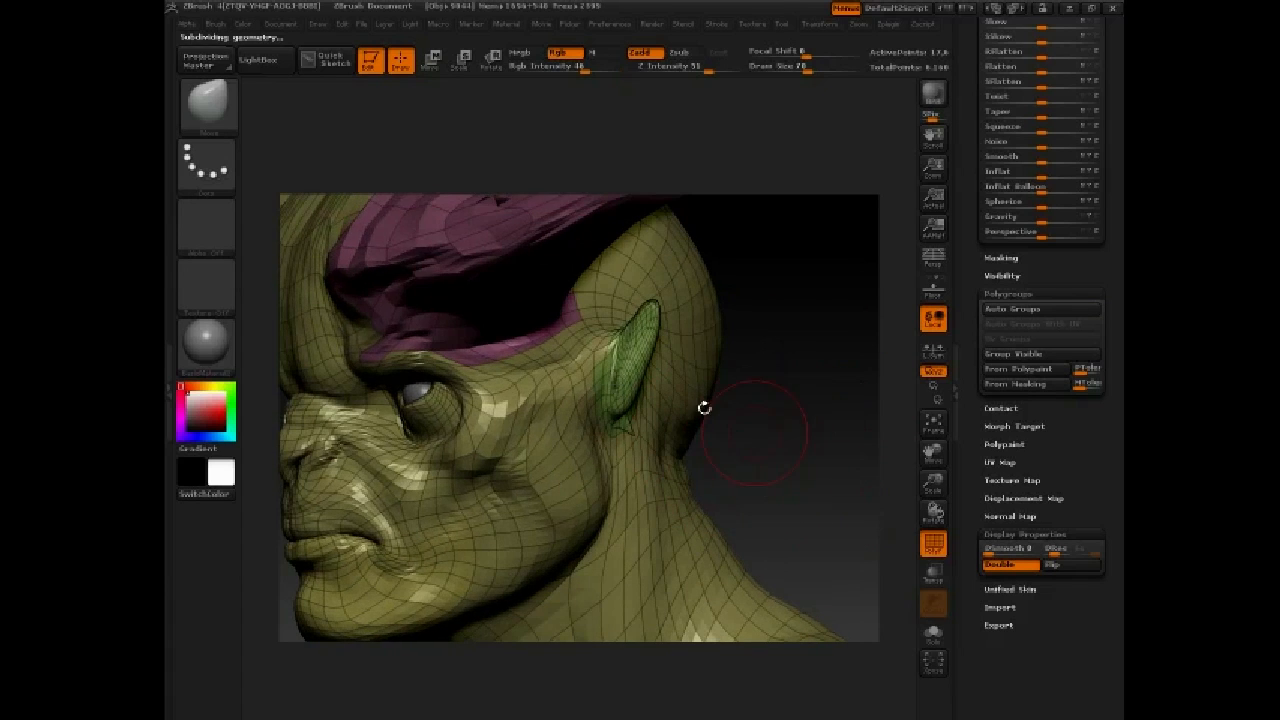
key("shift+f")
left_click_drag(806, 361, 800, 390, "alt")
left_click_drag(645, 372, 628, 457, "ctrl+shift")
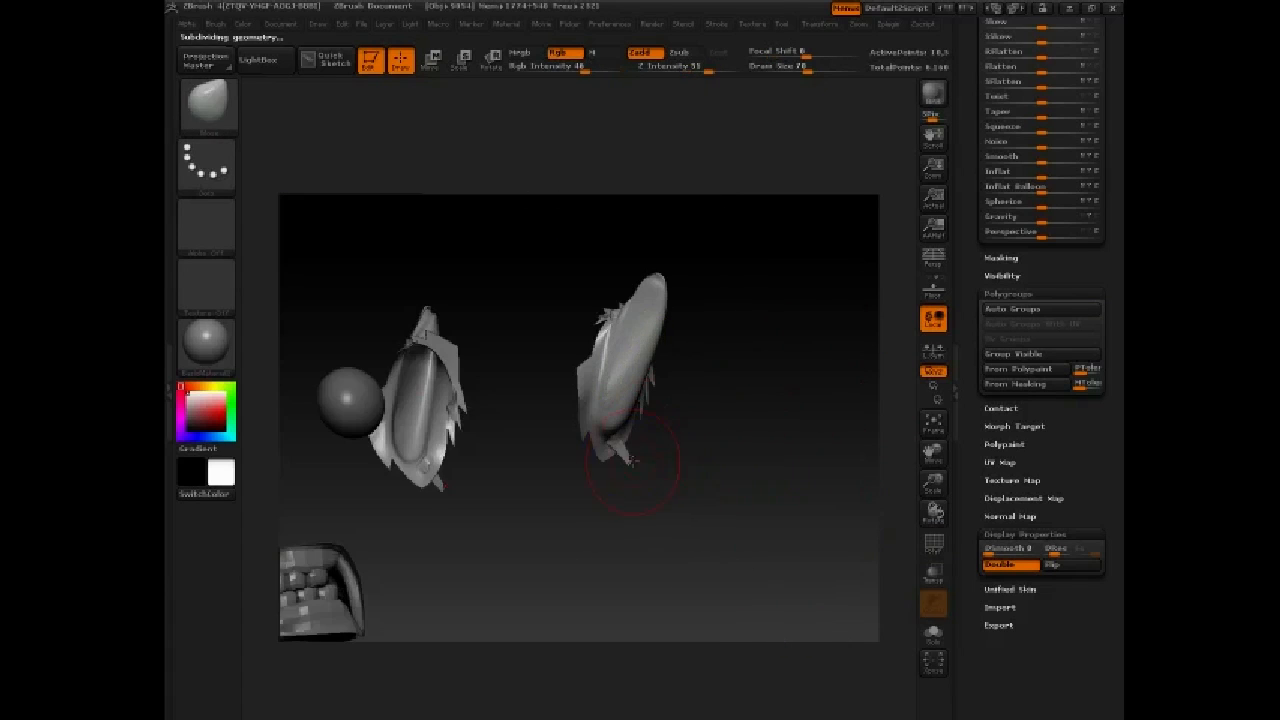
left_click(760, 386, "ctrl+shift")
Smooth the unmasked ear and pull its tip up and back with the Move brush
mouse_move(684, 427)
left_mouse_down("shift")
mouse_move(630, 380)
mouse_move(640, 300)
mouse_move(660, 288)
left_mouse_up("shift")
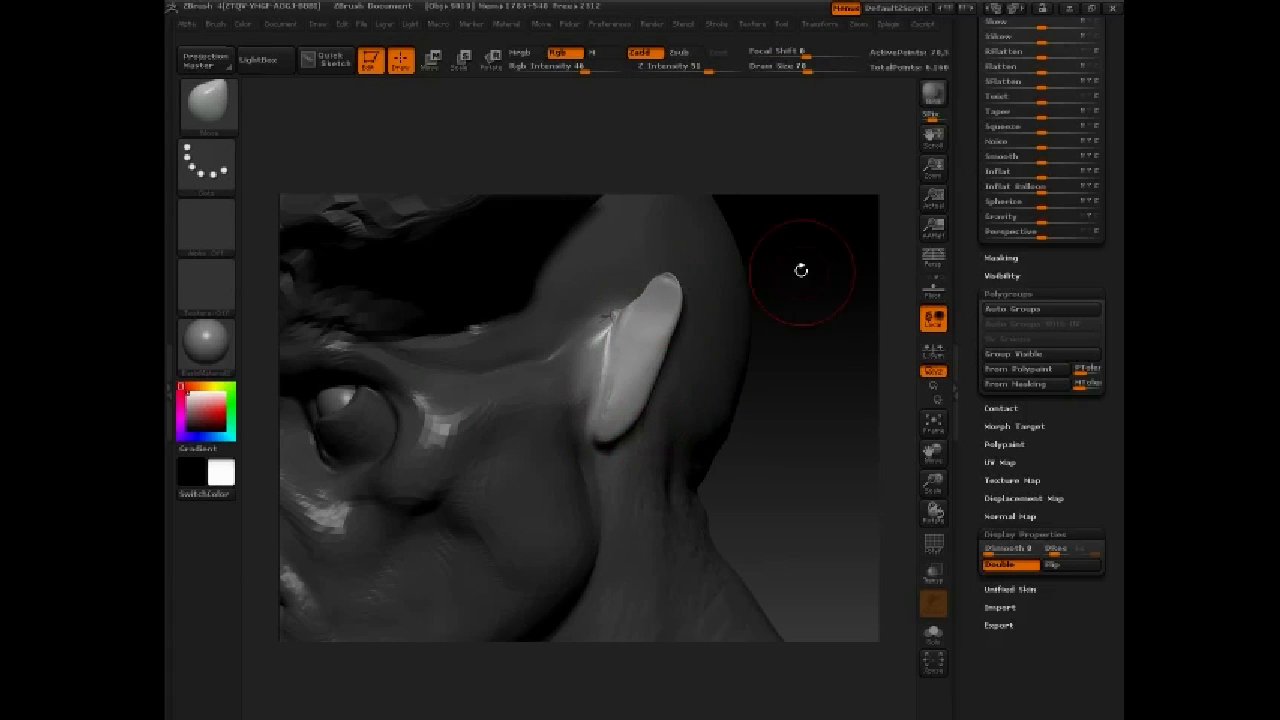
left_click_drag(800, 271, 668, 357)
left_click_drag(672, 276, 690, 266)
Switch to the Standard brush, reduce its draw size and turn its alpha off
key("b")
key("s")
key("t")
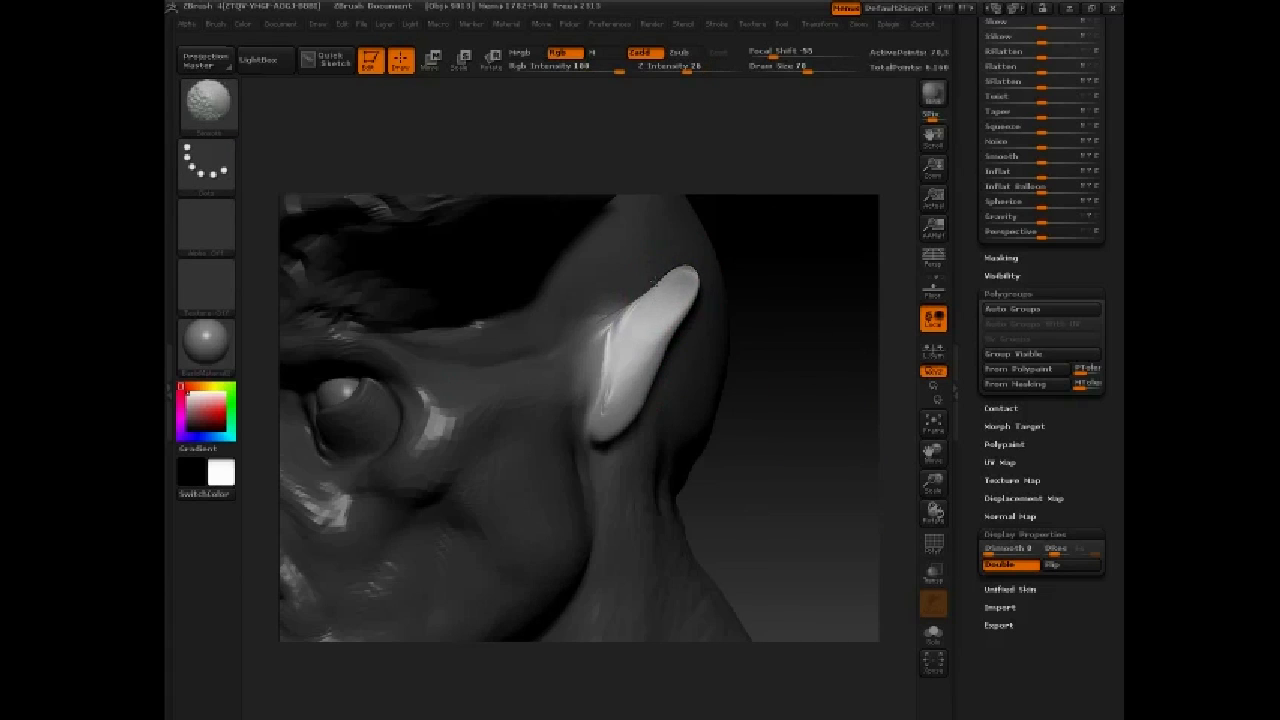
mouse_move(615, 315)
left_mouse_down()
mouse_move(609, 462)
mouse_move(677, 326)
mouse_move(835, 360)
left_mouse_up()
key("b")
key("s")
key("t")
key("space")
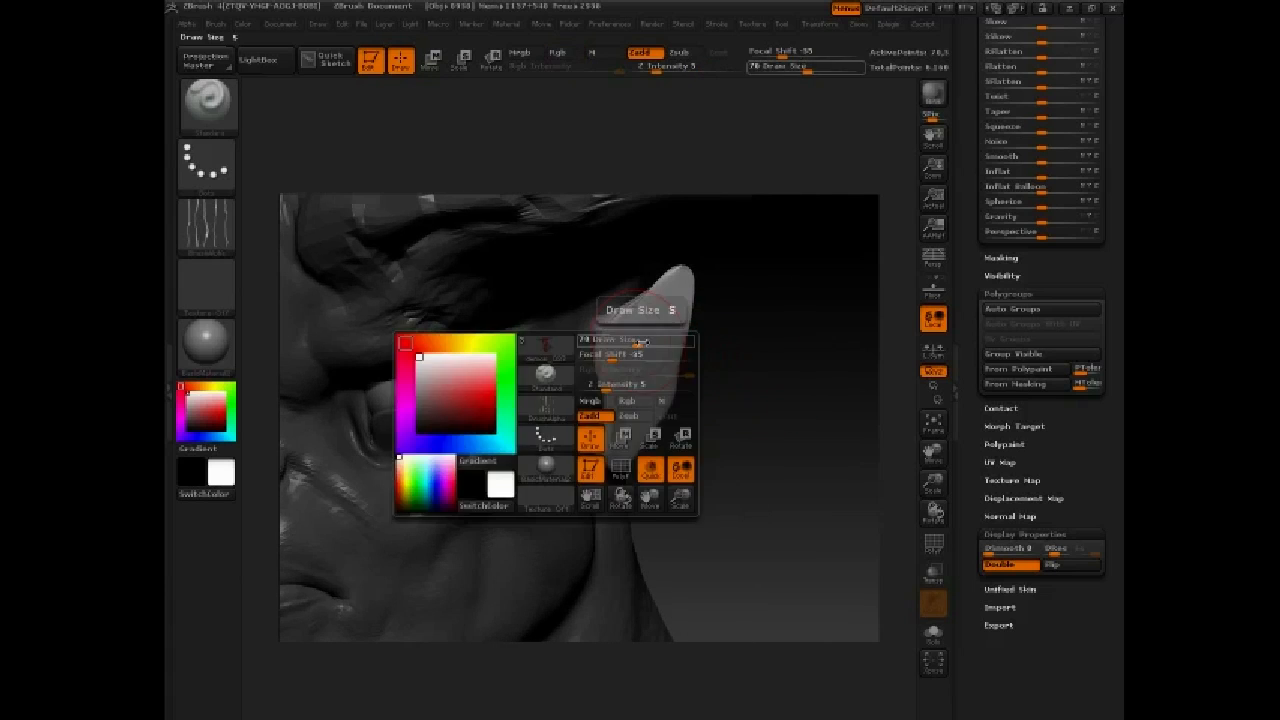
left_click_drag(642, 342, 620, 342)
key("space")
left_click(546, 438)
left_click(486, 459)
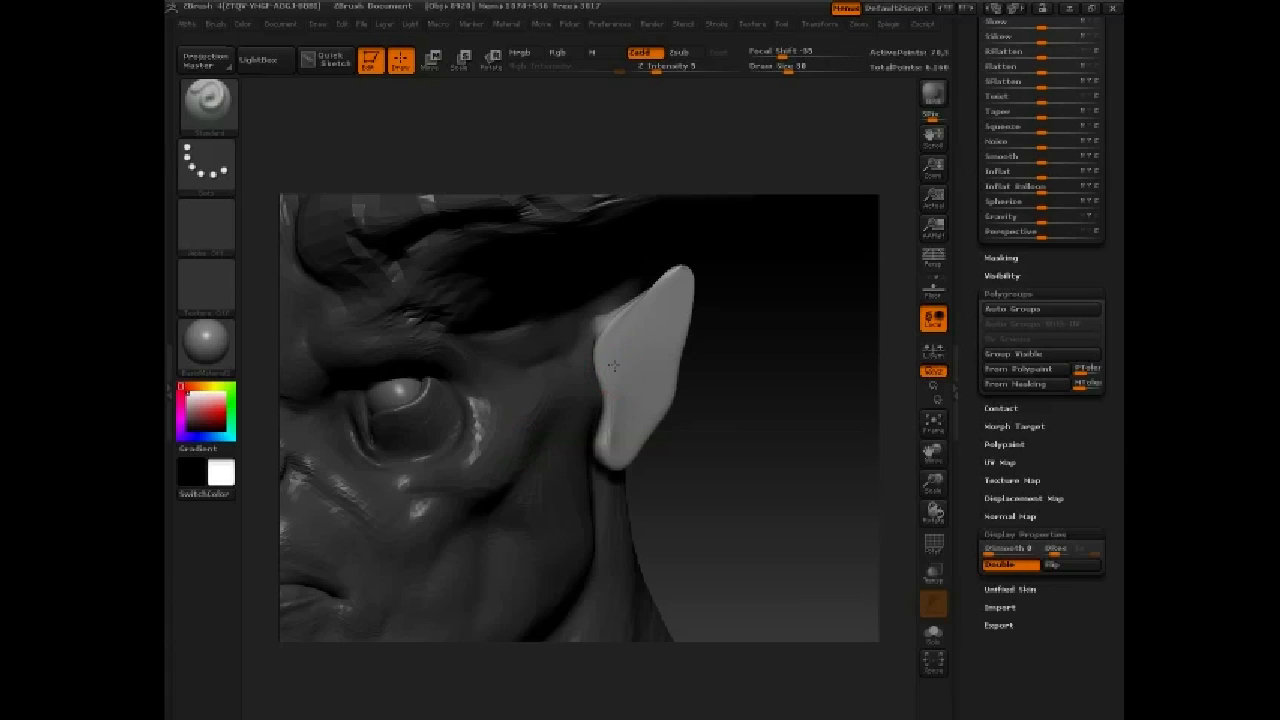
Set the Z Intensity to 24, then carve and smooth the ear's inner hollow, canal and raised rim
key("space")
left_click_drag(606, 416, 628, 416)
left_click_drag(625, 380, 617, 350)
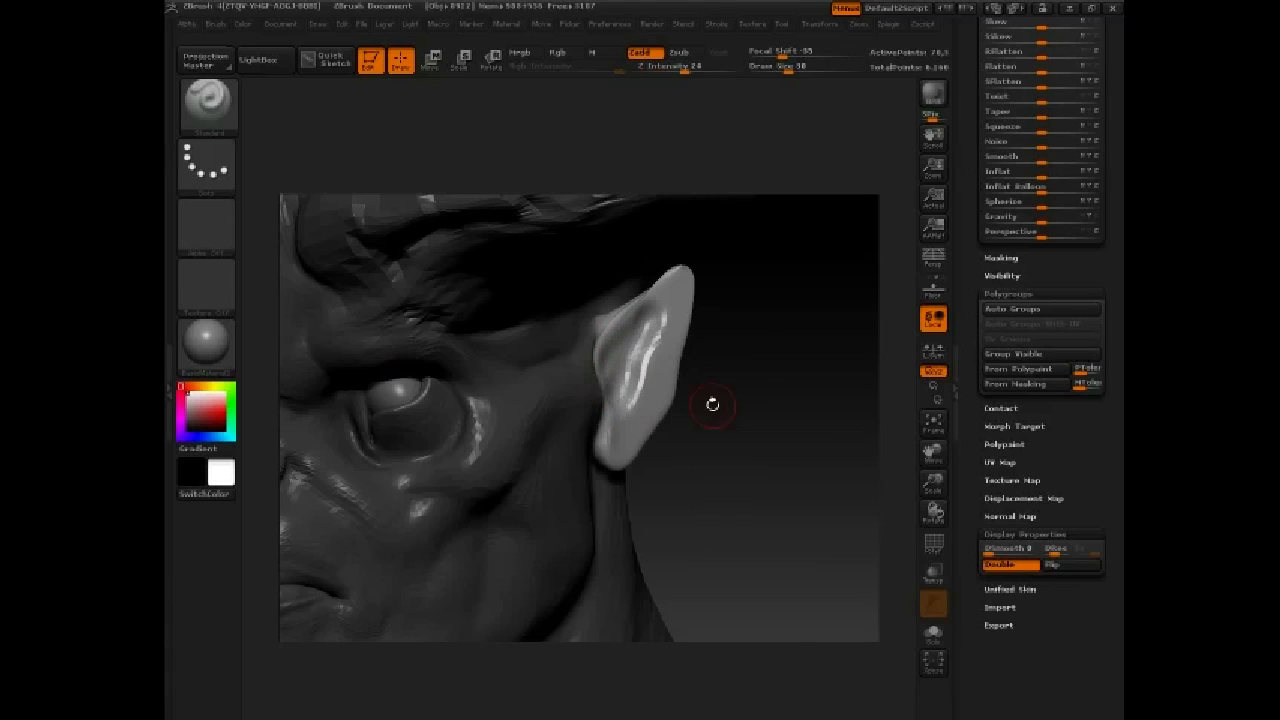
left_click_drag(712, 404, 640, 410)
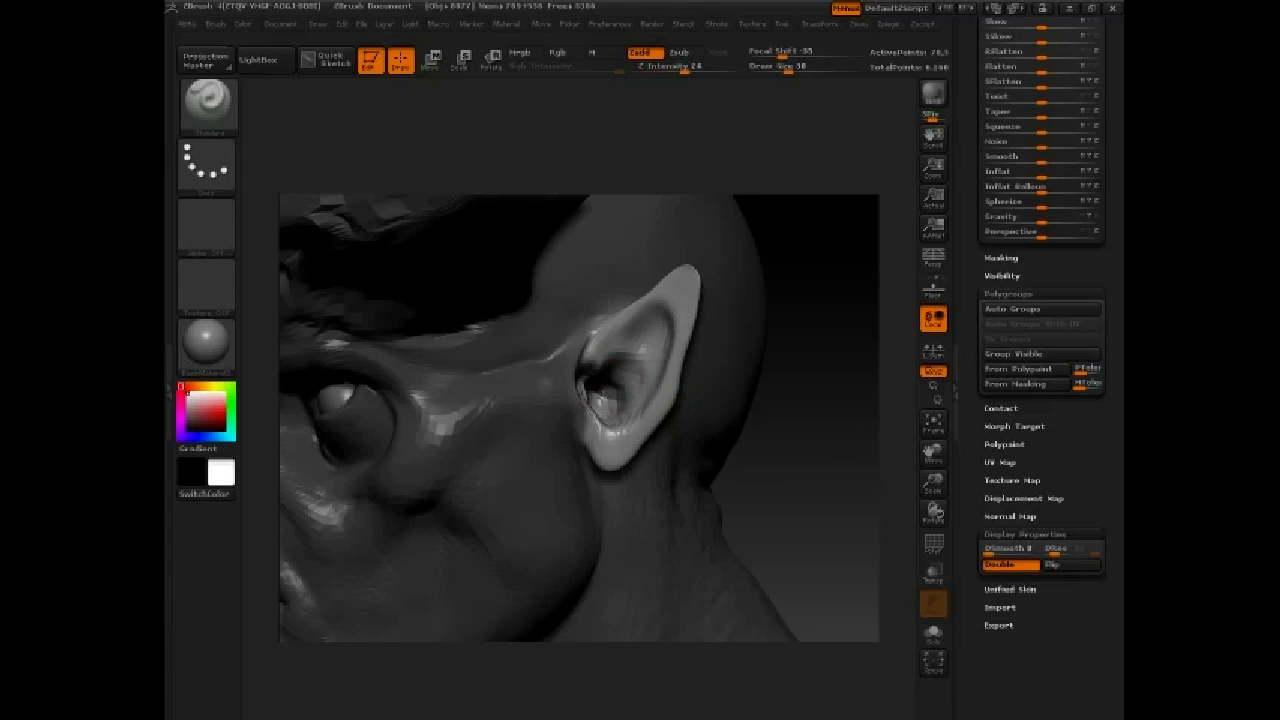
left_click_drag(645, 386, 640, 359, "shift")
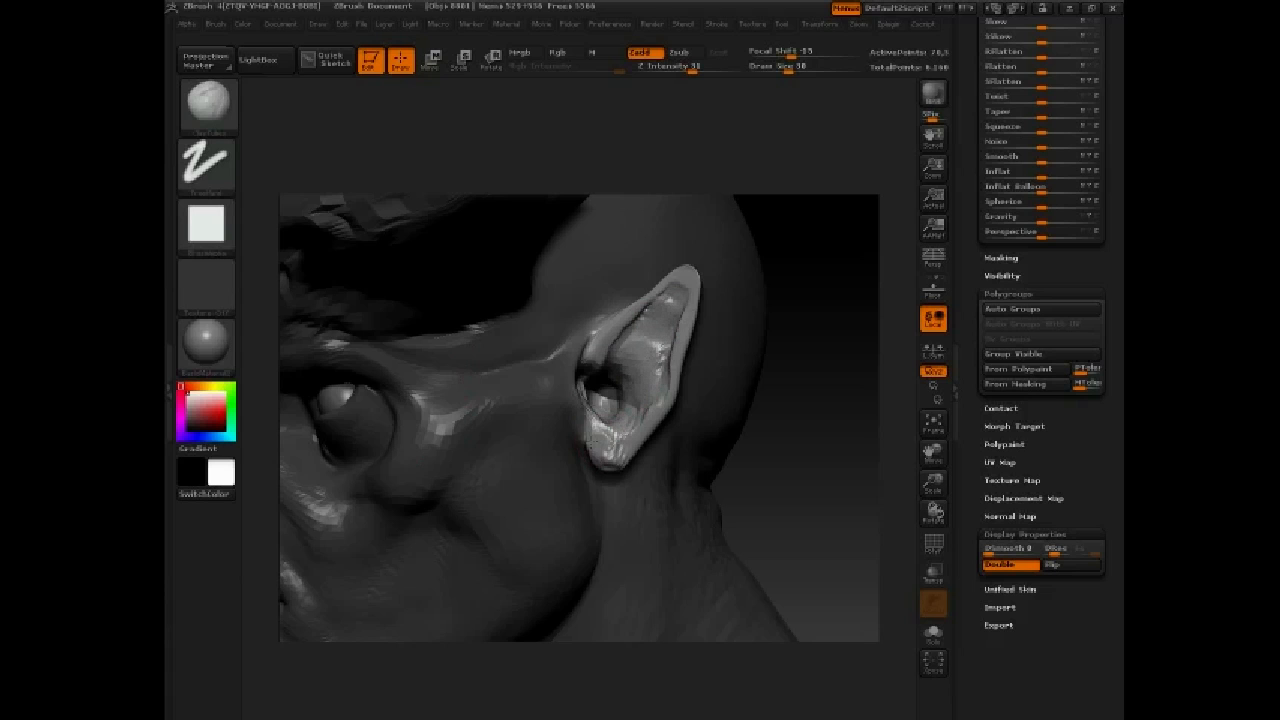
Puff up the earlobe with the Inflat brush at draw size 61
right_click_drag(589, 447, 602, 476)
key("space")
left_click_drag(614, 447, 630, 447)
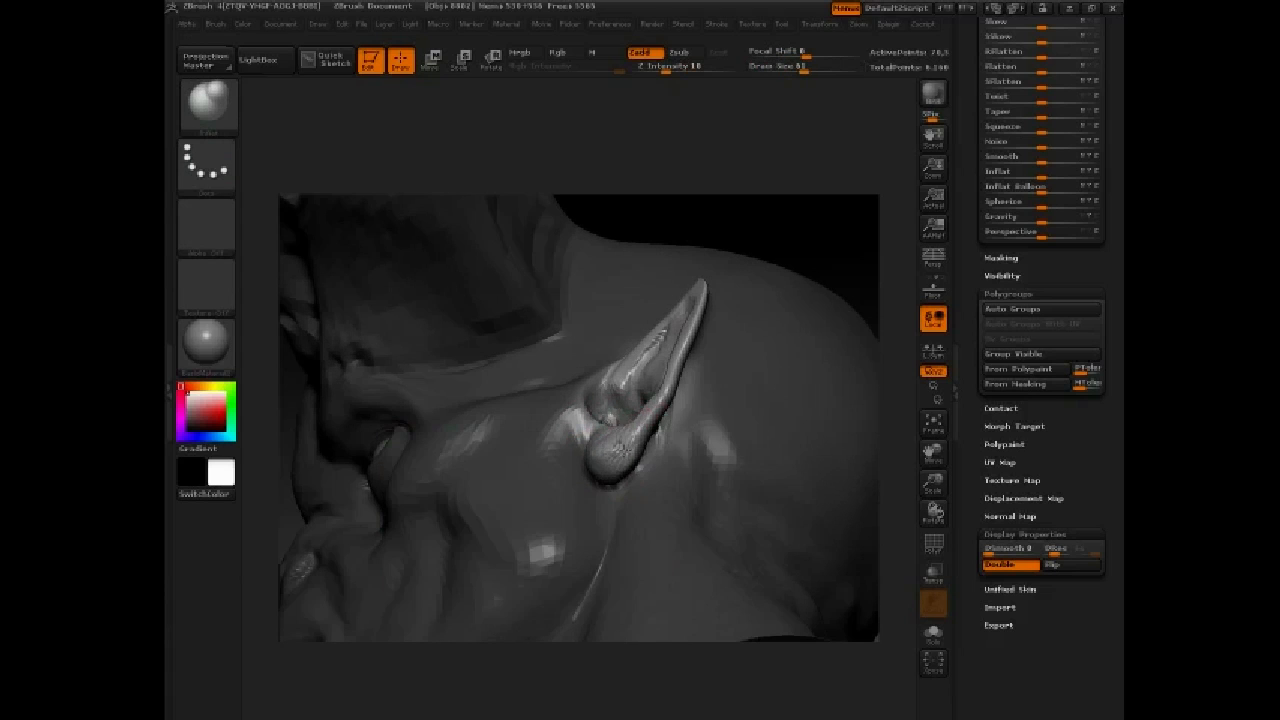
Switch to the hPolish brush and flatten the back edge of the earlobe
left_click_drag(785, 178, 824, 294)
key("b")
left_click(634, 508)
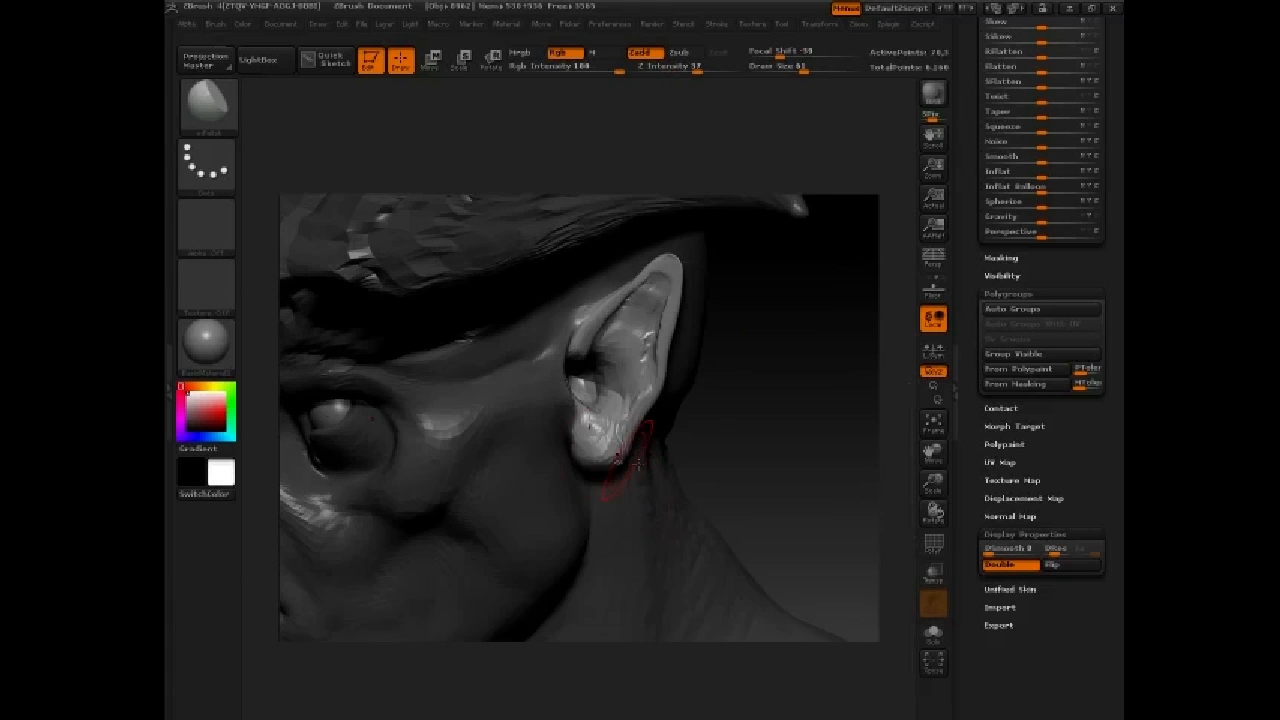
left_click_drag(798, 510, 745, 398, "ctrl")
right_click_drag(771, 403, 866, 452)
mouse_move(866, 452)
left_mouse_down()
mouse_move(814, 434)
mouse_move(745, 436)
mouse_move(722, 500)
left_mouse_up()
Toggle the ear polygroup's visibility and redo the mask so the whole bust except the ears is masked
left_click(635, 466, "ctrl+shift")
left_click_drag(801, 317, 806, 358, "ctrl+shift")
left_click(814, 356, "ctrl")
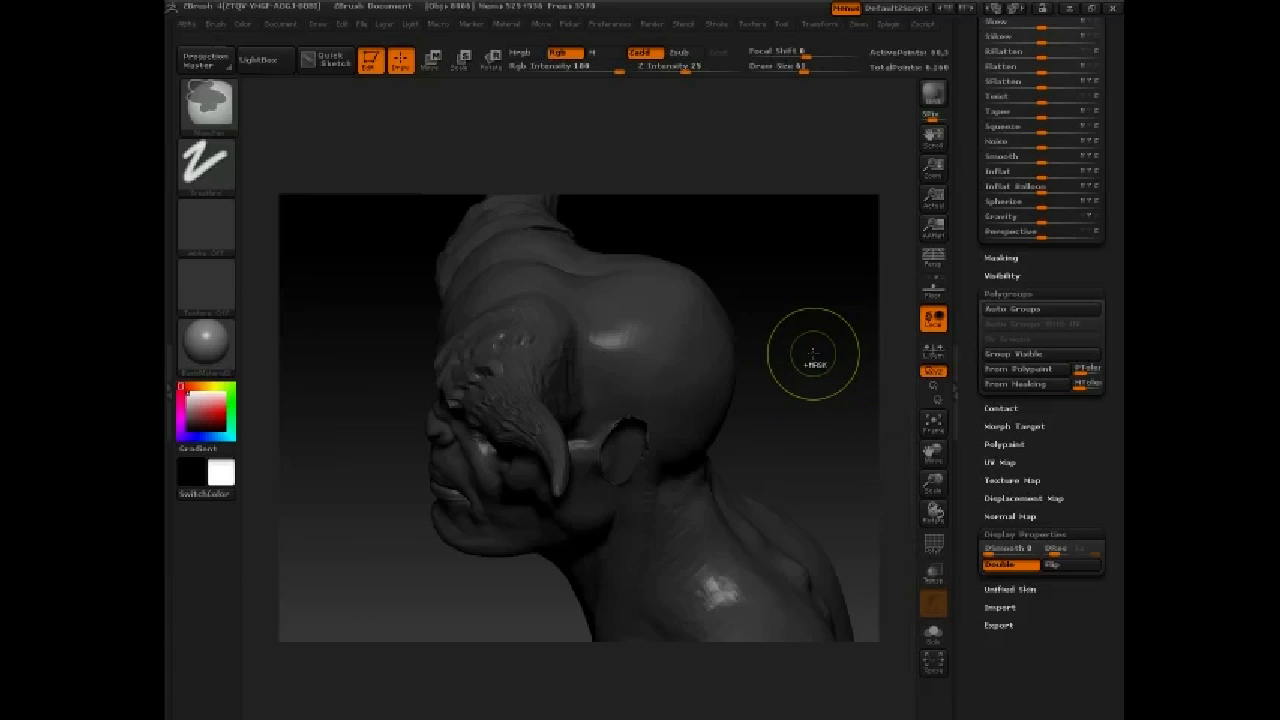
left_click(820, 350, "ctrl+shift")
left_click(820, 348, "ctrl")
left_click(638, 452, "ctrl+shift")
left_click(778, 354, "ctrl")
left_click(783, 355, "ctrl+shift")
left_click(814, 352, "ctrl")
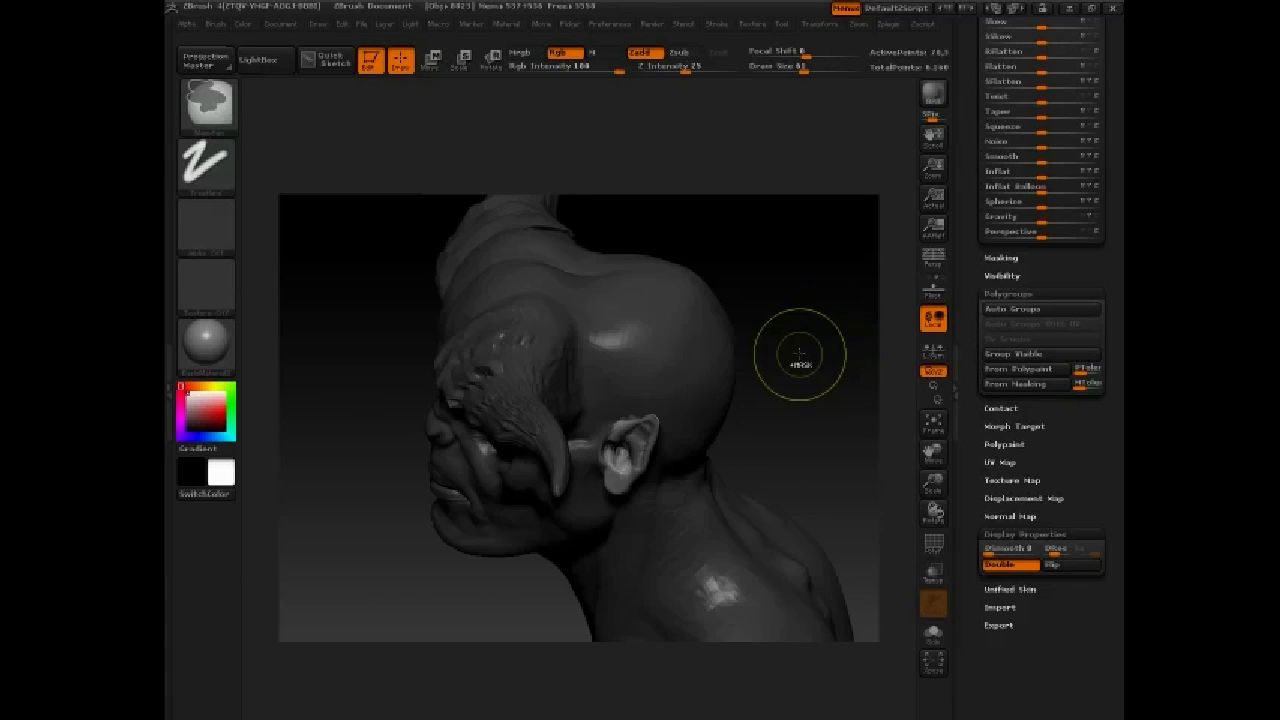
Place a Transpose action line on the ear and move the ears to a new position on the head
key("r")
left_click_drag(810, 222, 828, 323)
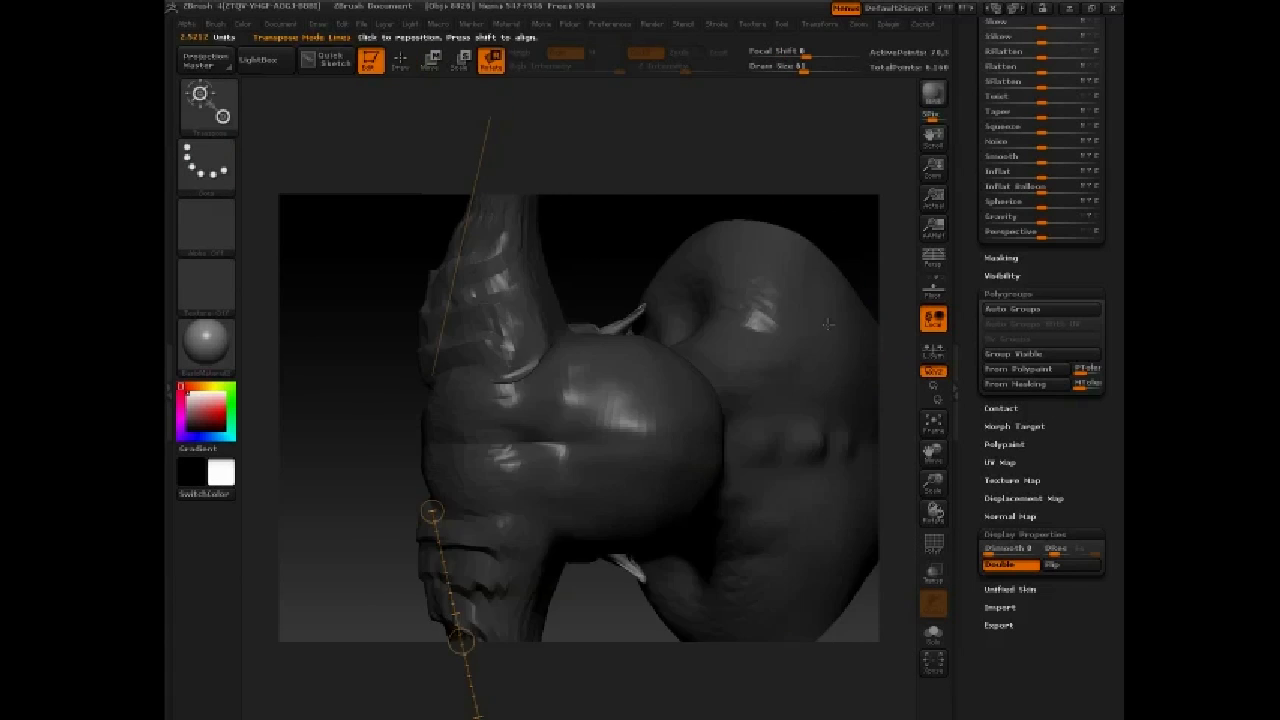
key("w")
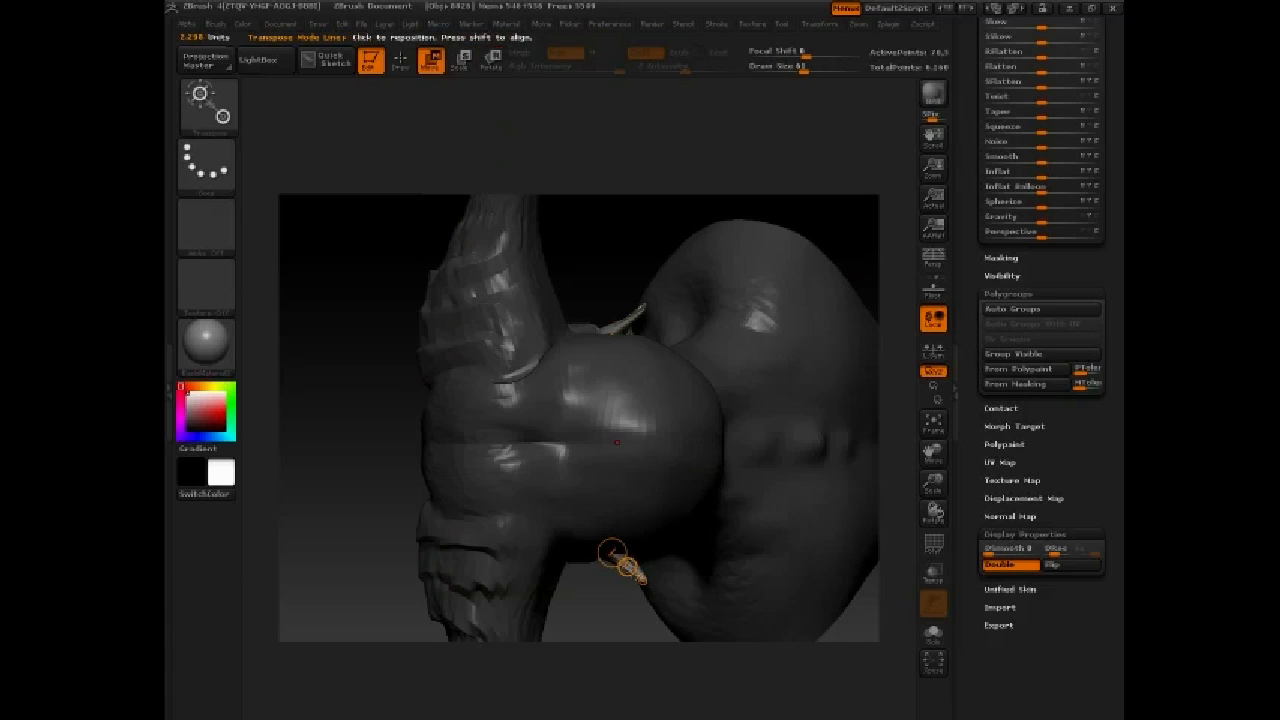
left_click_drag(740, 340, 893, 256)
left_click_drag(697, 490, 788, 491)
left_click_drag(828, 545, 690, 550, "shift")
left_click_drag(757, 618, 720, 458)
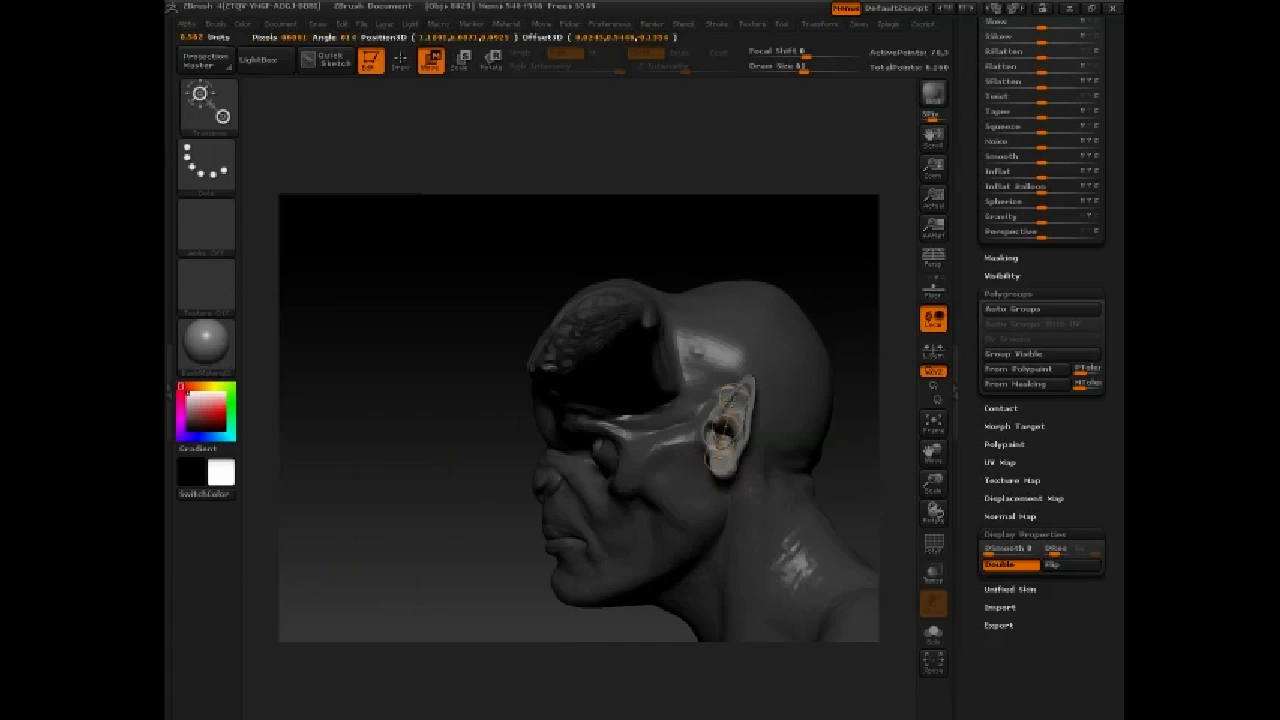
Tilt the ears in side view with Transpose Rotate
left_click_drag(690, 230, 815, 225)
key("r")
left_click_drag(718, 389, 732, 401)
left_click_drag(862, 440, 674, 461)
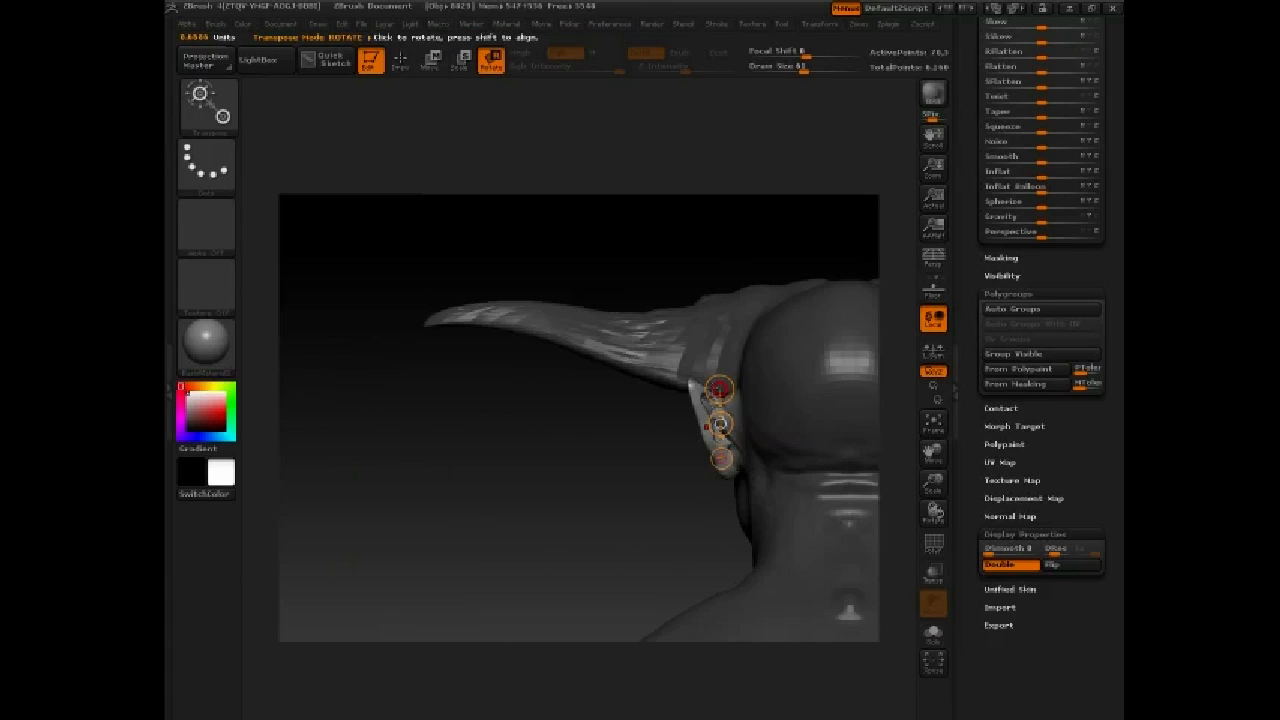
Try to twist the ears from behind with Transpose Rotate, and undo that rotation
left_click_drag(721, 424, 698, 430)
left_click_drag(560, 480, 744, 490)
key("ctrl+z")
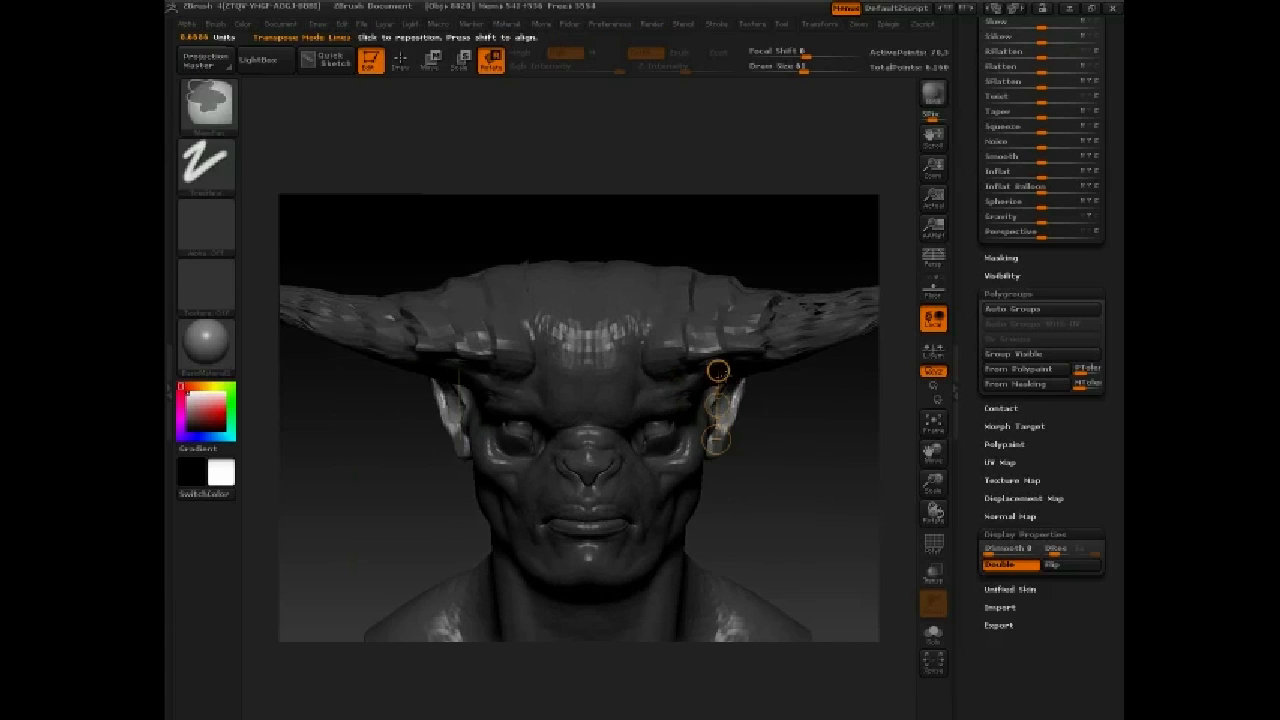
Rotate the ears in front view with Transpose, then shift their position on the head in side view
left_click_drag(719, 372, 730, 408)
key("w")
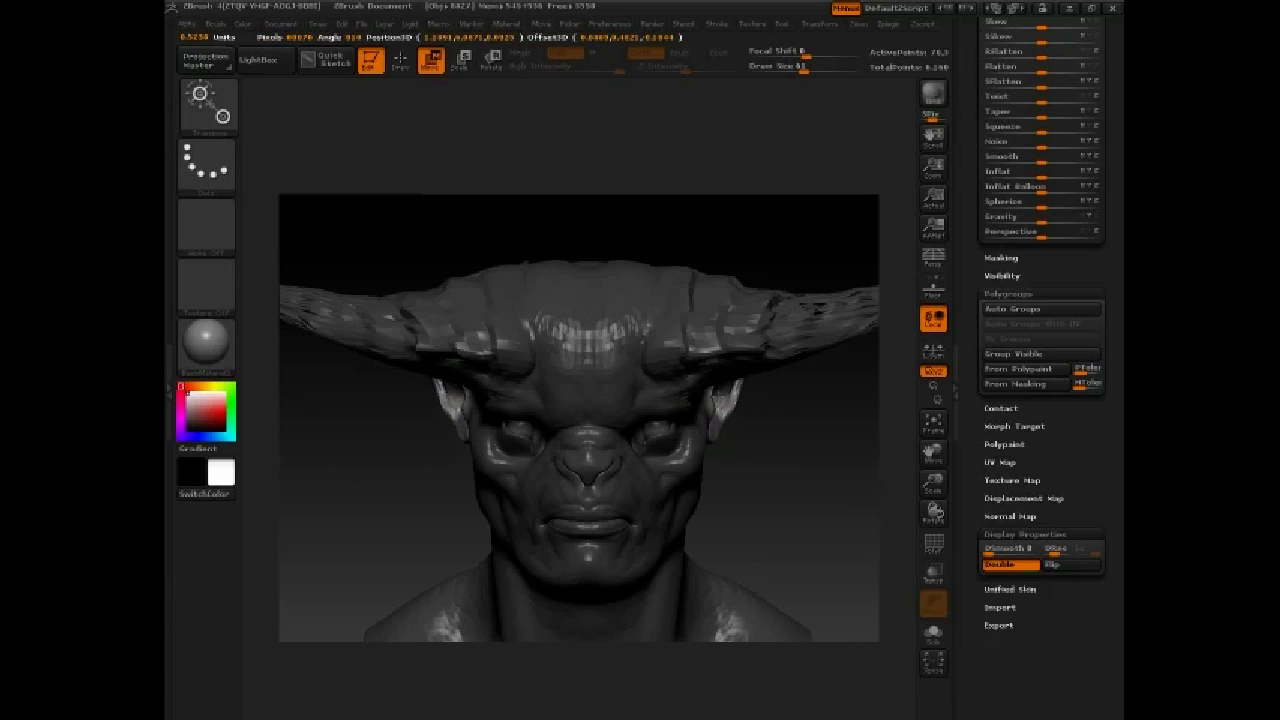
left_click_drag(825, 452, 690, 480)
left_click_drag(694, 423, 699, 413)
Step the bust down to a lower subdivision level and clear the mask
key("ctrl+i")
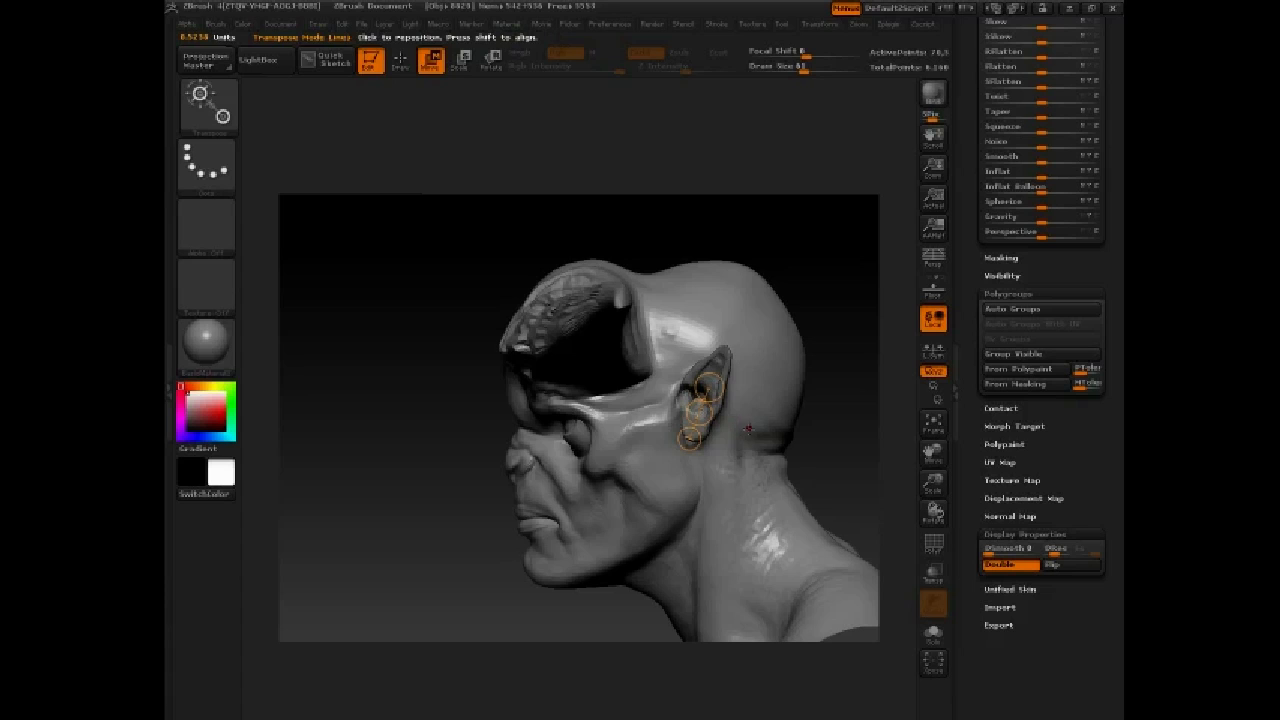
key("ctrl+d")
key("shift+d")
key("shift+d")
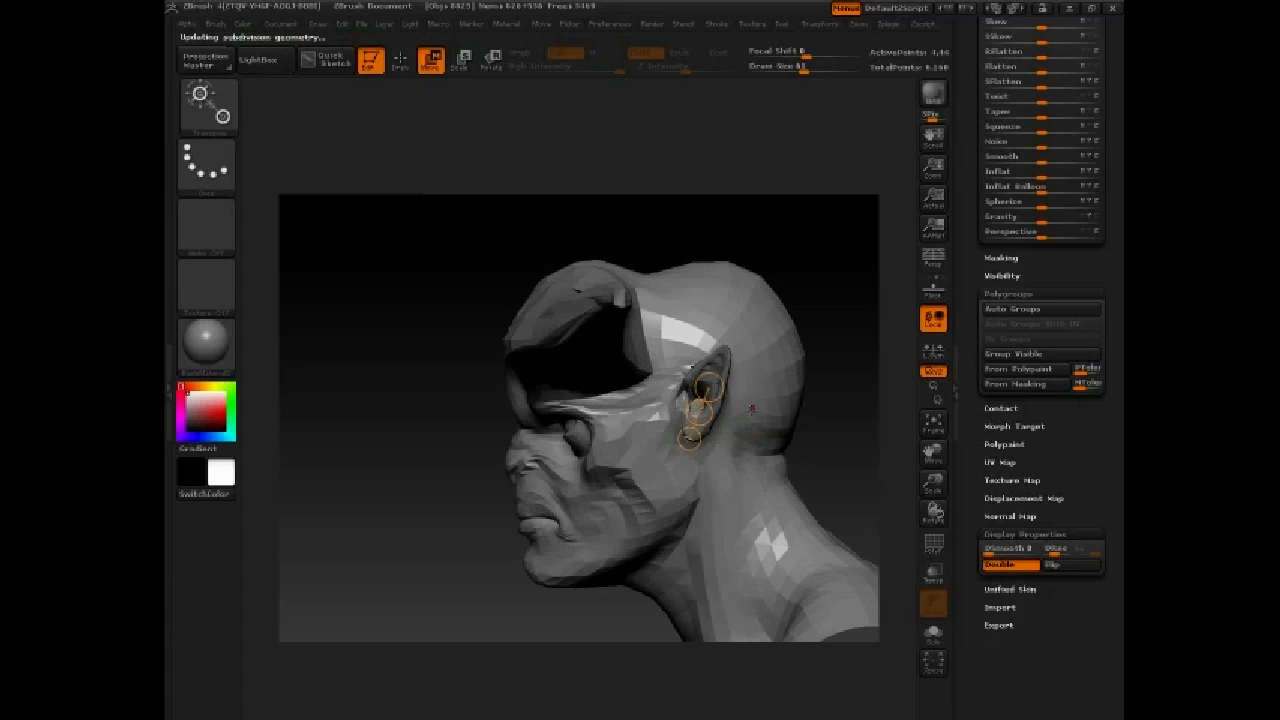
left_click_drag(835, 297, 859, 342, "ctrl")
Isolate the ear polygroup, mask it, then show the whole bust and invert the mask so only the ears stay editable
key("q")
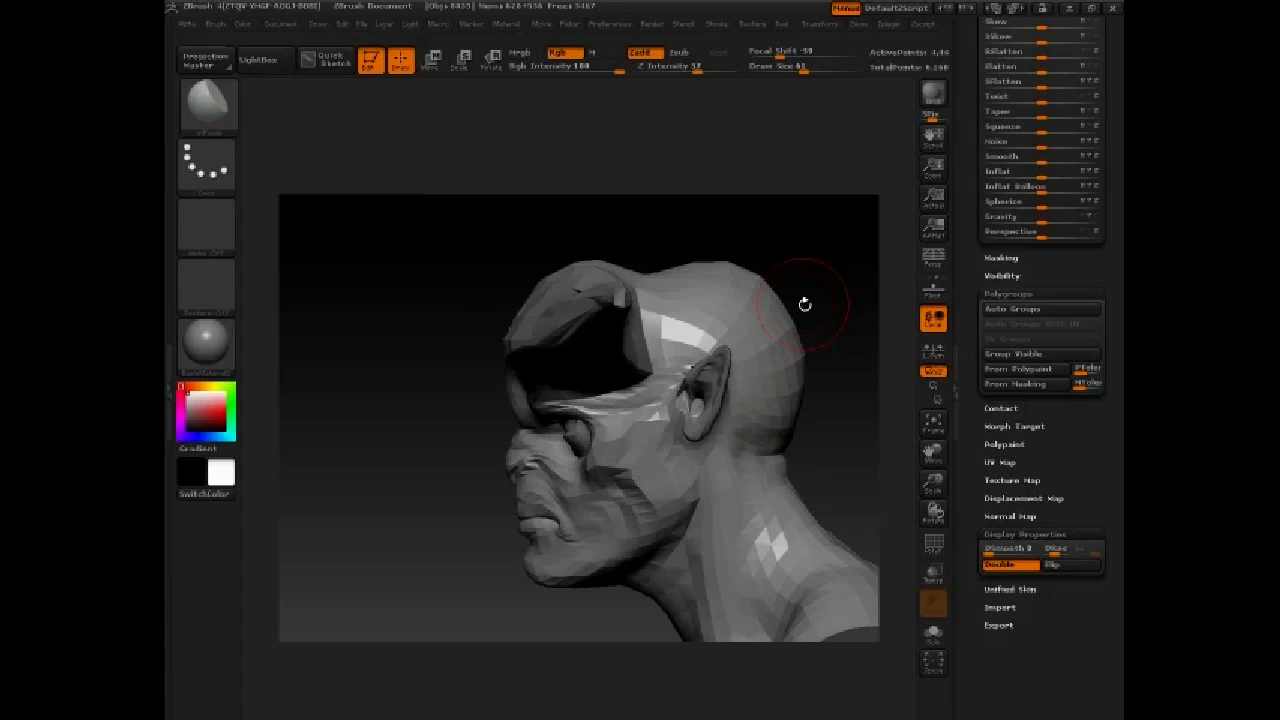
left_click(783, 316, "ctrl+shift")
left_click(820, 265, "ctrl")
left_click(829, 261, "ctrl+shift")
left_click(822, 264, "ctrl")
left_click(742, 362, "ctrl+shift")
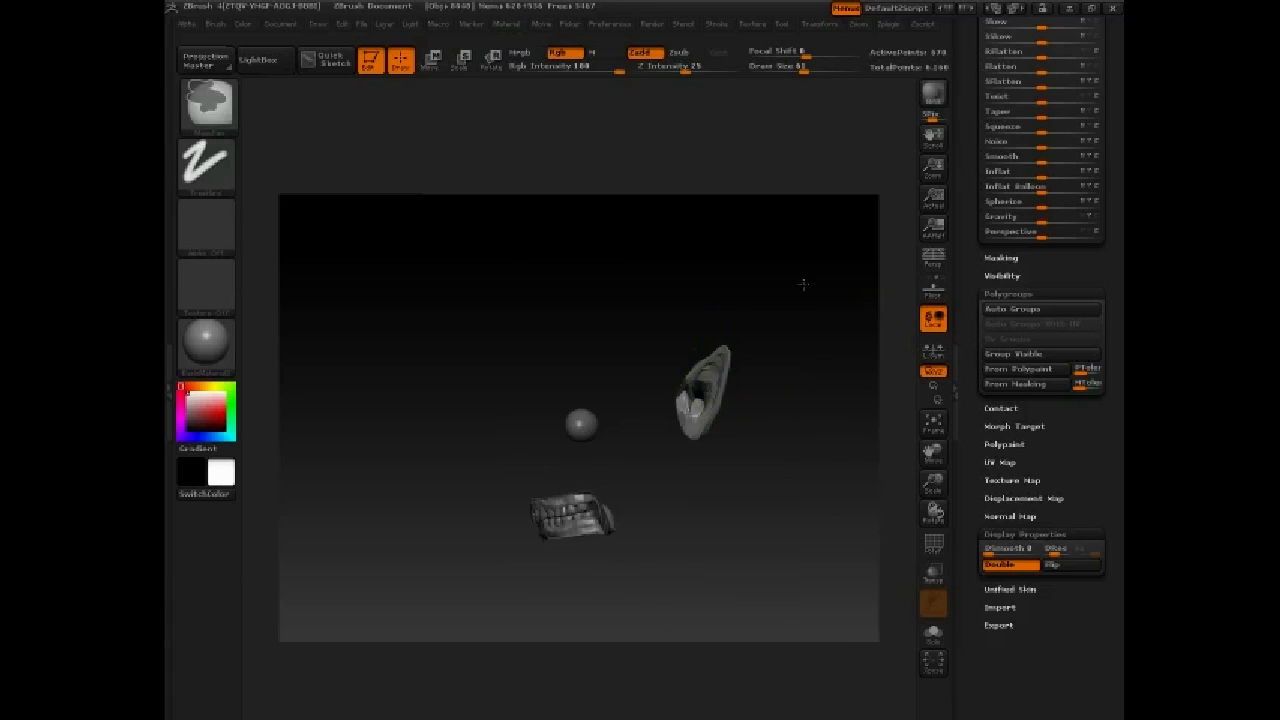
left_click(803, 283, "ctrl")
left_click(832, 252, "ctrl+shift")
left_click(840, 244, "ctrl")
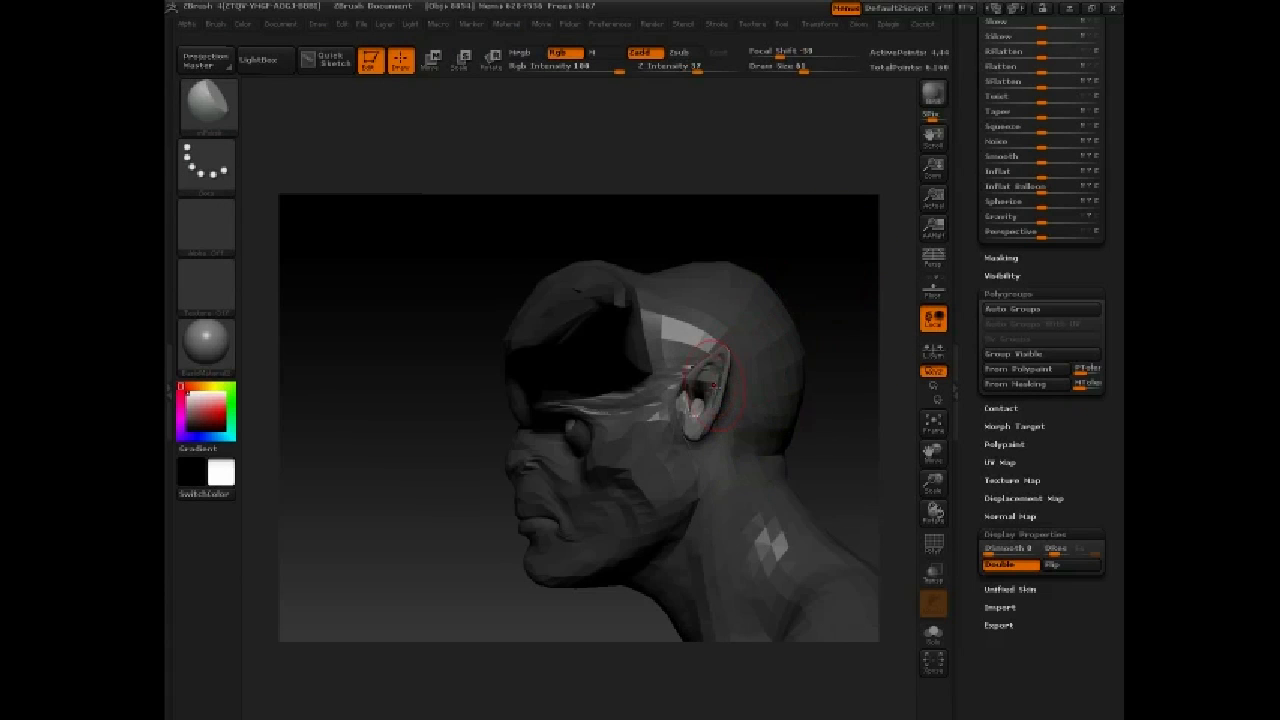
Place a Transpose action line on the ear and move the ears up and back, checking front and side views
key("w")
left_click_drag(696, 330, 714, 330)
left_click_drag(725, 212, 785, 203, "shift")
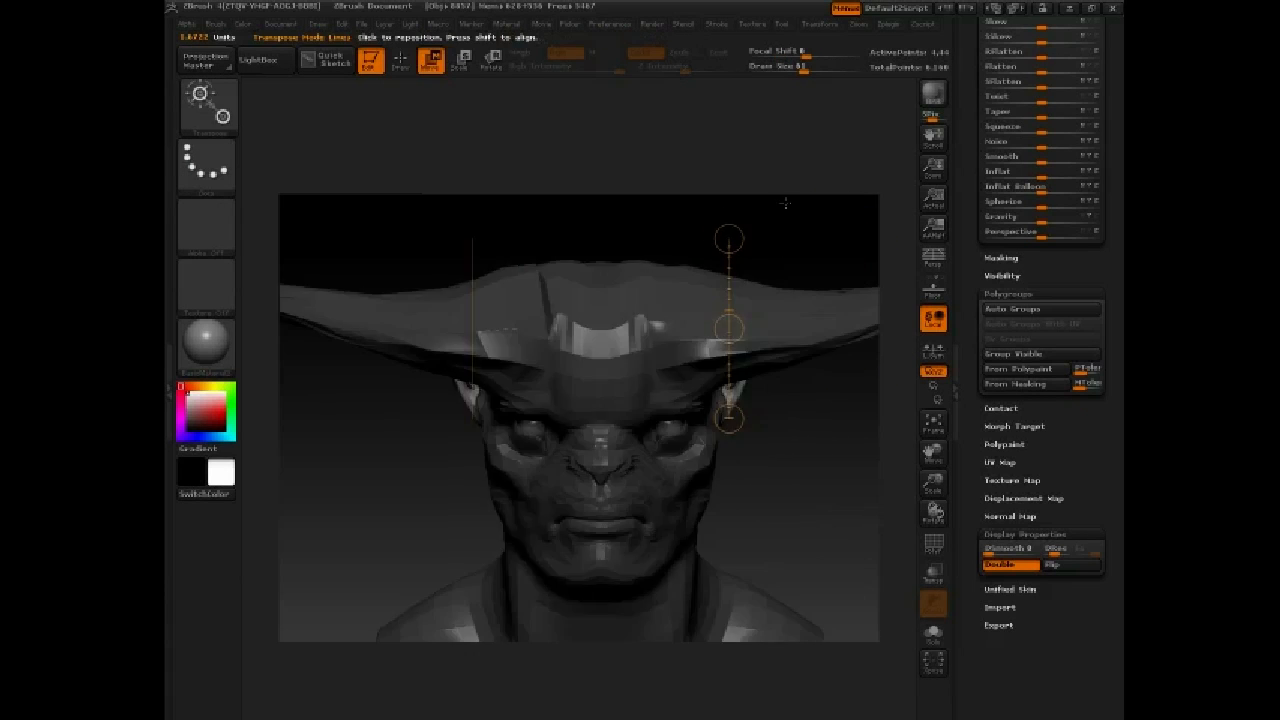
mouse_move(789, 385)
left_mouse_down()
mouse_move(697, 322)
mouse_move(751, 280)
mouse_move(788, 288)
left_mouse_up()
left_click_drag(704, 396, 737, 342)
Hide the ear polygroup, mask the rest of the bust again and bring the ears back for Transpose Rotate
key("r")
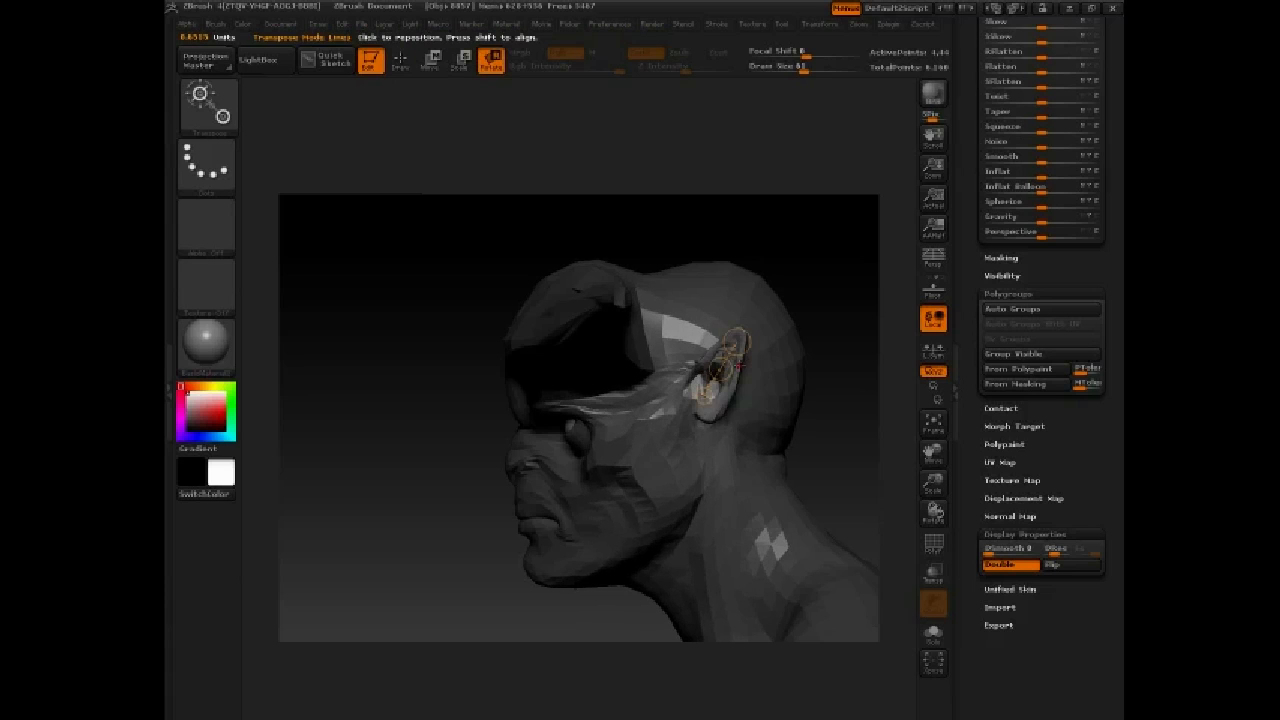
mouse_move(727, 425)
left_mouse_down()
mouse_move(789, 333)
mouse_move(830, 376)
left_mouse_up()
key("q")
left_click(710, 378, "ctrl+shift")
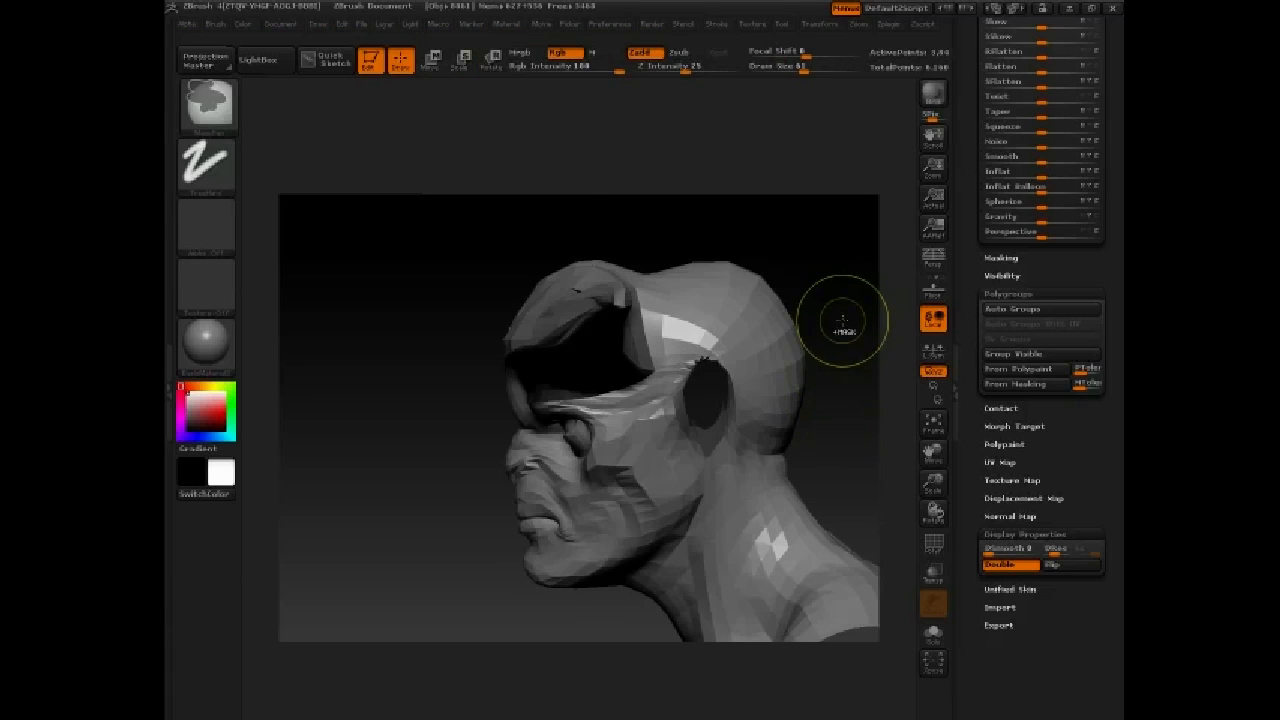
left_click(866, 294, "ctrl")
left_click(860, 300, "ctrl+shift")
key("r")
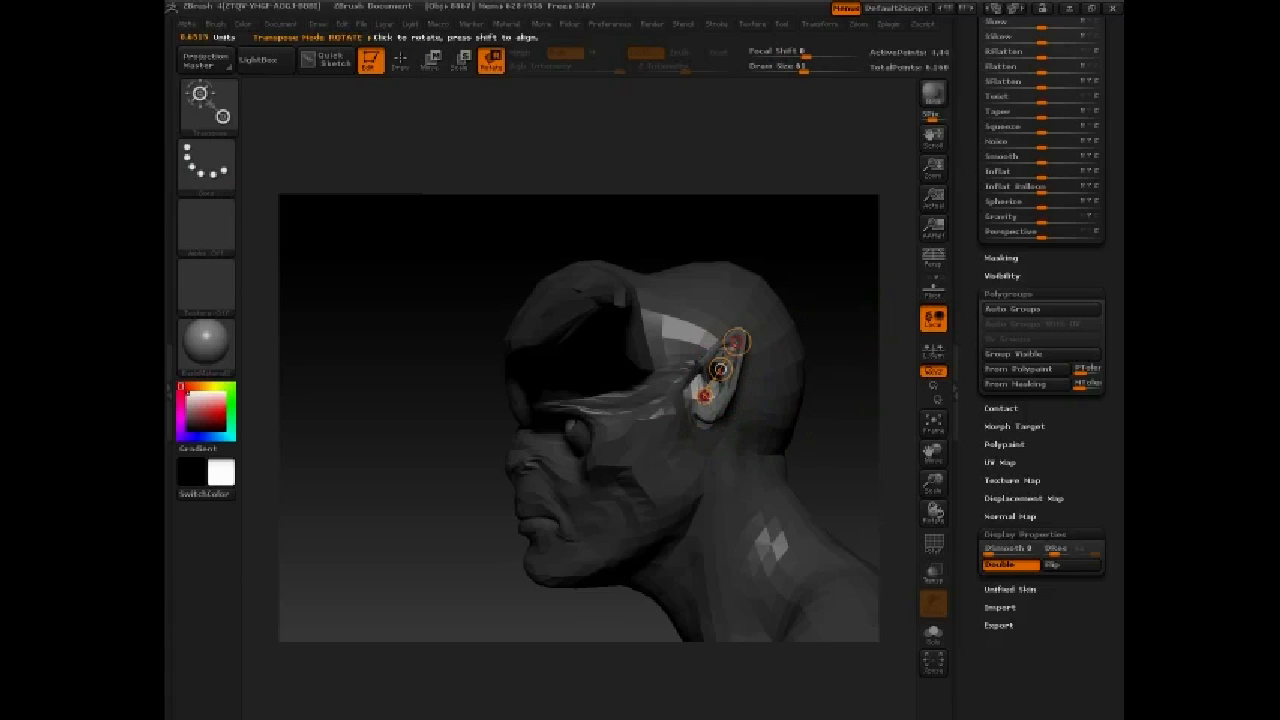
Rotate the ears with Transpose, move them outward in front view, and turn on perspective
left_click_drag(706, 395, 750, 340)
left_click_drag(760, 266, 855, 211, "shift")
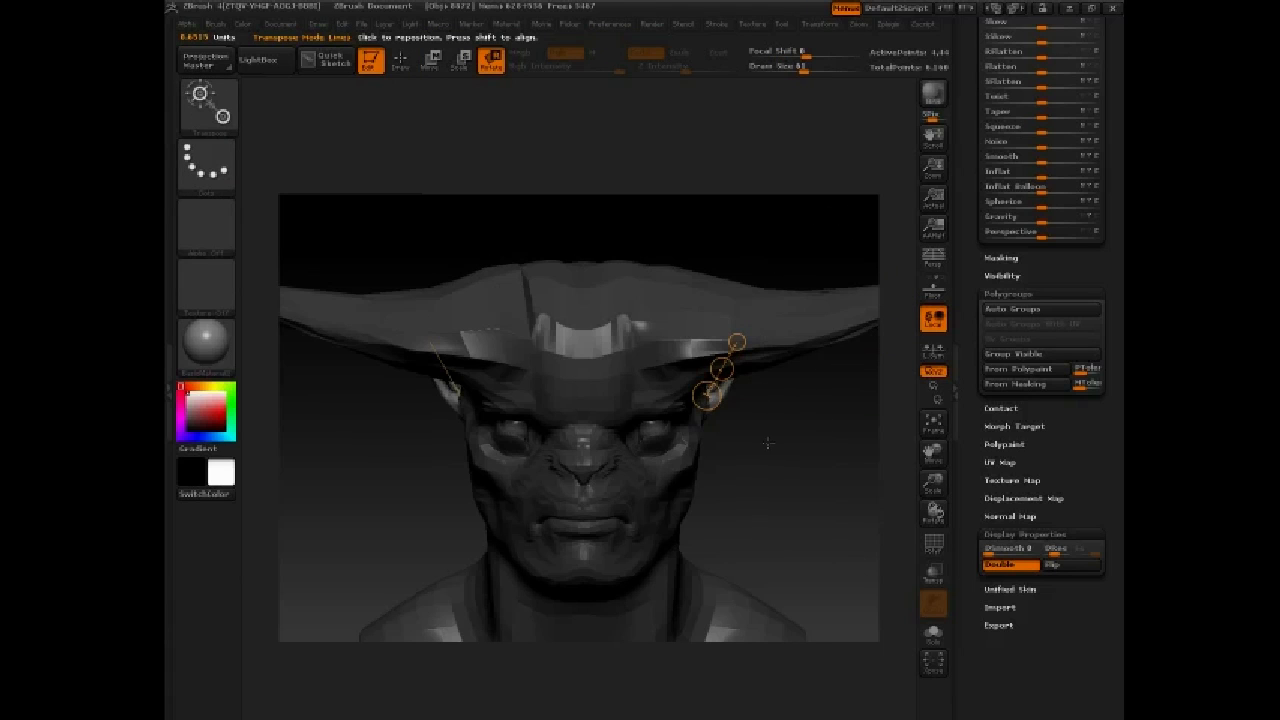
key("w")
left_click_drag(716, 366, 724, 371)
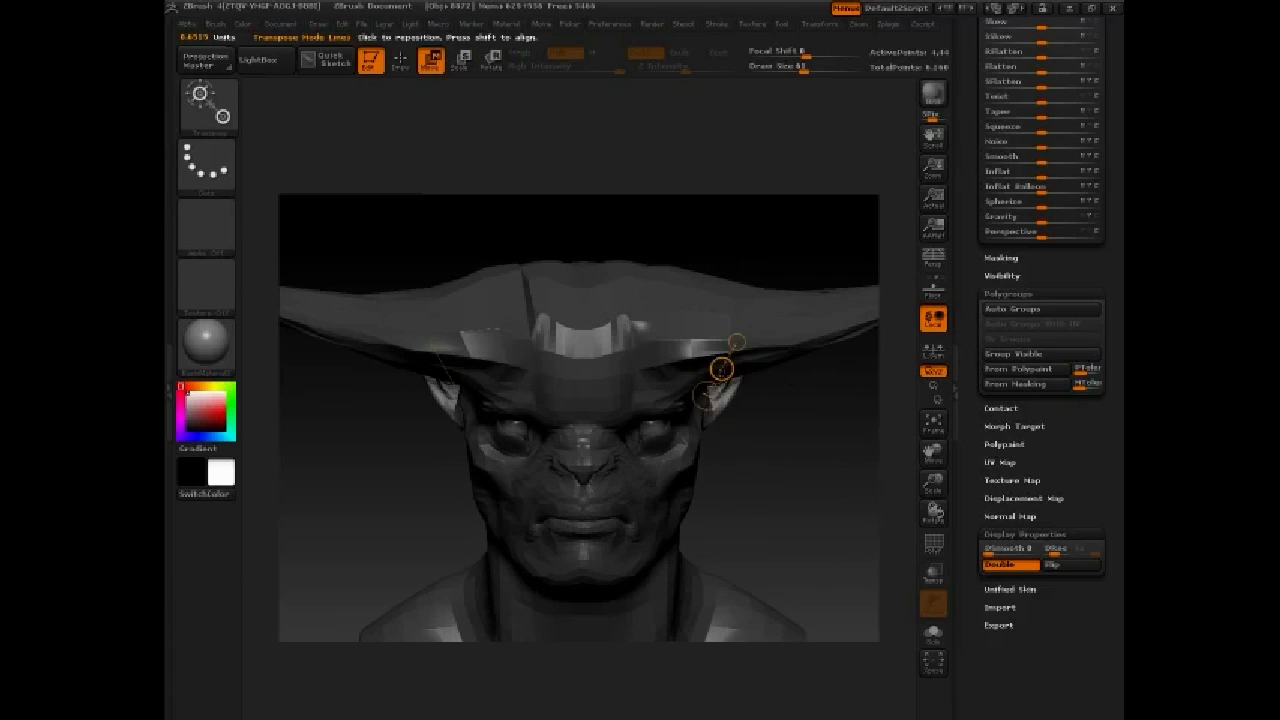
key("p")
mouse_move(735, 418)
left_mouse_down()
mouse_move(676, 477)
mouse_move(738, 427)
mouse_move(804, 502)
left_mouse_up()
key("q")
Save the tool as demon_038
mouse_move(778, 454)
left_mouse_down()
mouse_move(751, 491)
mouse_move(797, 429)
mouse_move(788, 375)
mouse_move(880, 320)
left_mouse_up()
left_click_drag(1086, 80, 1080, 545)
left_click_drag(1088, 70, 1088, 326)
left_click_drag(1081, 268, 1083, 622)
left_click_drag(1110, 213, 1112, 518)
left_click(1072, 47)
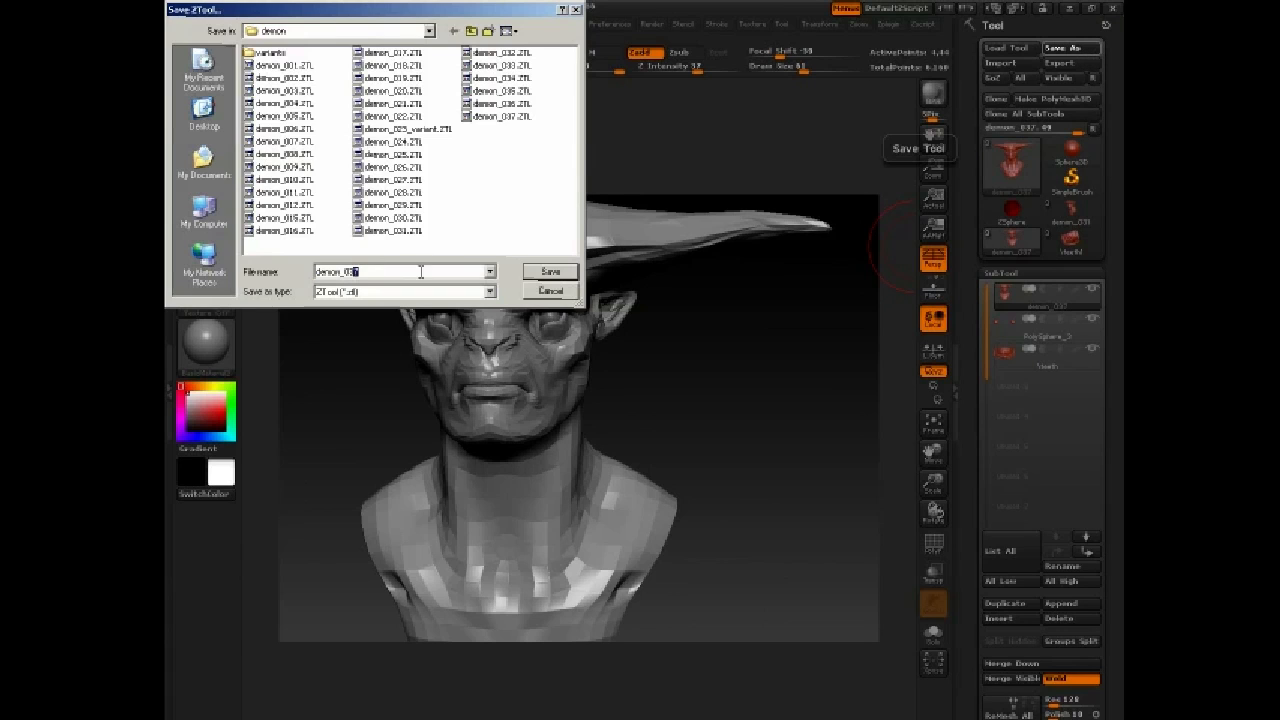
key("Return")
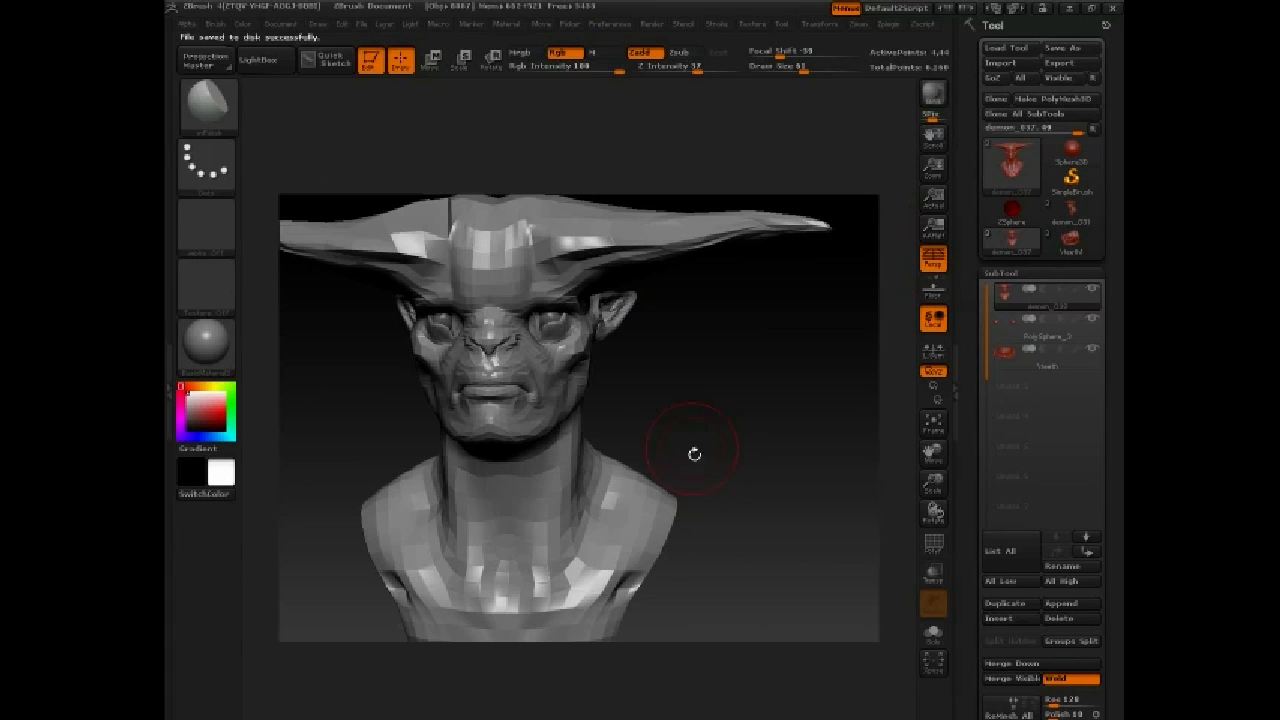
Return the bust to its detailed subdivision level and smooth the rough surface inside the front of the ear at draw size 42
left_click_drag(721, 421, 766, 420, "alt")
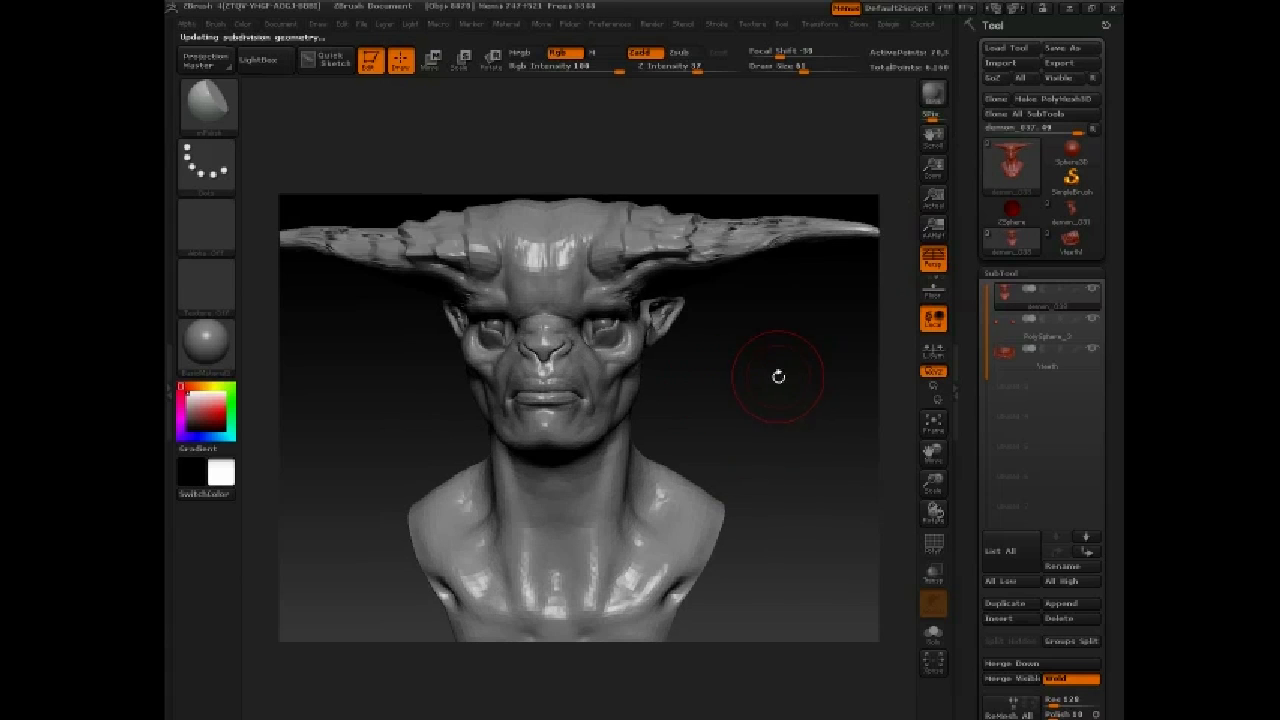
left_click_drag(778, 377, 723, 377)
left_click(682, 342, "ctrl+shift")
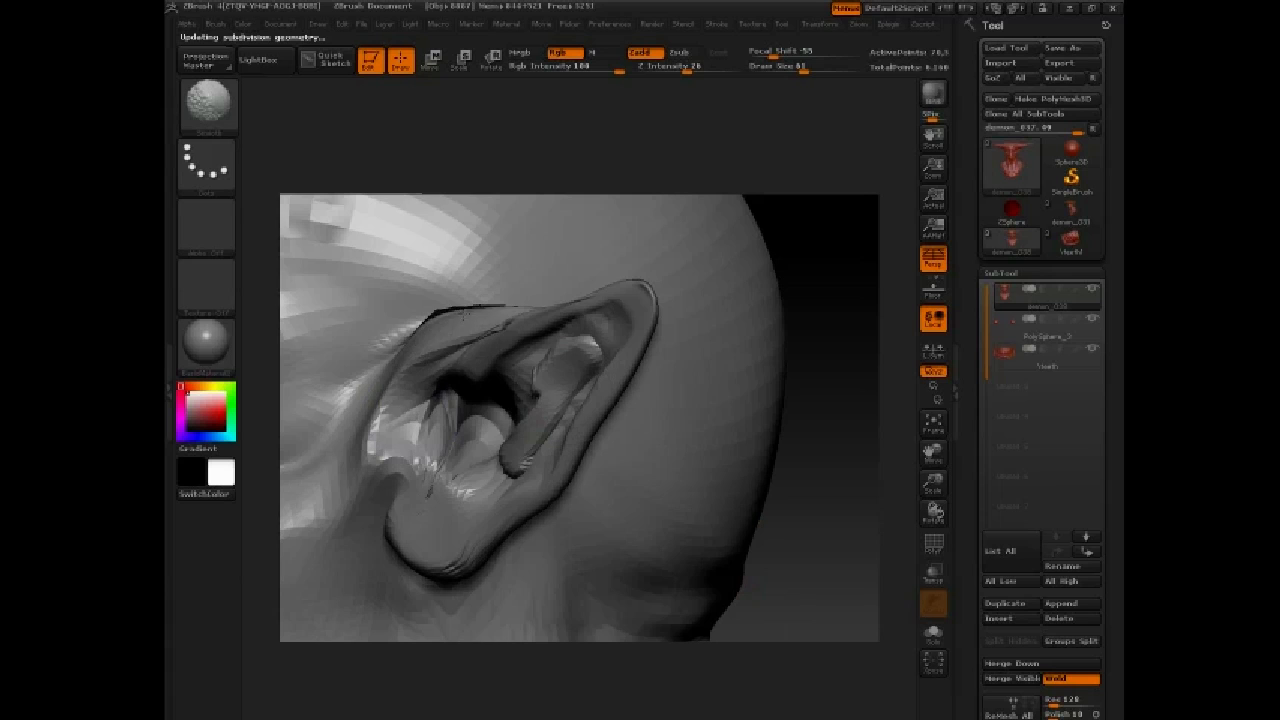
left_click_drag(840, 260, 783, 205)
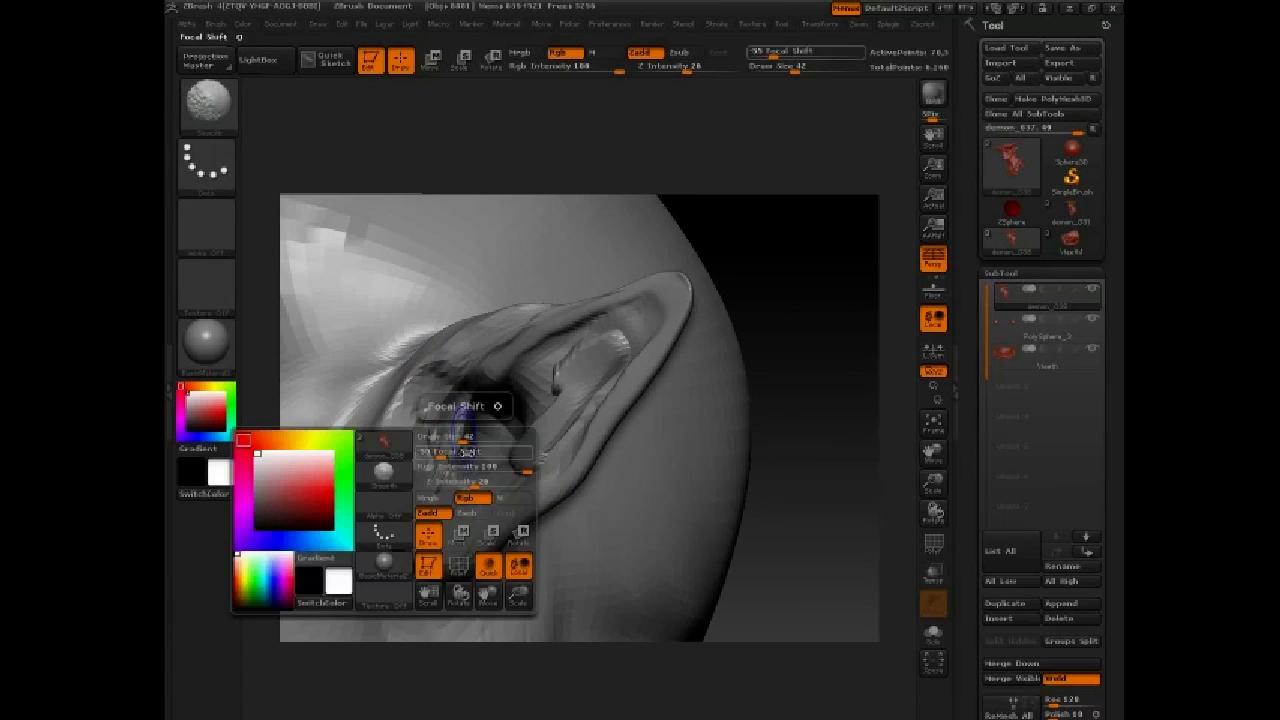
left_click(487, 482)
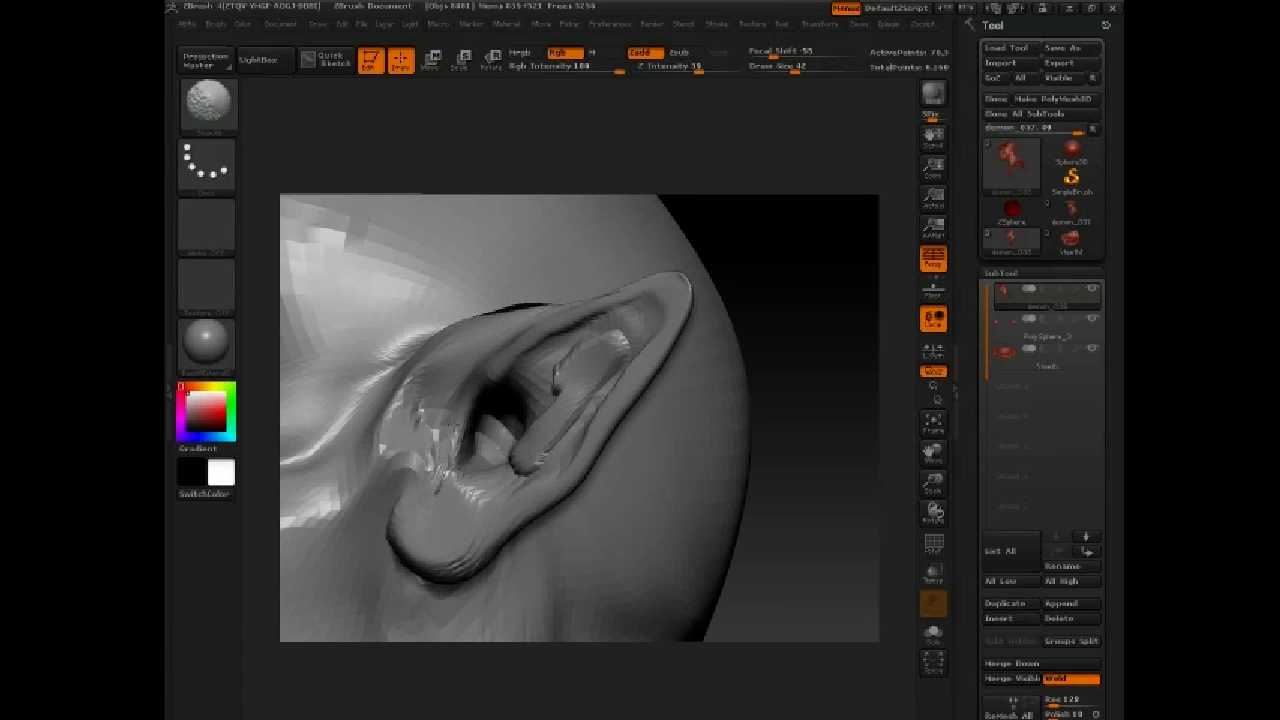
mouse_move(455, 470)
left_mouse_down("shift")
mouse_move(424, 399)
mouse_move(450, 446)
left_mouse_up("shift")
left_click_drag(700, 205, 820, 225)
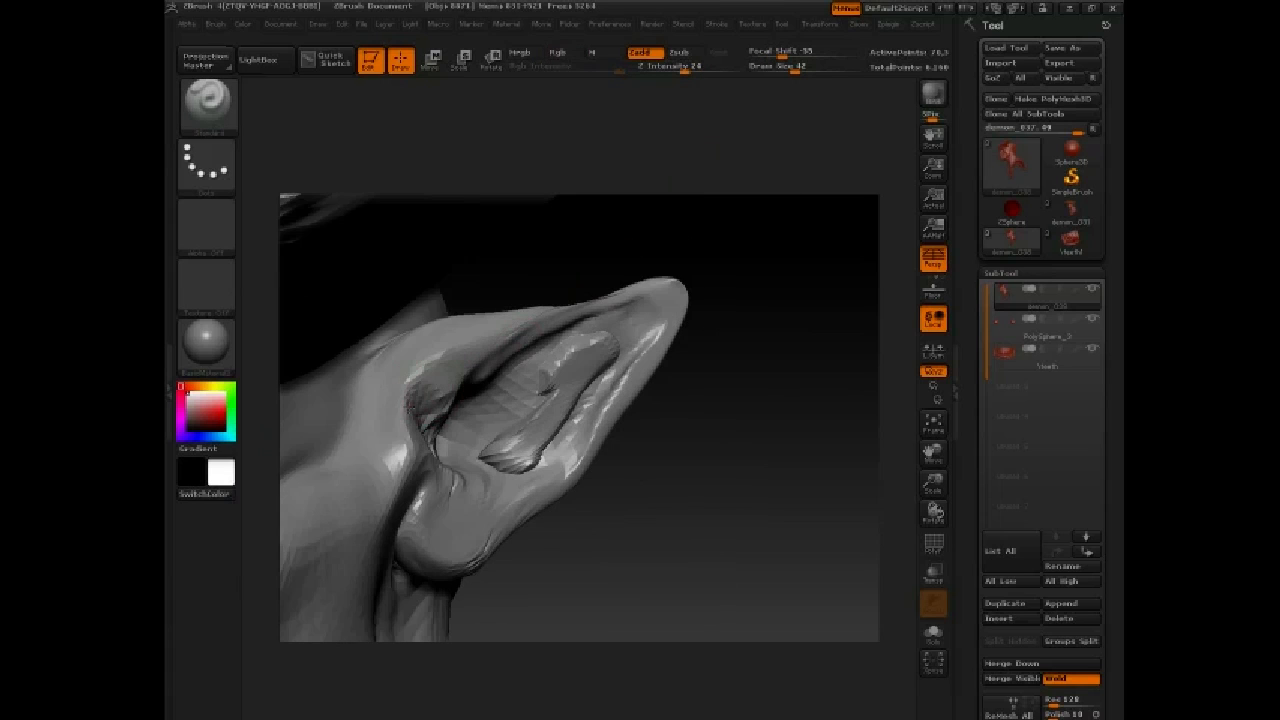
Sculpt the front fold of the ear above the canal with the Standard brush at a larger draw size
key("1")
key("space")
left_click_drag(498, 440, 516, 440)
left_click_drag(640, 520, 690, 515)
mouse_move(462, 400)
left_mouse_down()
mouse_move(466, 440)
mouse_move(465, 378)
mouse_move(506, 338)
left_mouse_up()
left_click_drag(677, 250, 677, 367)
left_click_drag(808, 218, 763, 141)
Smooth the ear's front fold and blend the raised inner ridge into a clean hollow at draw size 74
left_click_drag(472, 355, 497, 345, "shift")
left_click_drag(578, 342, 548, 326)
left_click_drag(702, 278, 691, 183)
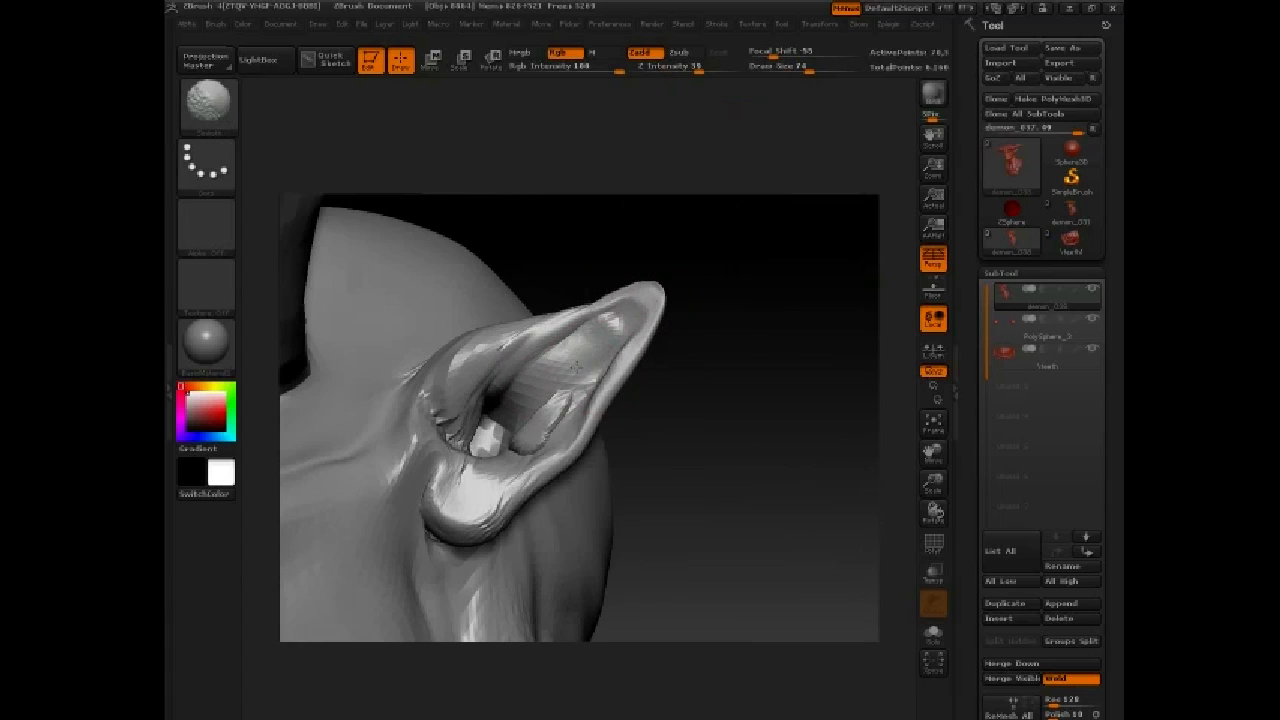
left_click_drag(574, 376, 541, 433, "shift")
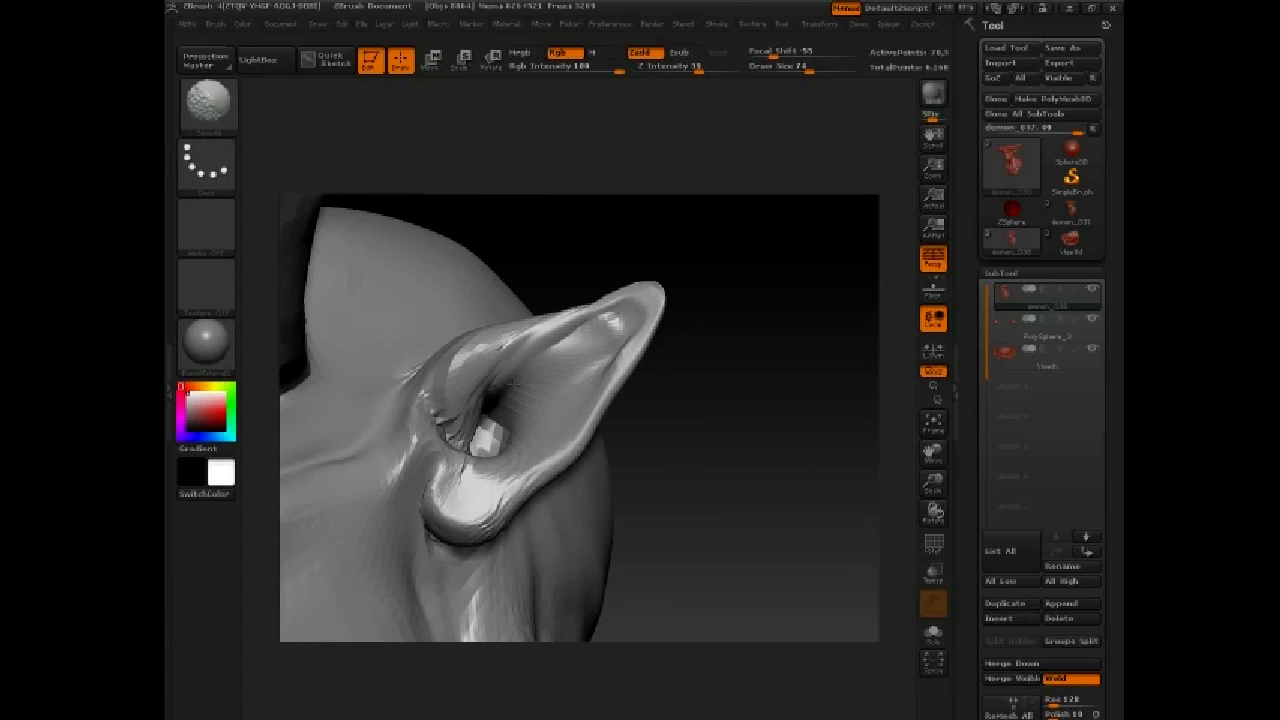
Sculpt the ear canal opening and upper inner hollow with the Standard brush, varying the draw size
key("space")
mouse_move(524, 398)
left_mouse_down()
mouse_move(500, 400)
mouse_move(509, 366)
mouse_move(487, 407)
left_mouse_up()
key("space")
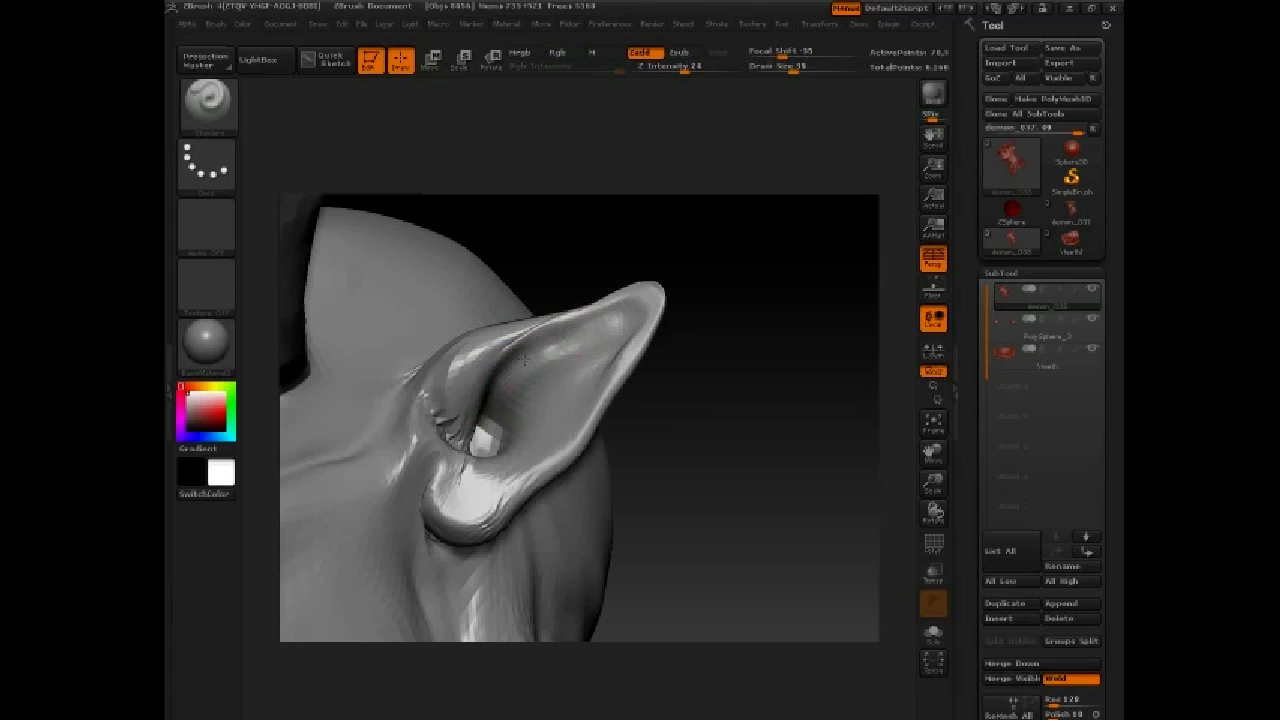
key("space")
left_click_drag(524, 359, 543, 345)
left_click_drag(556, 344, 544, 351)
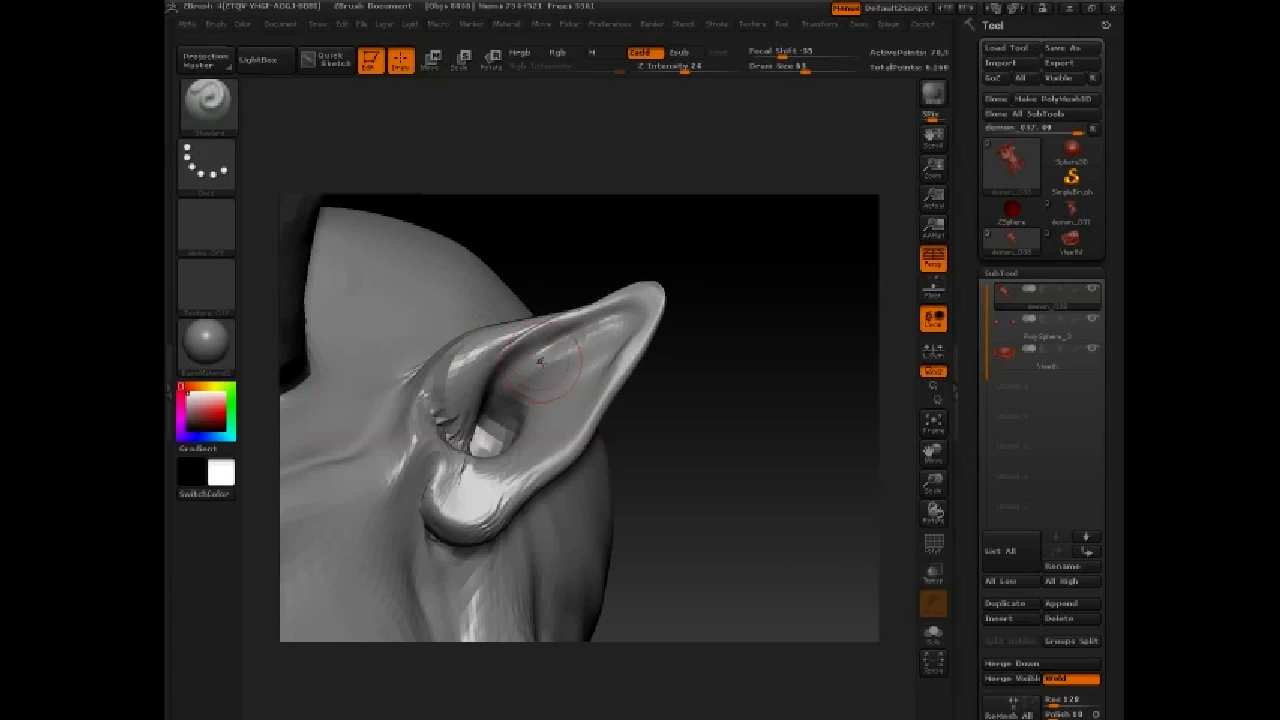
Sculpt along the inside of the ear's outer rim with the Standard brush at draw size 24
left_click_drag(655, 460, 755, 462)
key("space")
left_click_drag(600, 390, 578, 390)
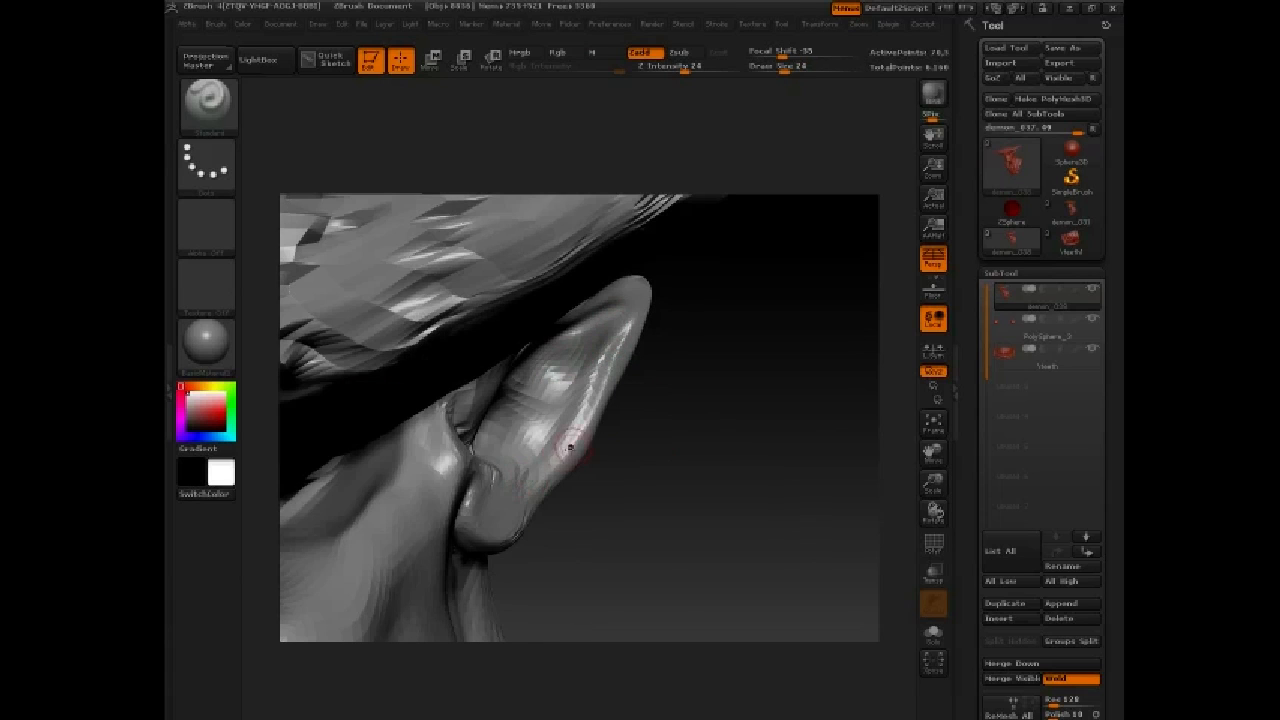
left_click_drag(570, 447, 606, 350)
Switch to the Clay Tubes brush and mask everything around the ear's inner hollow so only the hollow stays editable
key("b")
key("c")
key("t")
key("space")
left_click_drag(528, 391, 546, 391)
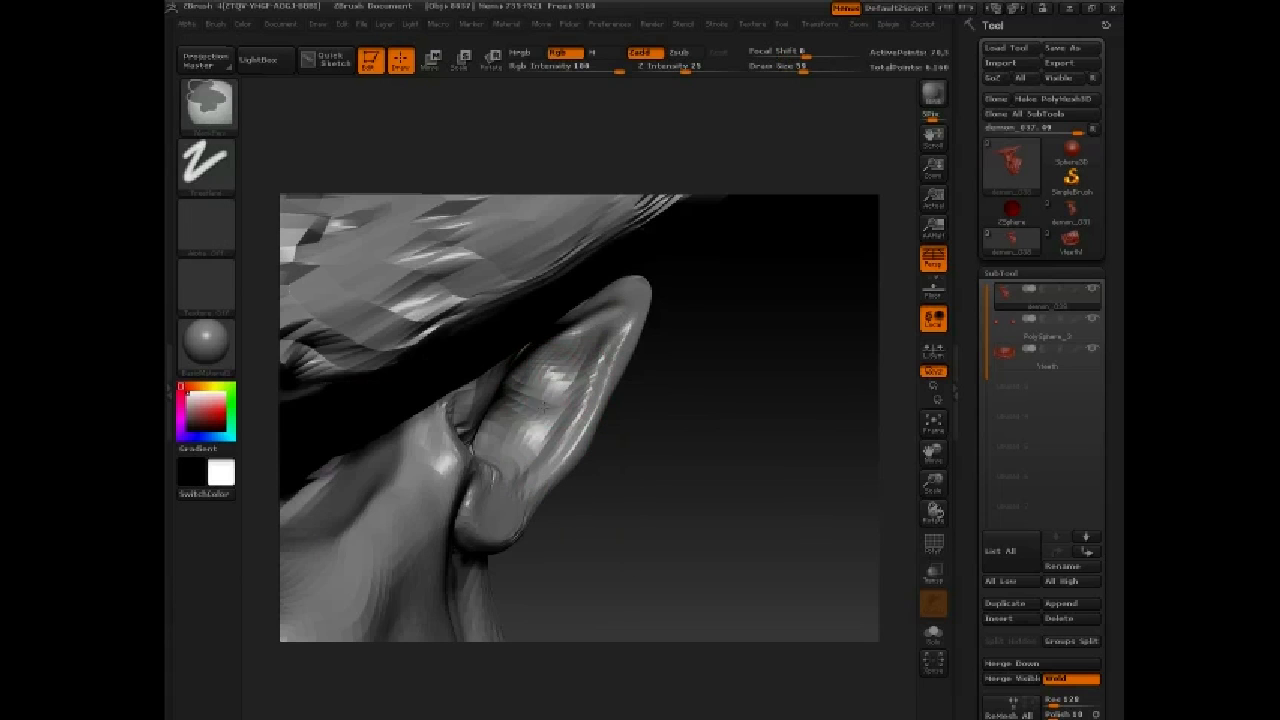
left_click_drag(532, 452, 570, 362, "shift")
left_click_drag(665, 410, 690, 460)
key("space")
left_click_drag(566, 362, 555, 362)
mouse_move(545, 365)
left_mouse_down("shift")
mouse_move(533, 367)
mouse_move(545, 432)
left_mouse_up("shift")
left_click_drag(610, 458, 649, 449)
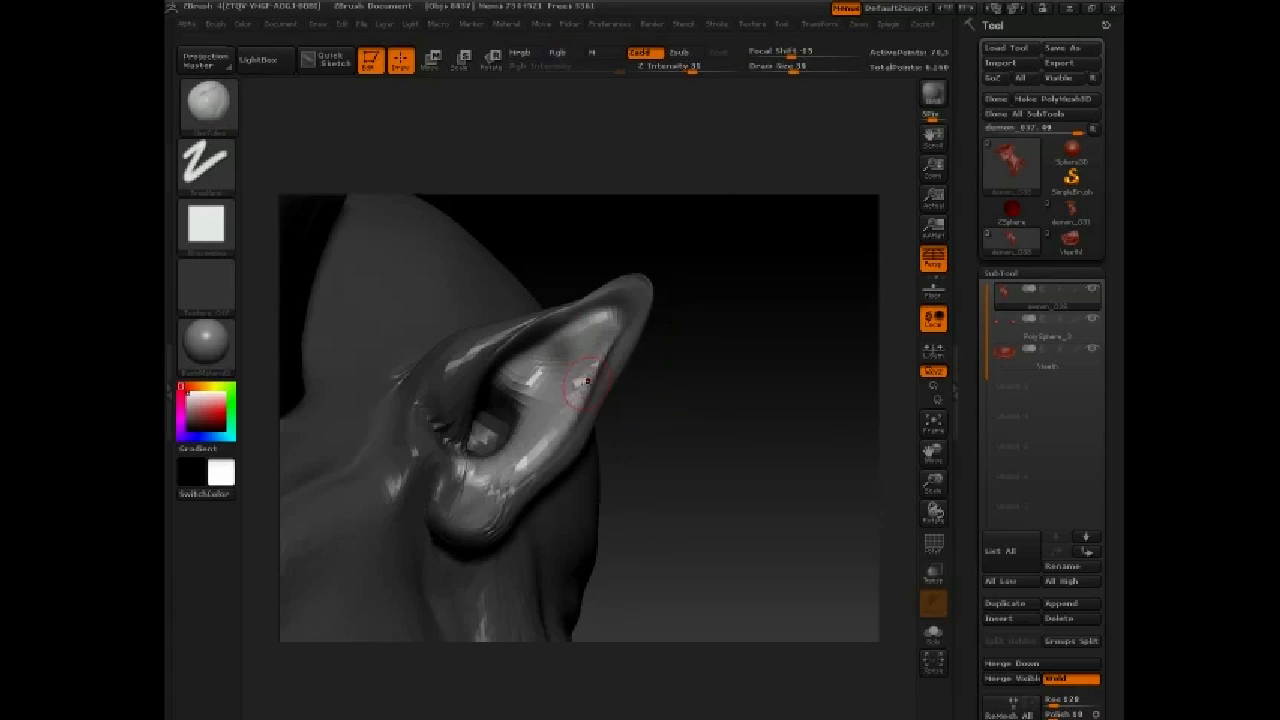
Smooth the ear's inner hollow and build up its upper part with Clay Tubes strokes
mouse_move(571, 405)
left_mouse_down("shift")
mouse_move(528, 375)
mouse_move(543, 370)
mouse_move(546, 425)
mouse_move(502, 468)
left_mouse_up("shift")
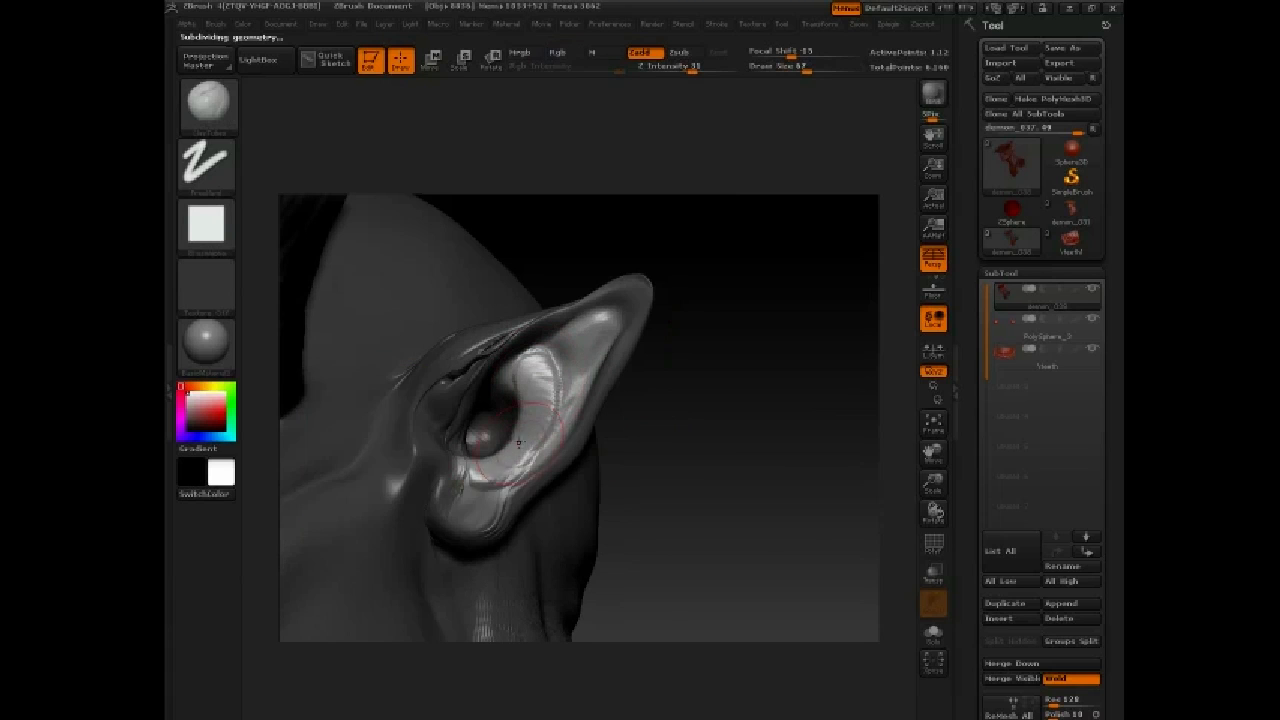
left_click_drag(548, 368, 546, 407)
left_click_drag(552, 346, 566, 384)
mouse_move(588, 322)
left_mouse_down()
mouse_move(560, 366)
mouse_move(543, 358)
left_mouse_up()
Add smaller Clay Tubes strokes to the earlobe, the ear's inner ridge and the flap in front of the canal
key("space")
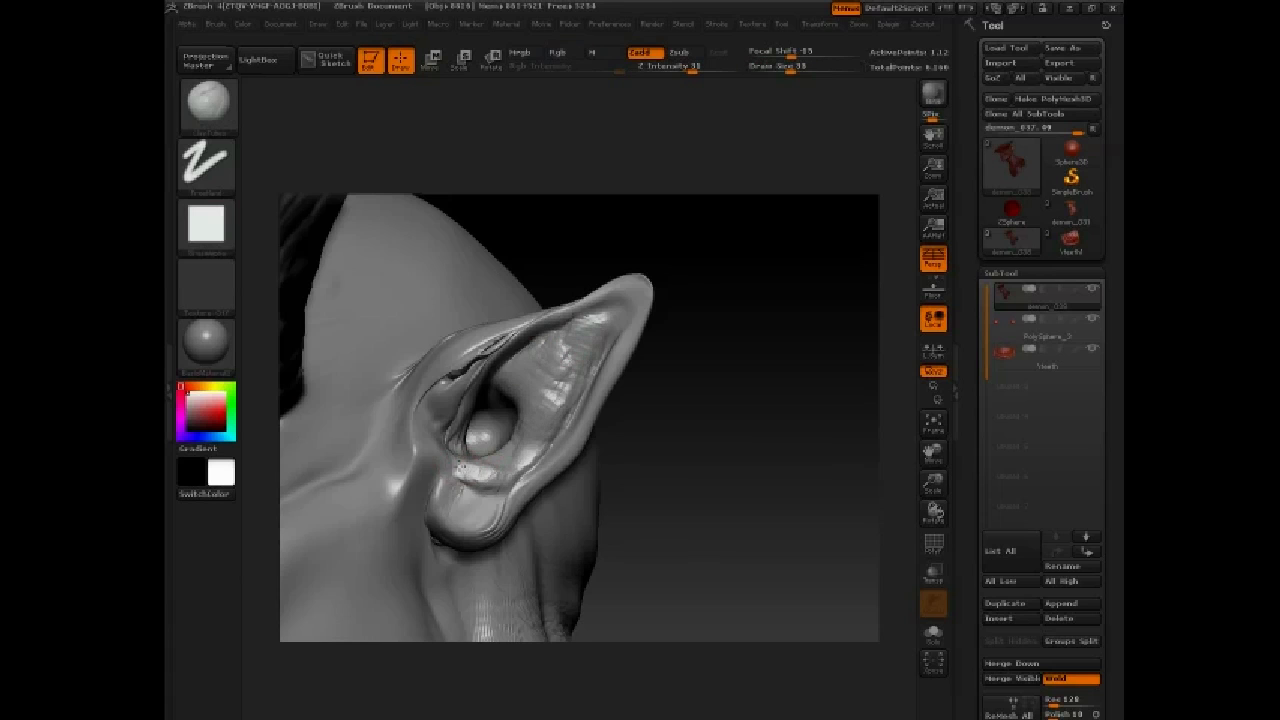
mouse_move(470, 488)
left_mouse_down()
mouse_move(455, 510)
mouse_move(467, 531)
left_mouse_up()
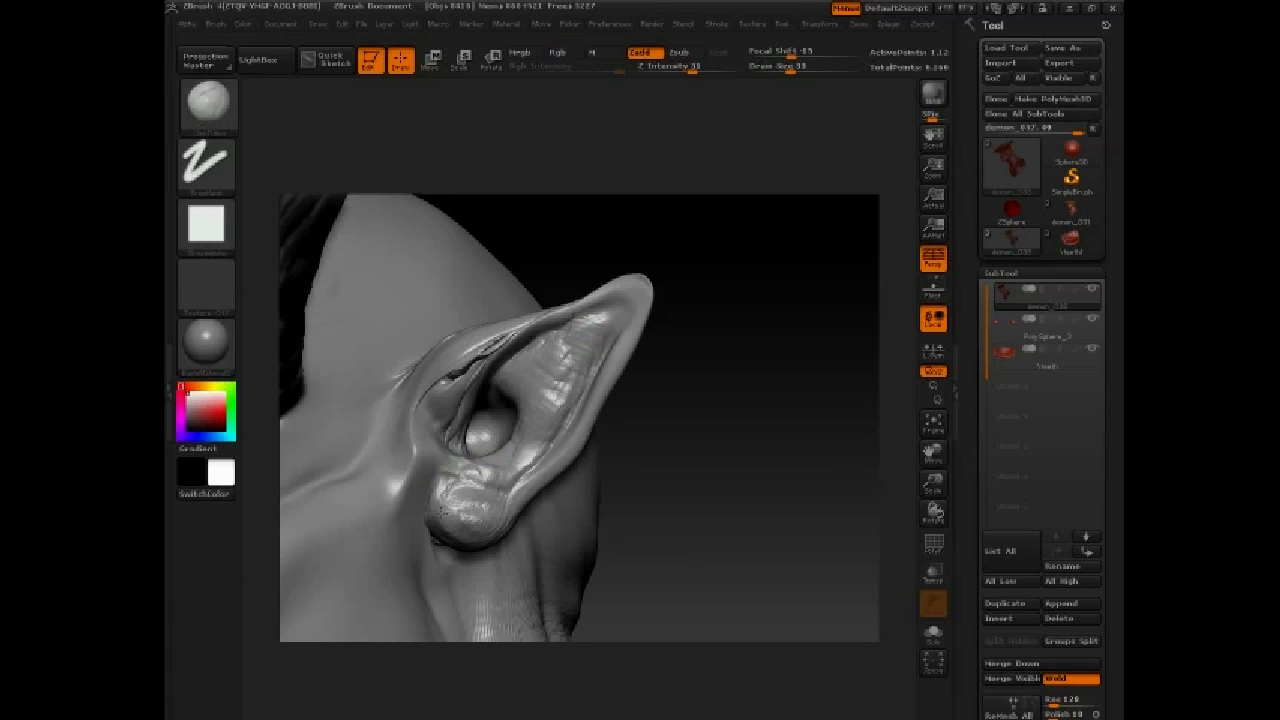
left_click_drag(574, 342, 550, 414)
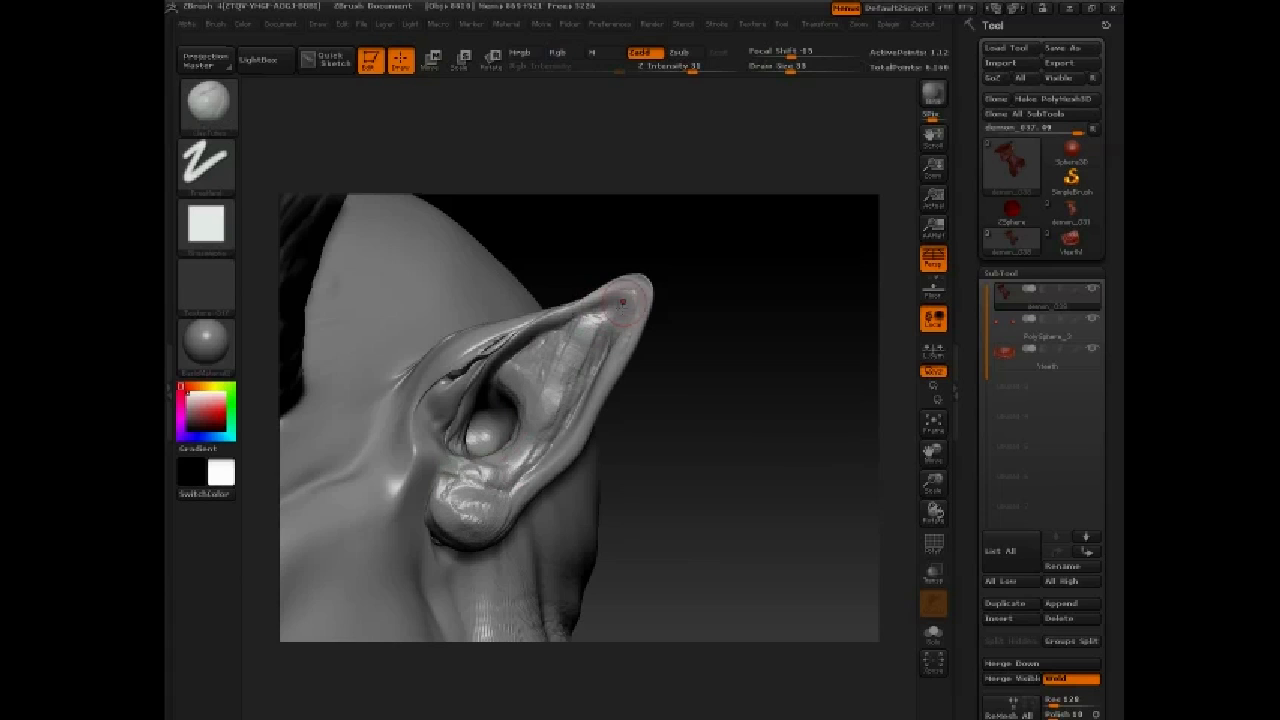
left_click_drag(752, 440, 678, 418)
mouse_move(482, 396)
left_mouse_down()
mouse_move(494, 348)
mouse_move(504, 428)
left_mouse_up()
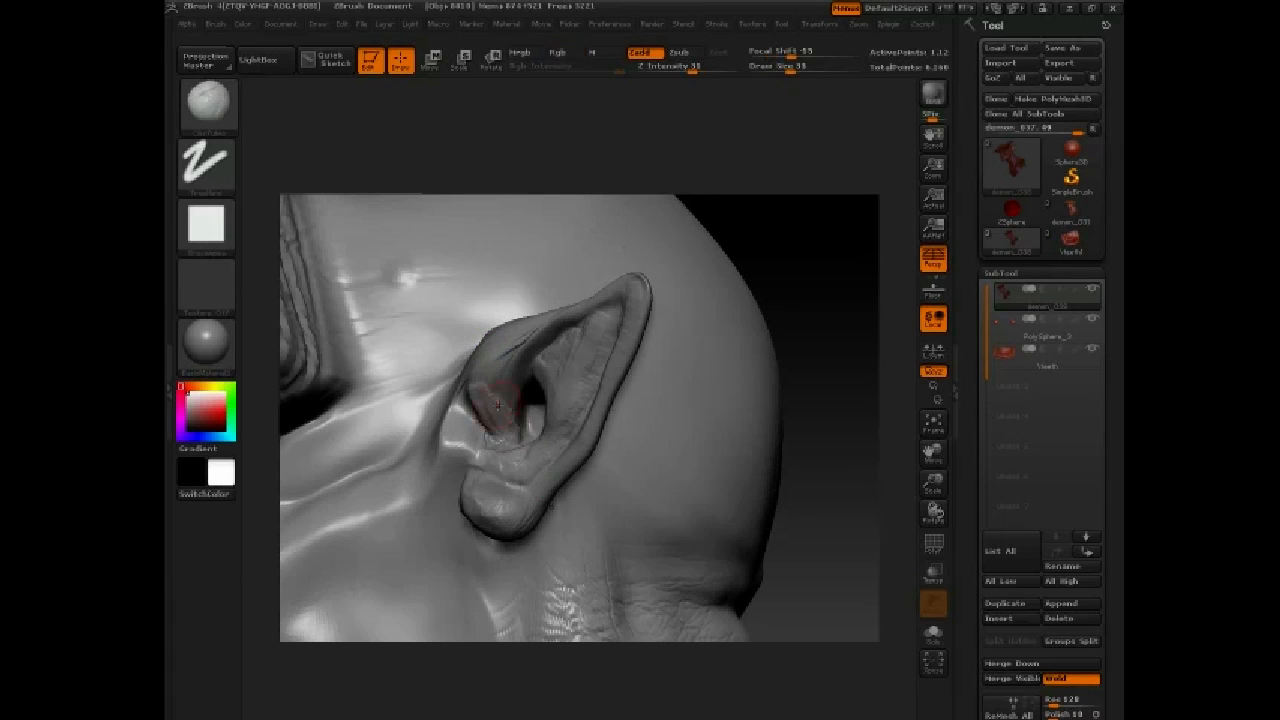
Build up the ear's front fold and inner rim with Clay Tubes strokes from several angles
left_click_drag(658, 304, 505, 343)
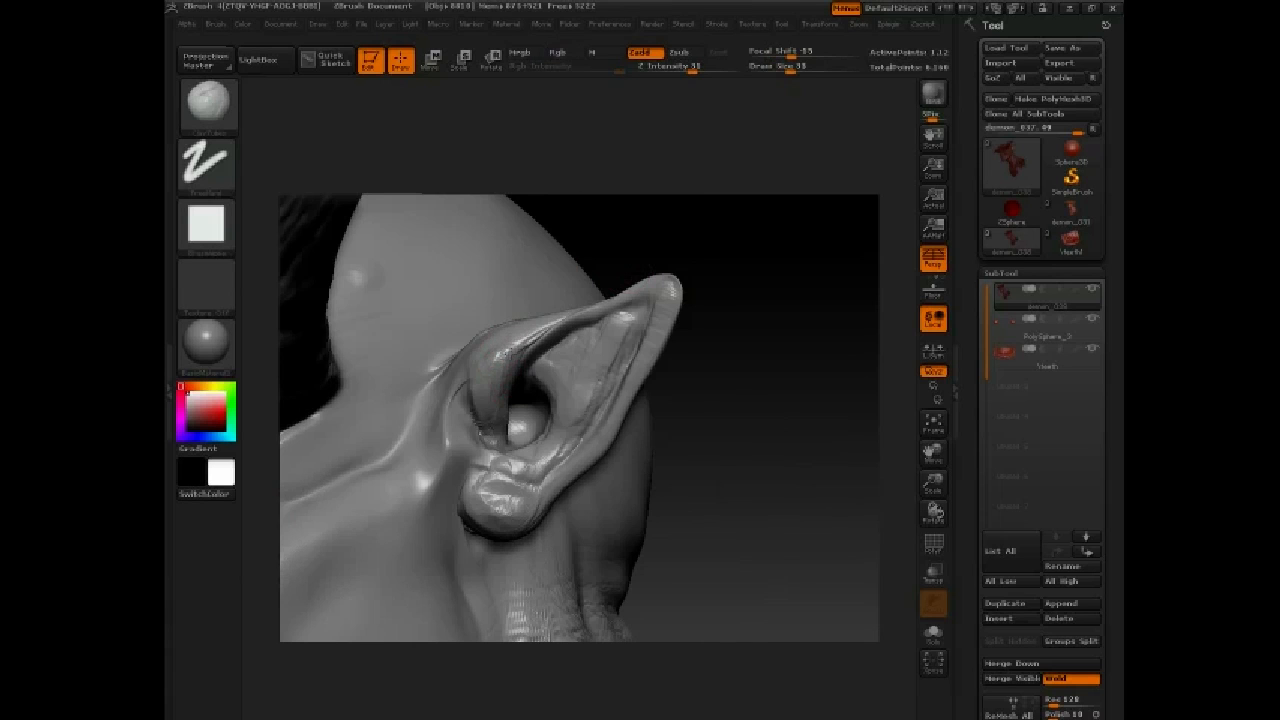
left_click_drag(640, 228, 535, 318)
left_click_drag(645, 438, 492, 349)
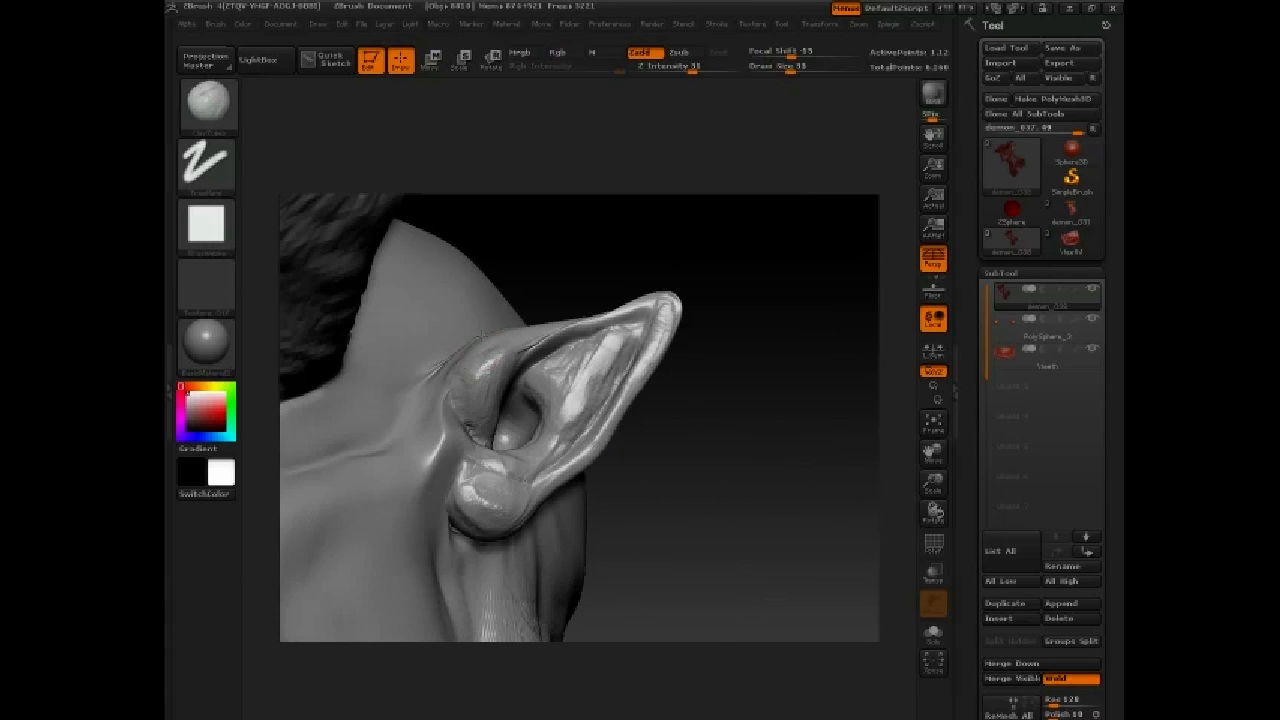
left_click_drag(645, 245, 620, 430)
left_click_drag(640, 207, 700, 310)
mouse_move(412, 548)
left_mouse_down()
mouse_move(398, 535)
mouse_move(571, 423)
mouse_move(729, 460)
mouse_move(748, 485)
mouse_move(700, 480)
left_mouse_up()
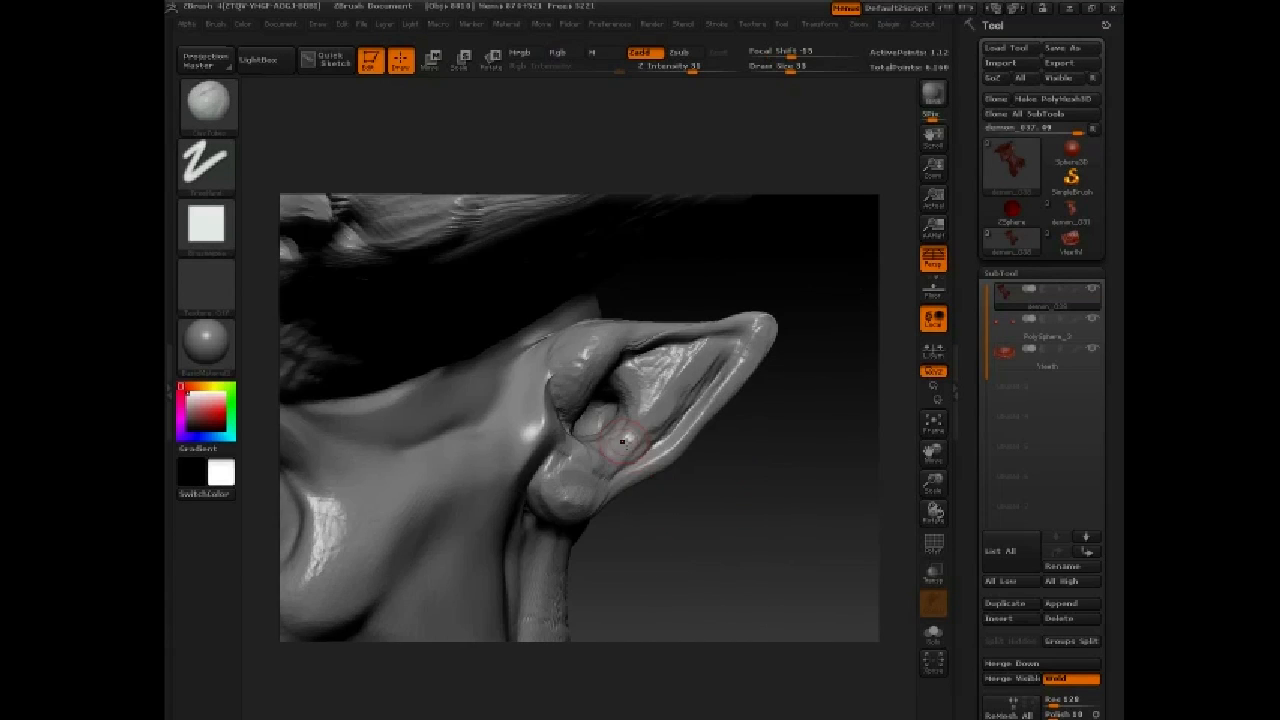
Reshape the earlobe by pulling it down with the Move brush at draw size 101
key("b")
key("s")
key("t")
left_click_drag(558, 508, 562, 528)
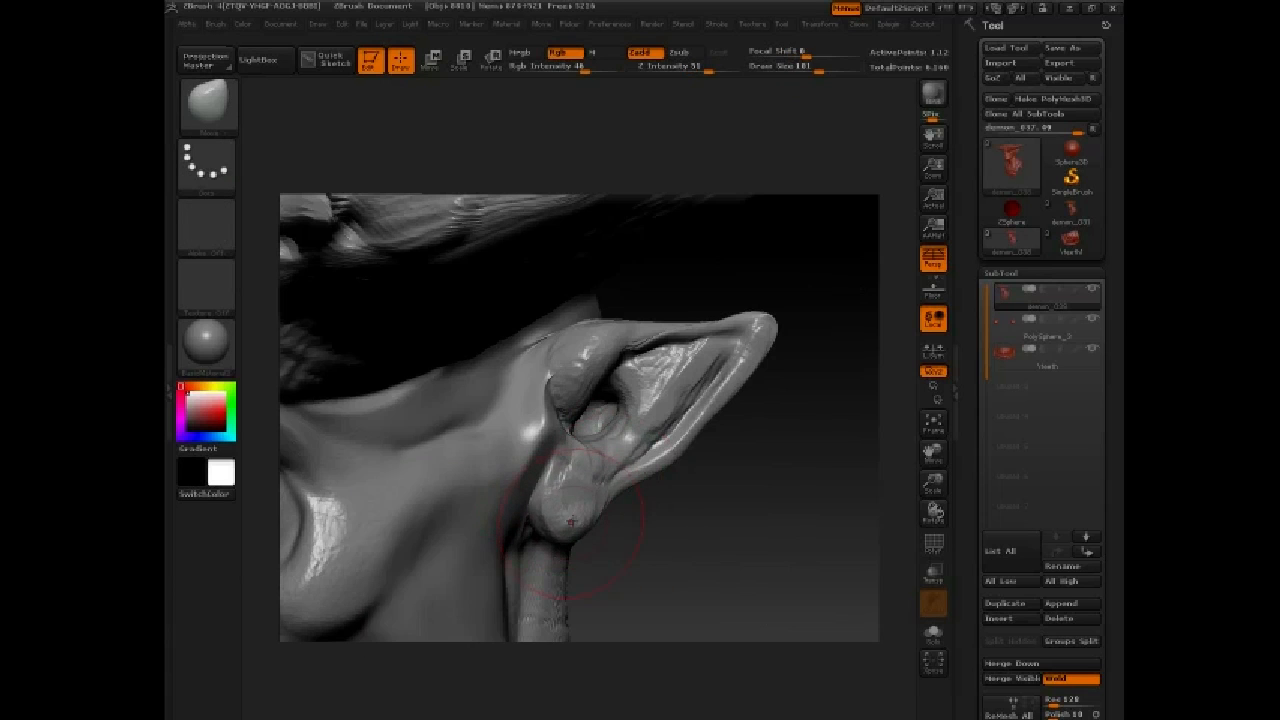
Reshape the earlobe and the lower part of the ear with the Move brush at draw size 47
mouse_move(552, 478)
left_mouse_down()
mouse_move(572, 470)
mouse_move(554, 494)
left_mouse_up()
key("space")
mouse_move(592, 388)
left_mouse_down()
mouse_move(657, 306)
mouse_move(740, 340)
mouse_move(630, 370)
mouse_move(608, 508)
mouse_move(532, 542)
left_mouse_up()
mouse_move(627, 540)
left_mouse_down()
mouse_move(657, 509)
mouse_move(808, 449)
mouse_move(719, 376)
mouse_move(780, 381)
mouse_move(776, 405)
mouse_move(777, 389)
mouse_move(853, 453)
mouse_move(660, 420)
left_mouse_up()
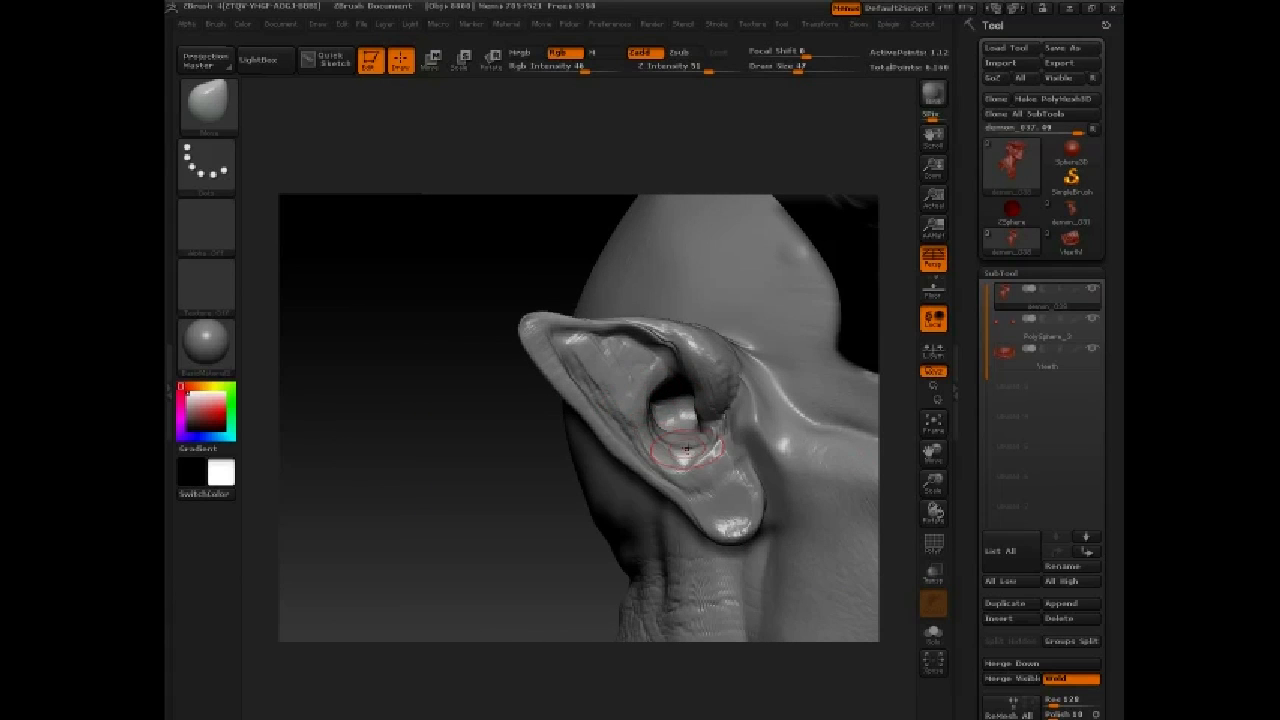
Smooth the bowl below the ear canal and soften its lower edge with Clay Tubes at Z intensity 7, draw size 33
key("b")
key("s")
key("t")
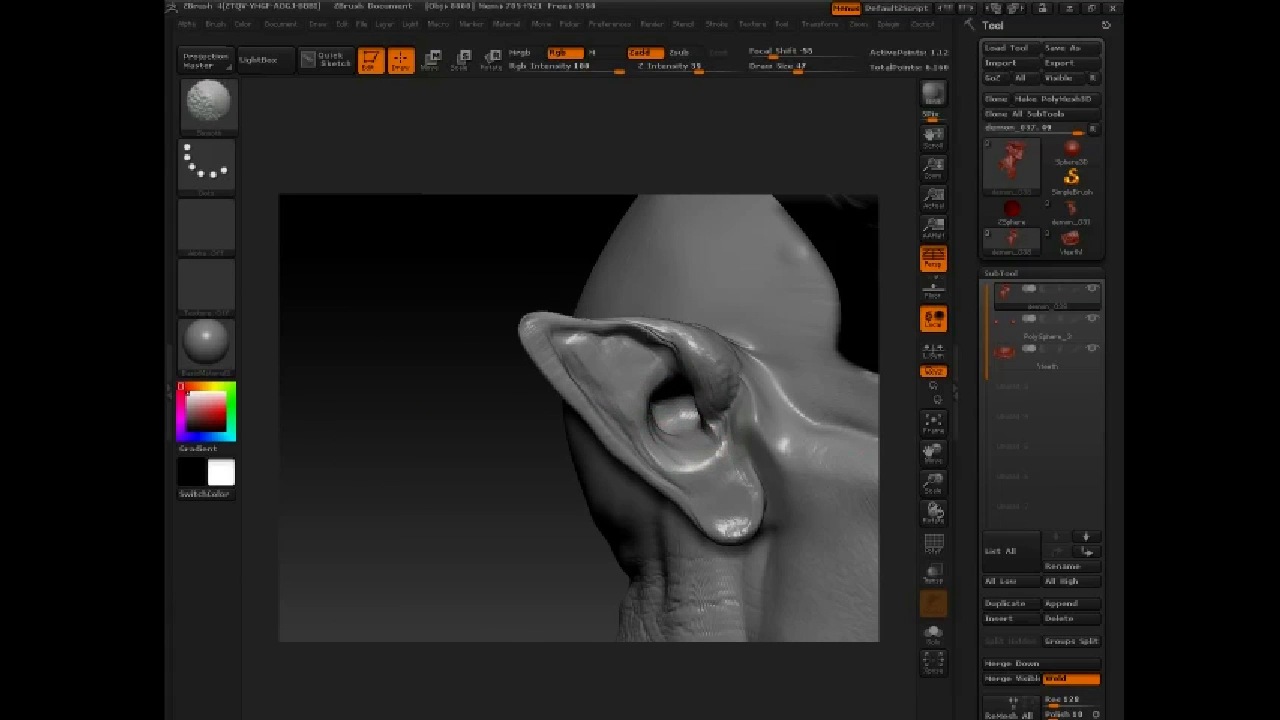
key("b")
key("c")
key("t")
key("space")
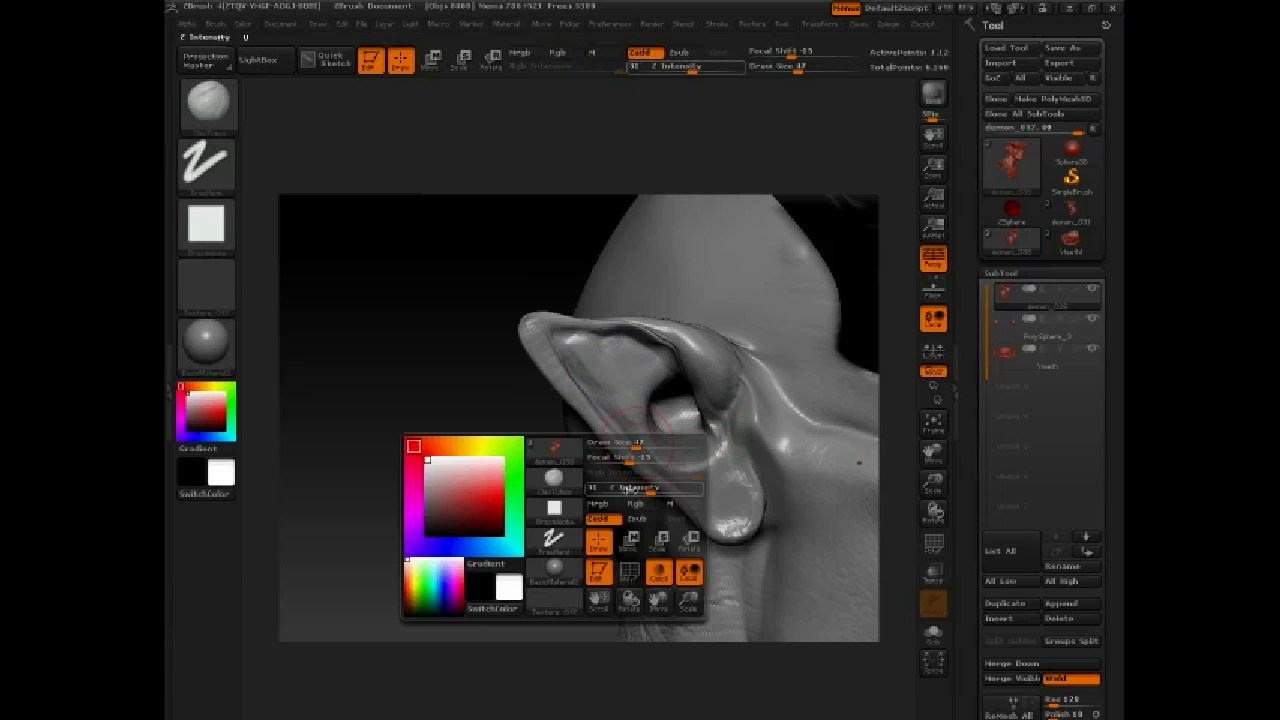
key("space")
left_click(610, 462)
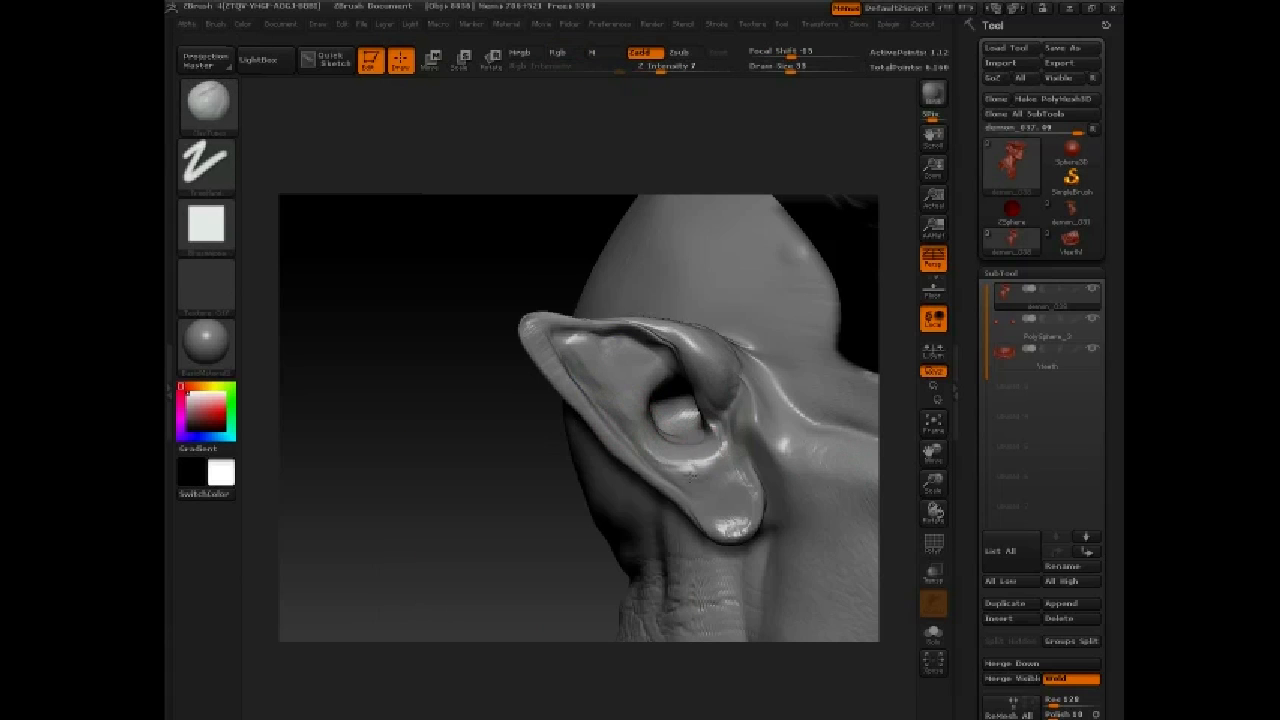
Raise the ridge below the ear canal and the earlobe's edge with Standard brush strokes at draw size 24
key("b")
key("s")
key("t")
key("space")
left_click(672, 465)
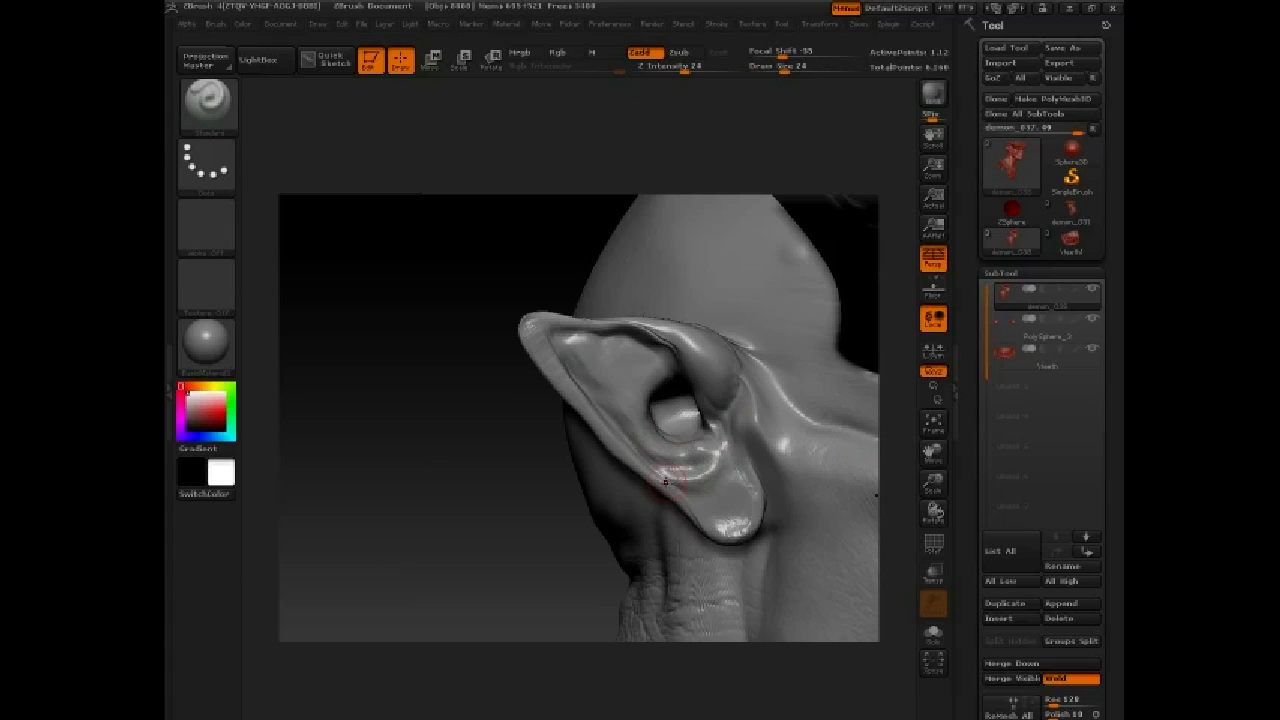
left_click_drag(733, 522, 754, 448)
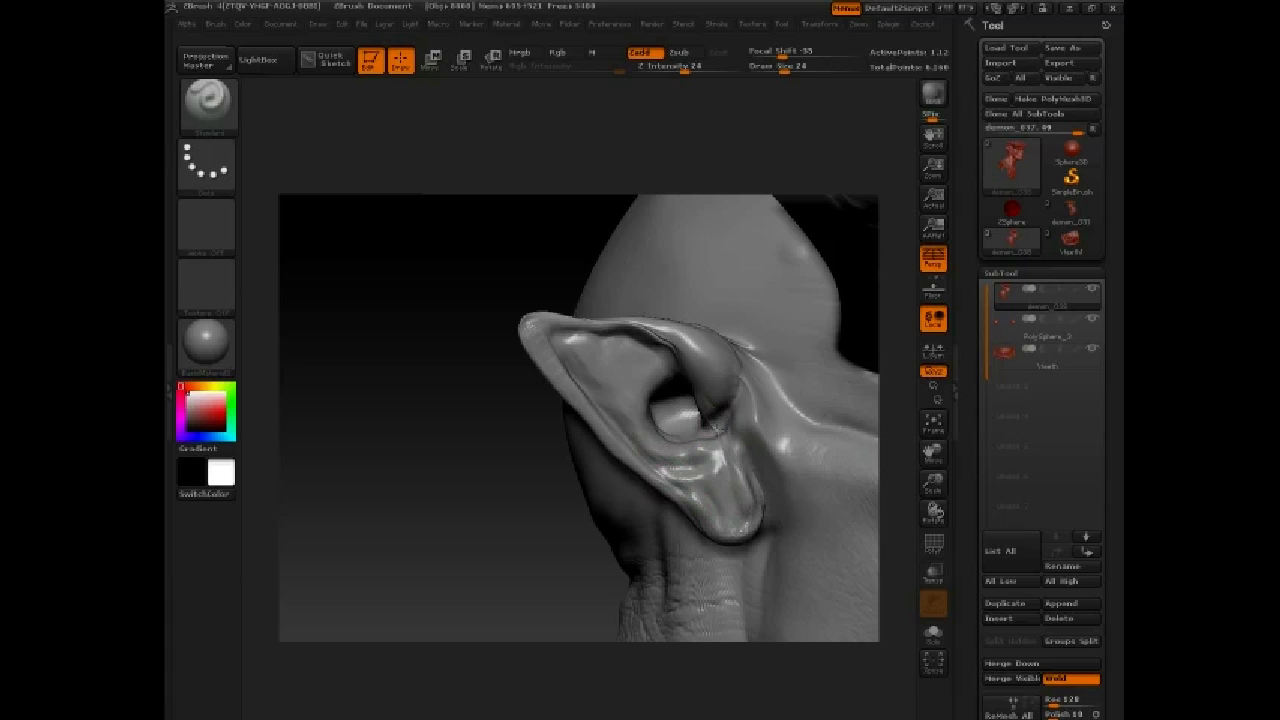
Refine the ear's inner hollow with light Clay Tubes strokes, turning the brush alpha off and using draw size 30
key("b")
key("c")
key("t")
key("space")
left_click(643, 391)
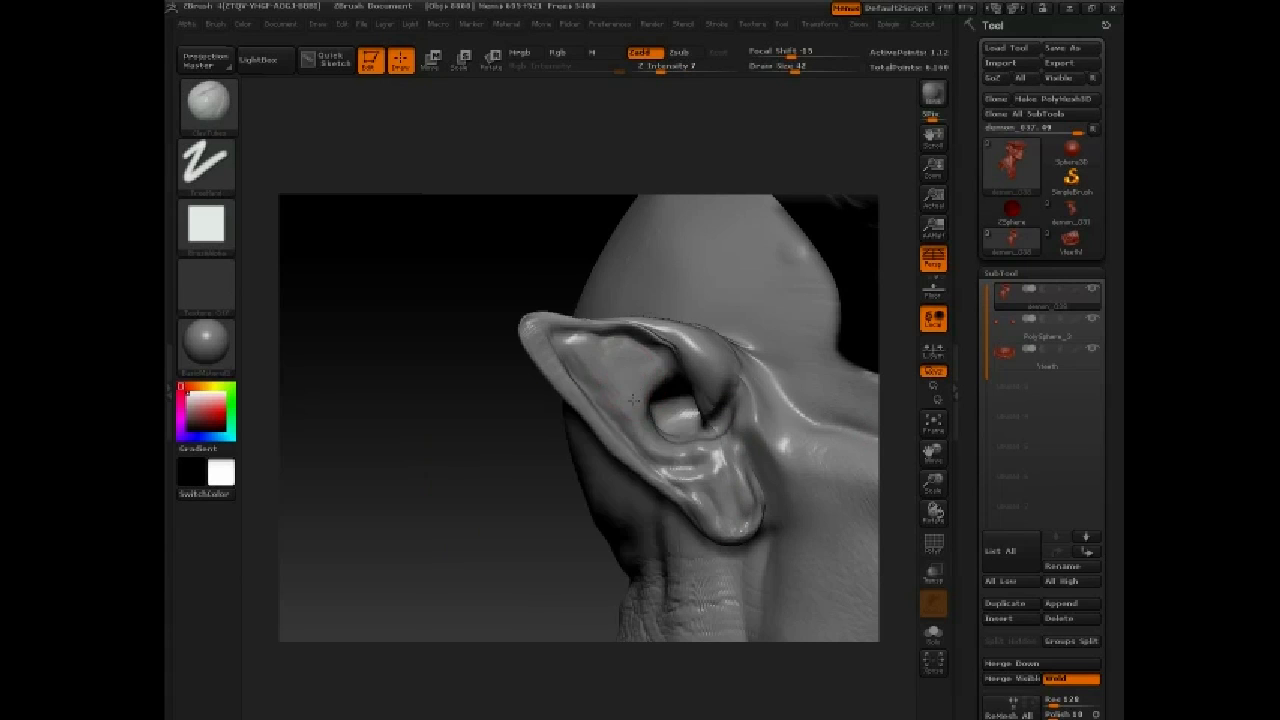
key("space")
left_click(559, 438)
left_click(476, 464)
key("space")
left_click(541, 429)
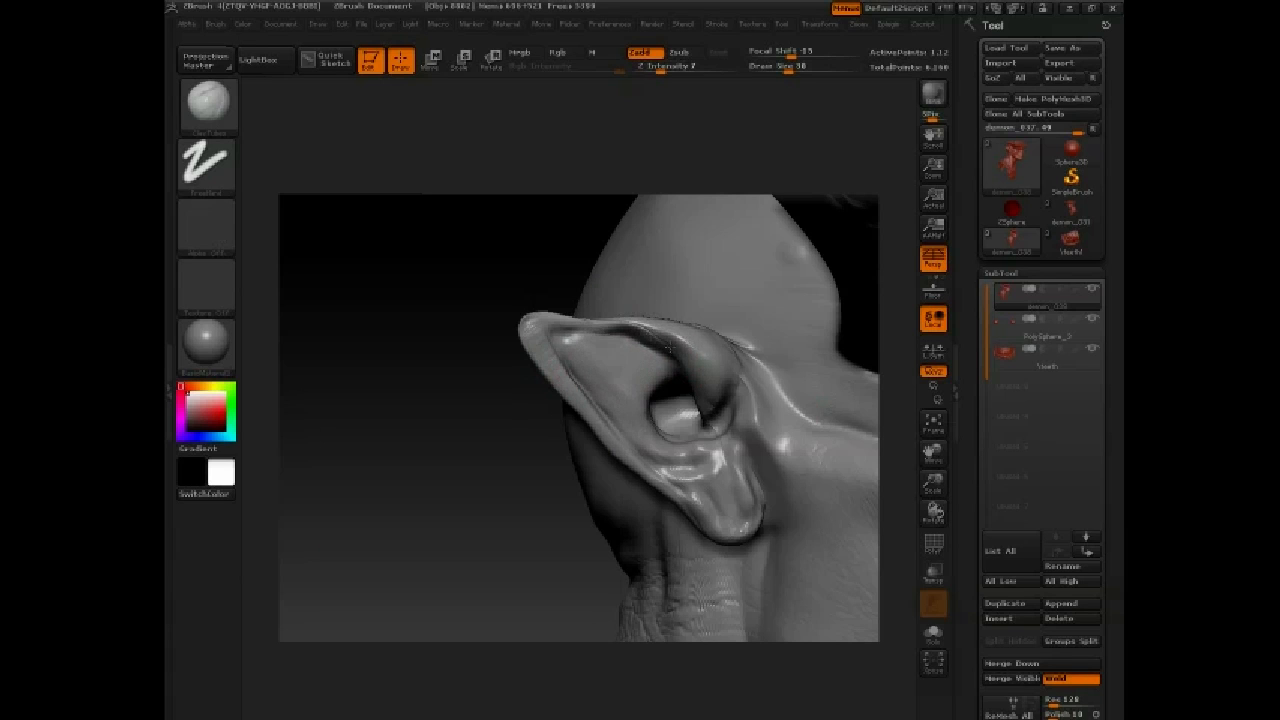
Adjust the Clay Tubes auto-masking settings and fill out the ear's inner hollow with larger, stronger strokes
mouse_move(480, 442)
left_mouse_down()
mouse_move(534, 443)
mouse_move(537, 277)
mouse_move(650, 315)
left_mouse_up()
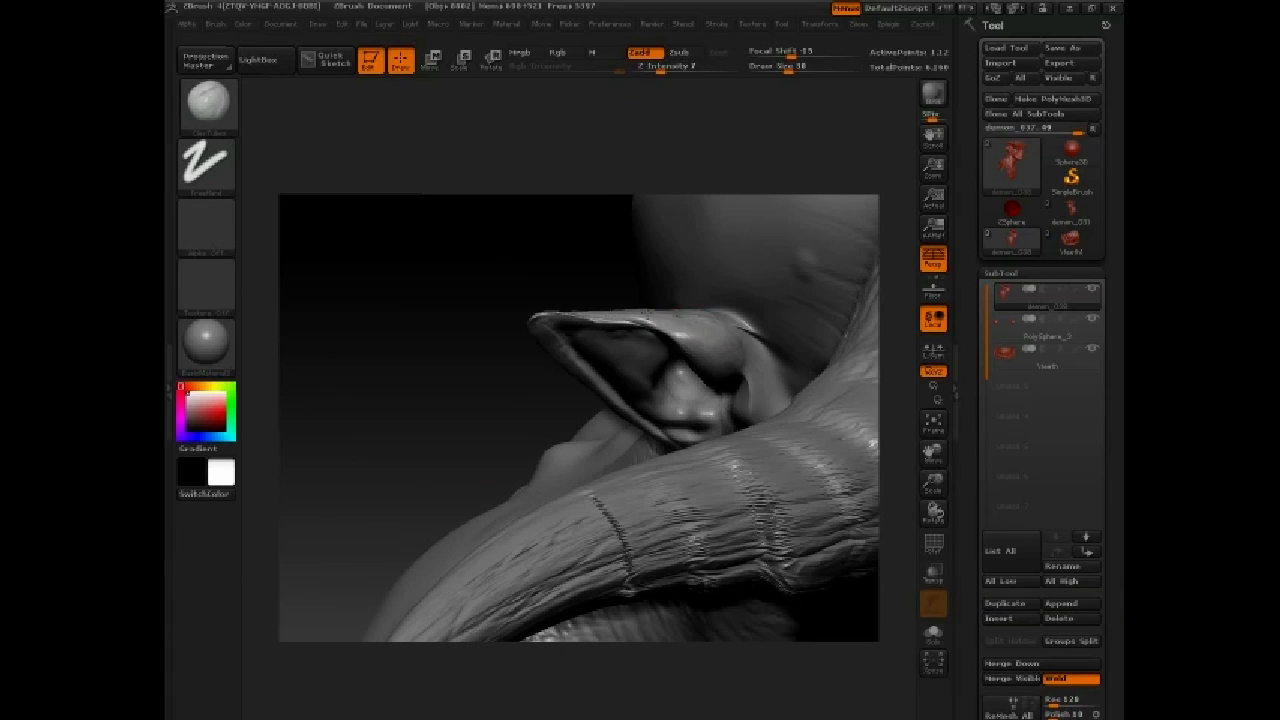
left_click_drag(520, 285, 520, 430)
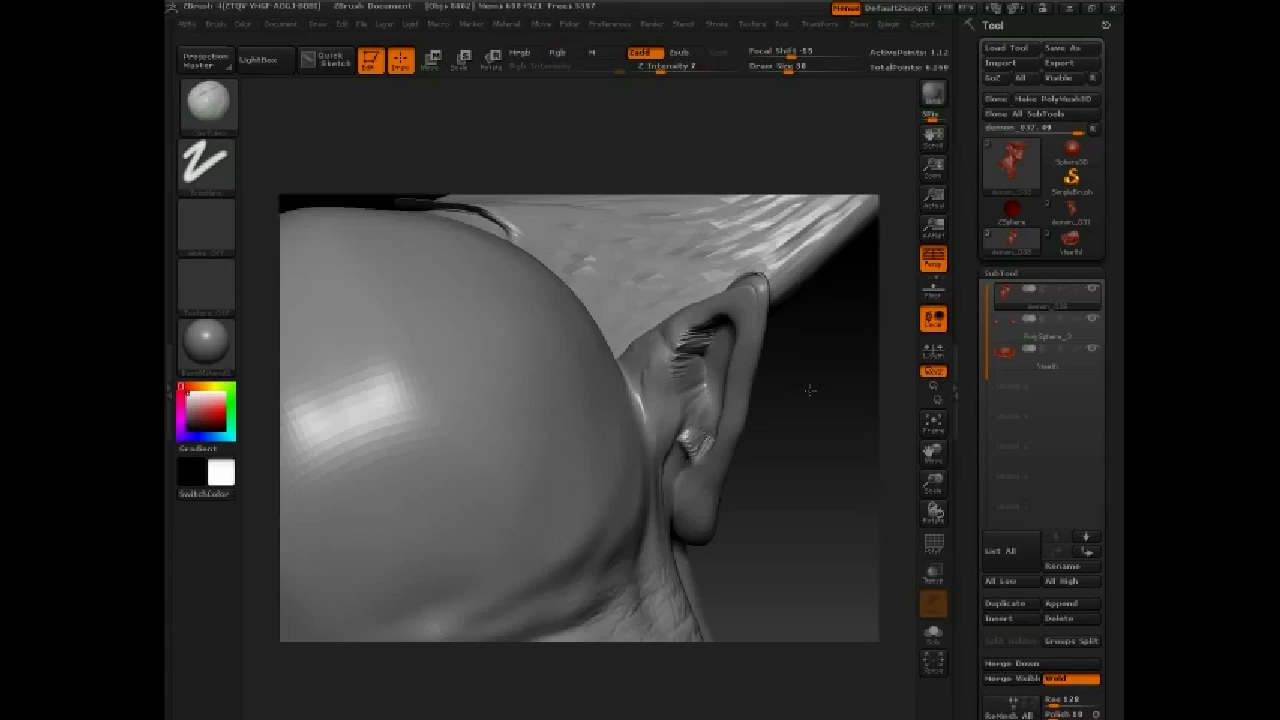
left_click(215, 23)
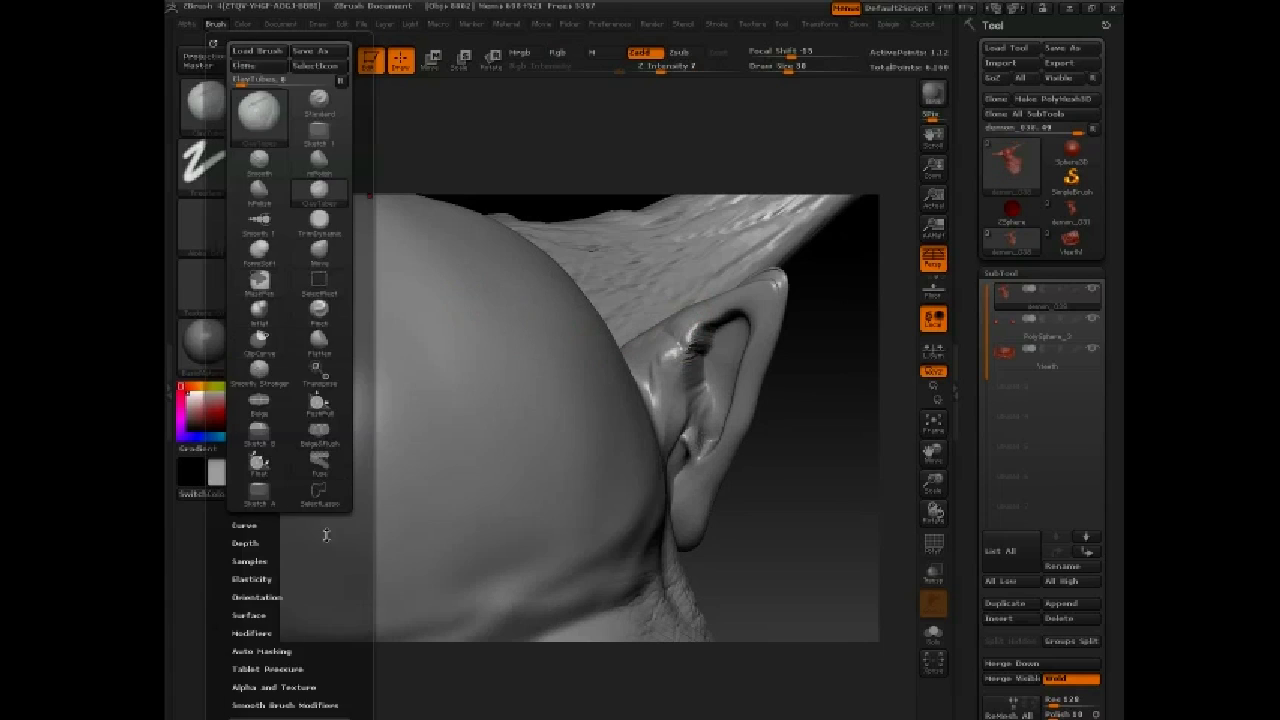
left_click(286, 614)
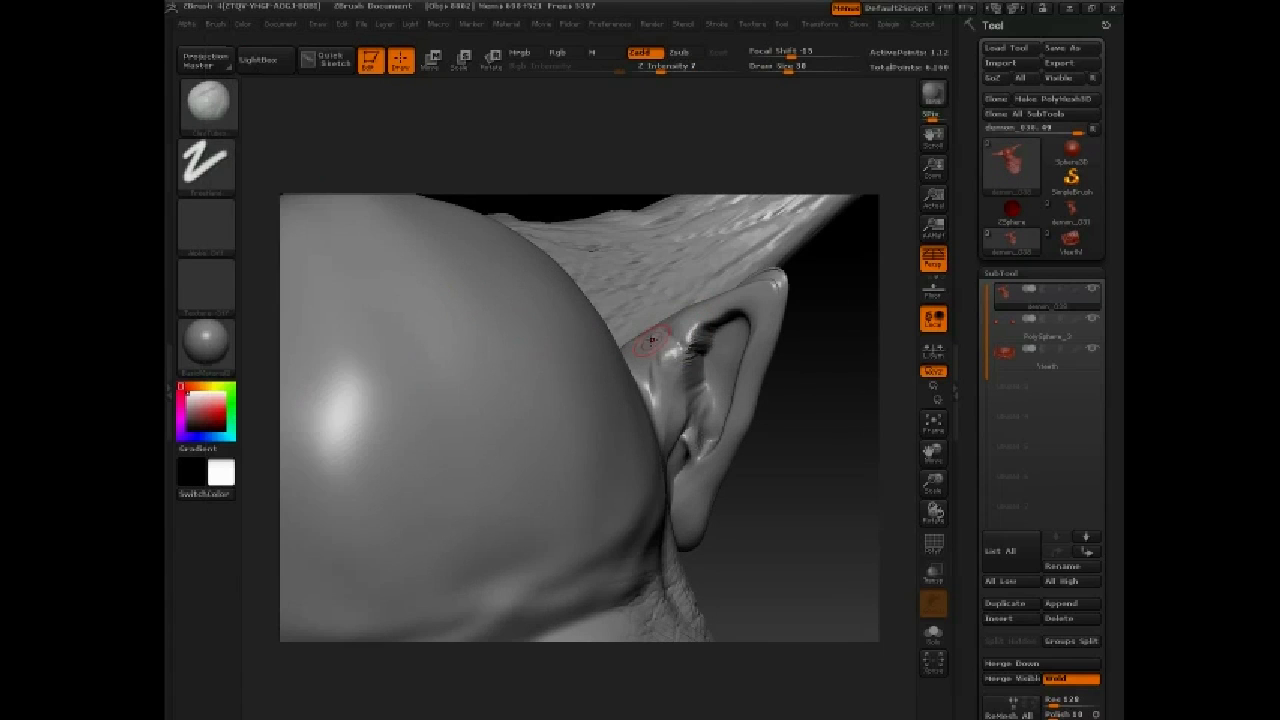
key("space")
left_click_drag(713, 362, 718, 402)
key("space")
mouse_move(690, 430)
left_mouse_down()
mouse_move(702, 430)
mouse_move(686, 452)
mouse_move(707, 429)
left_mouse_up()
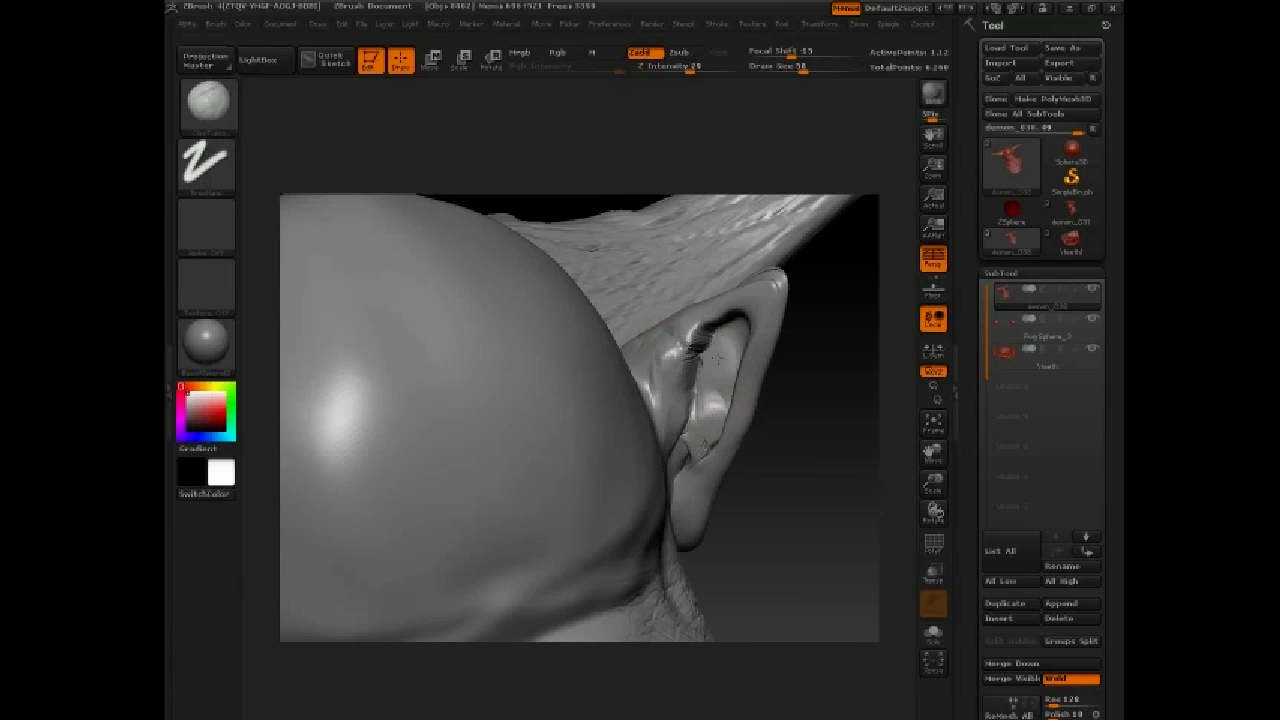
left_click_drag(706, 362, 695, 365)
left_click_drag(738, 322, 714, 404)
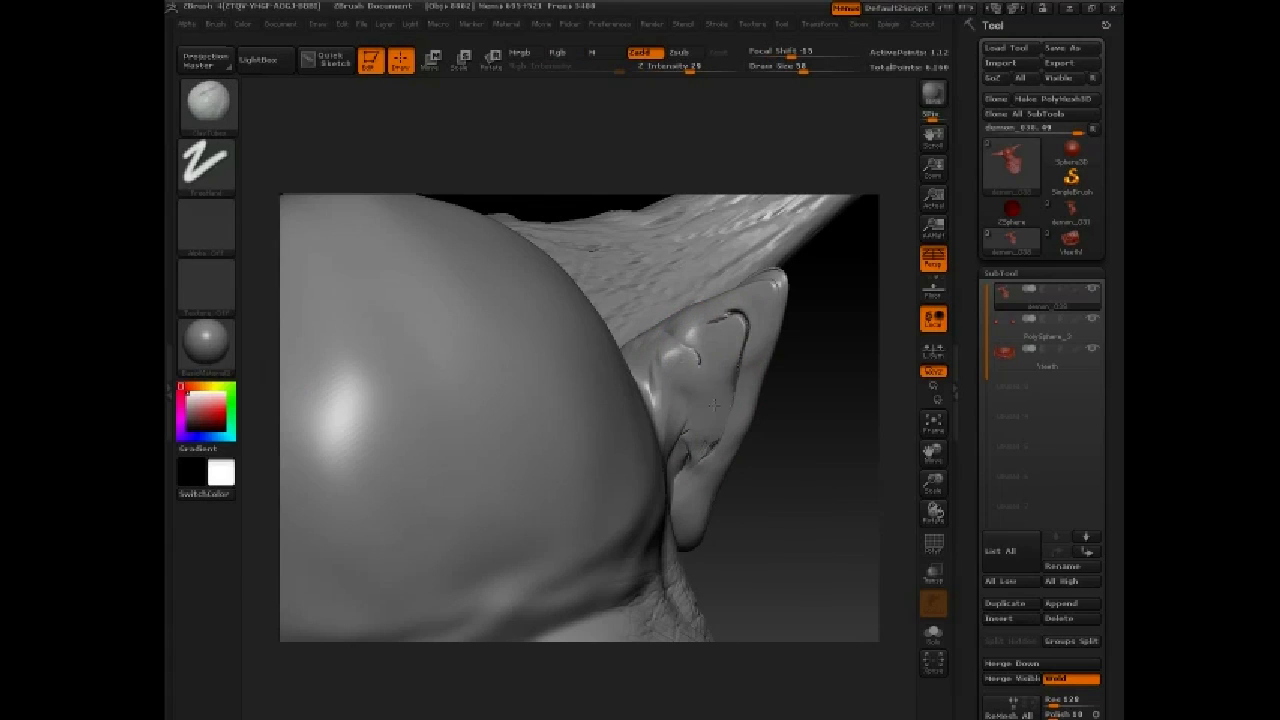
Isolate the ear polygroup, mask it, show the whole bust again and invert the mask so only the ears stay editable
mouse_move(752, 450)
left_mouse_down()
mouse_move(517, 434)
mouse_move(454, 463)
mouse_move(438, 453)
mouse_move(456, 430)
mouse_move(462, 440)
mouse_move(505, 423)
mouse_move(713, 409)
left_mouse_up()
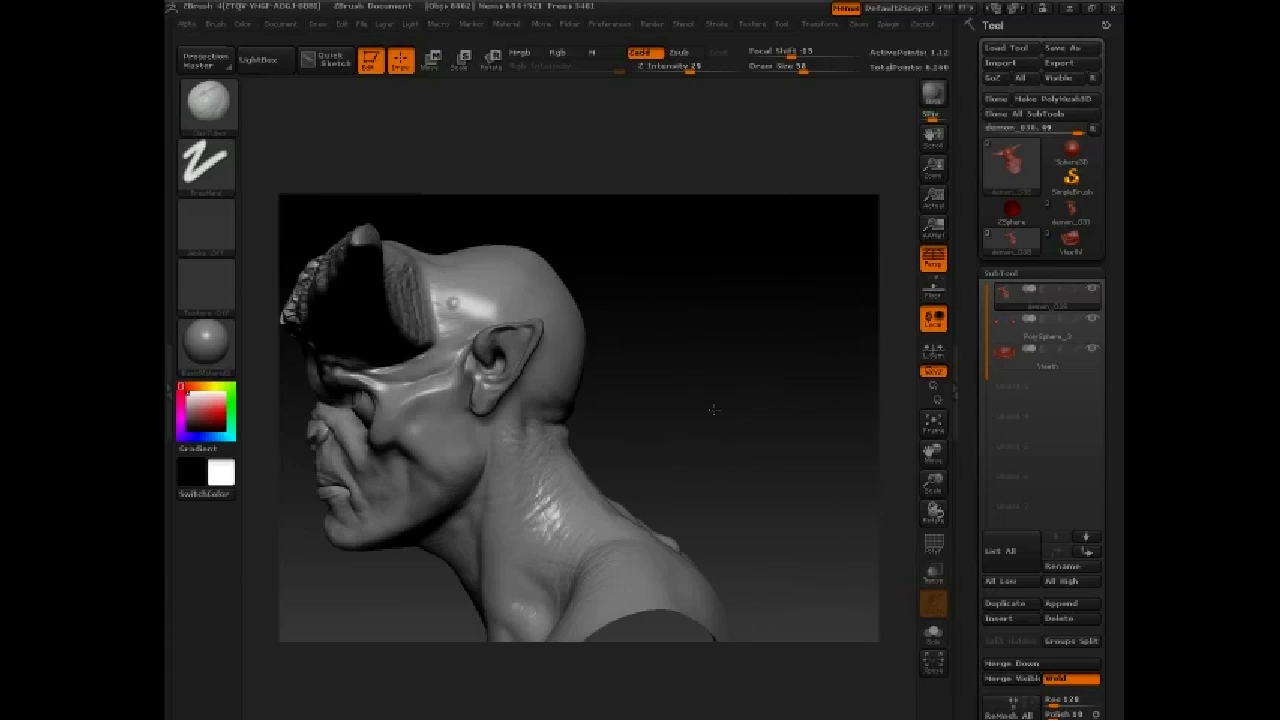
left_click(512, 358, "ctrl+shift")
left_click(660, 305, "ctrl")
left_click(668, 302, "ctrl+shift")
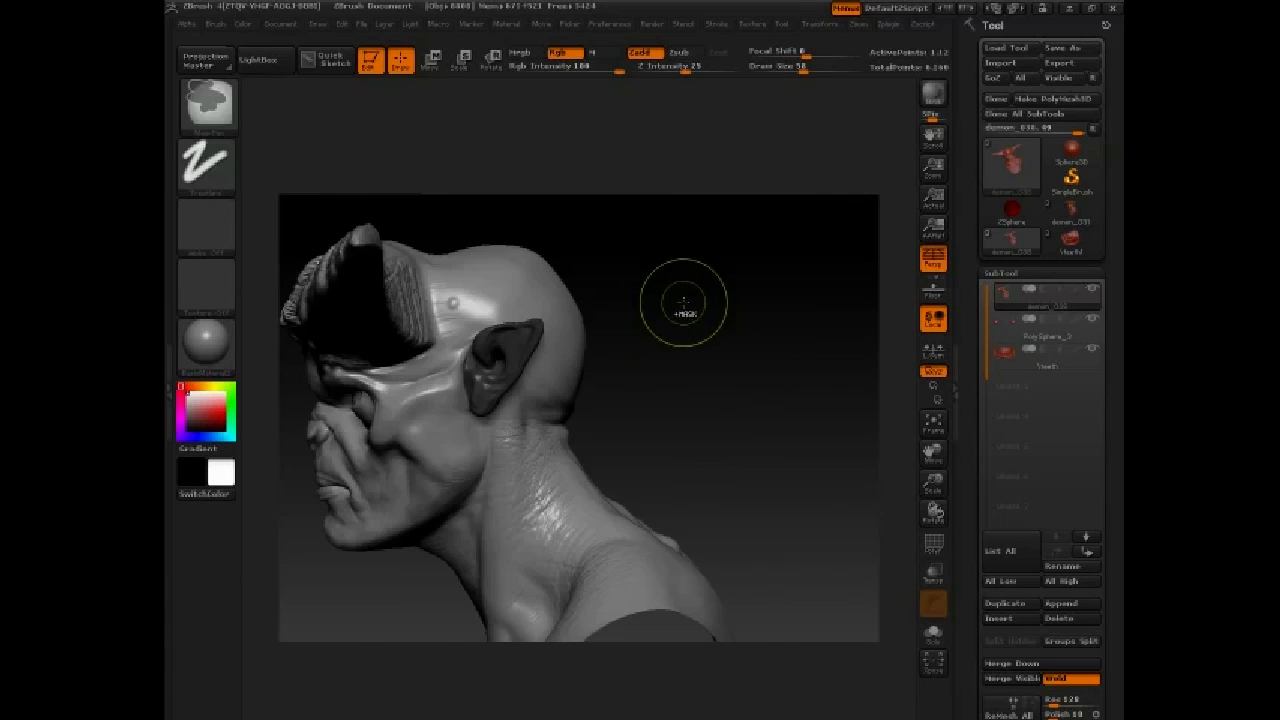
left_click(684, 313, "ctrl")
Drop two subdivision levels with the mask edge softened, and scale the ears down using the Transpose line
key("shift+d")
key("shift+d")
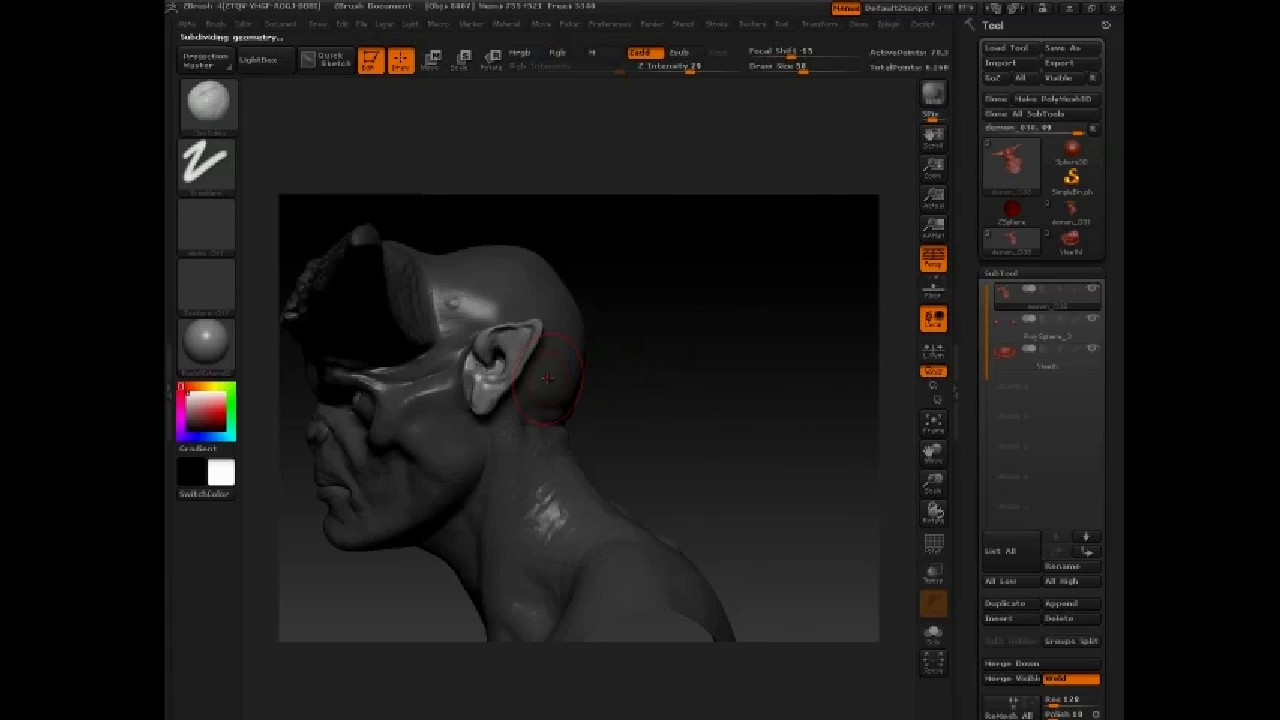
left_click(549, 385, "ctrl")
key("e")
left_click_drag(475, 367, 548, 315)
mouse_move(595, 238)
left_mouse_down()
mouse_move(651, 231)
mouse_move(629, 349)
mouse_move(694, 508)
mouse_move(600, 500)
left_mouse_up()
left_click_drag(436, 446, 554, 386)
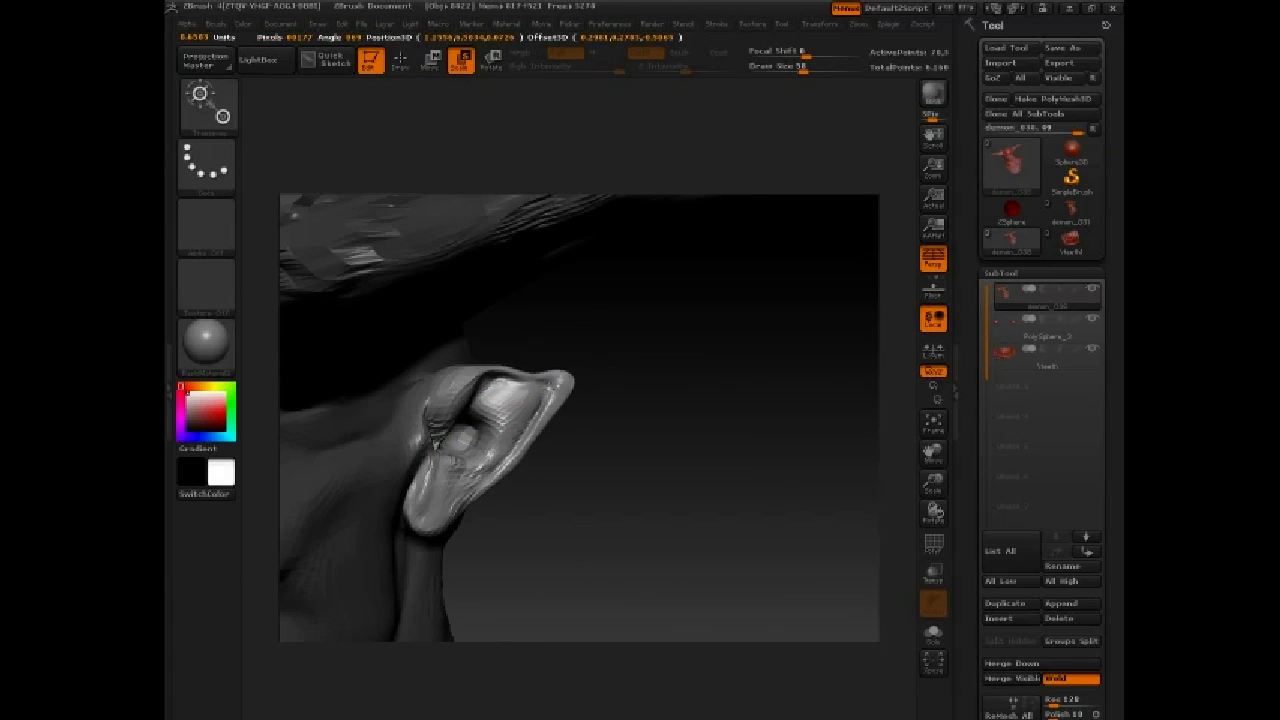
mouse_move(437, 443)
left_mouse_down()
mouse_move(446, 438)
mouse_move(423, 451)
mouse_move(440, 442)
left_mouse_up()
key("ctrl+z")
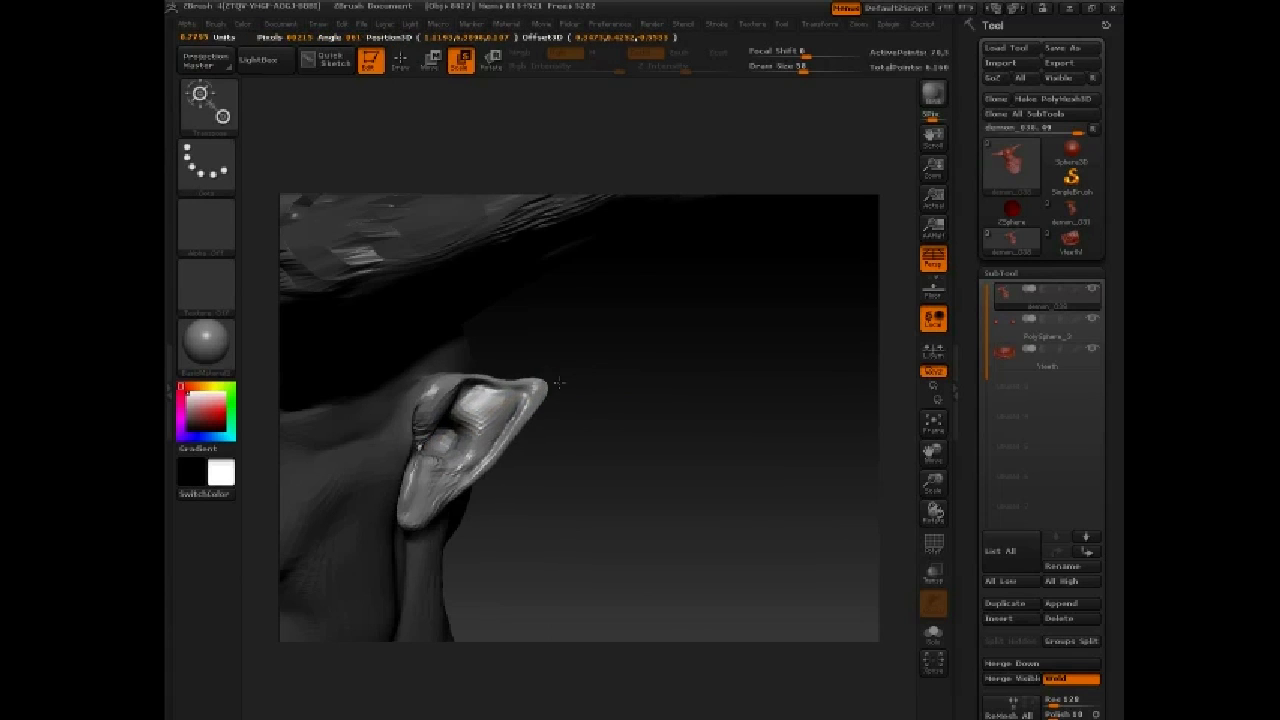
Clear the mask from the bust and return to draw mode
left_click_drag(690, 465, 545, 477)
left_click(300, 503, "ctrl")
mouse_move(300, 503)
left_mouse_down()
mouse_move(328, 492)
mouse_move(468, 302)
mouse_move(616, 285)
mouse_move(706, 446)
mouse_move(829, 444)
left_mouse_up()
key("q")
mouse_move(735, 445)
left_mouse_down()
mouse_move(800, 423)
mouse_move(690, 385)
mouse_move(704, 385)
mouse_move(694, 360)
mouse_move(705, 480)
left_mouse_up()
Adjust the resized ear and its lobe with the Move brush, checking the shape from above and in profile
key("b")
key("m")
key("v")
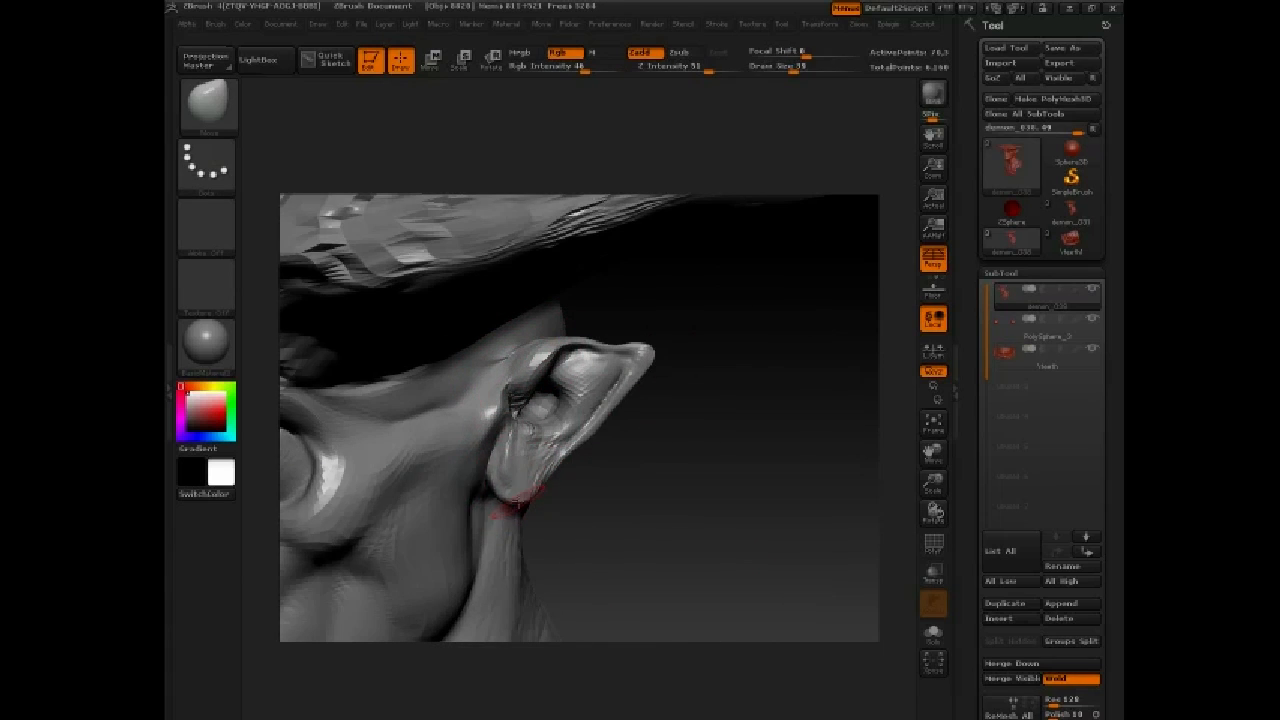
left_click_drag(560, 500, 545, 400, "alt")
left_click_drag(660, 455, 740, 520)
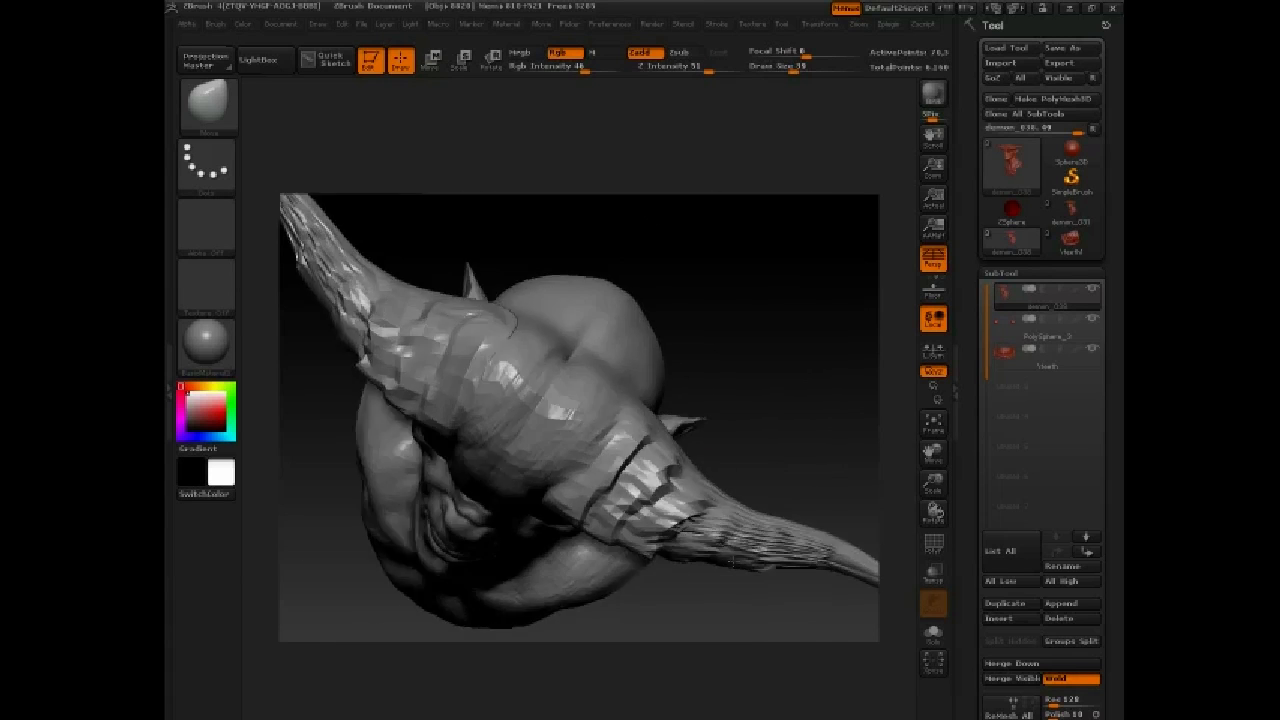
left_click_drag(735, 391, 729, 576, "alt")
mouse_move(612, 448)
left_mouse_down("shift")
mouse_move(632, 412)
mouse_move(626, 472)
left_mouse_up("shift")
left_click_drag(480, 680, 470, 560, "alt")
left_click_drag(360, 475, 411, 471)
Set the Standard brush to draw size 14 and examine the ear, eye area and face from several angles
key("b")
key("s")
key("t")
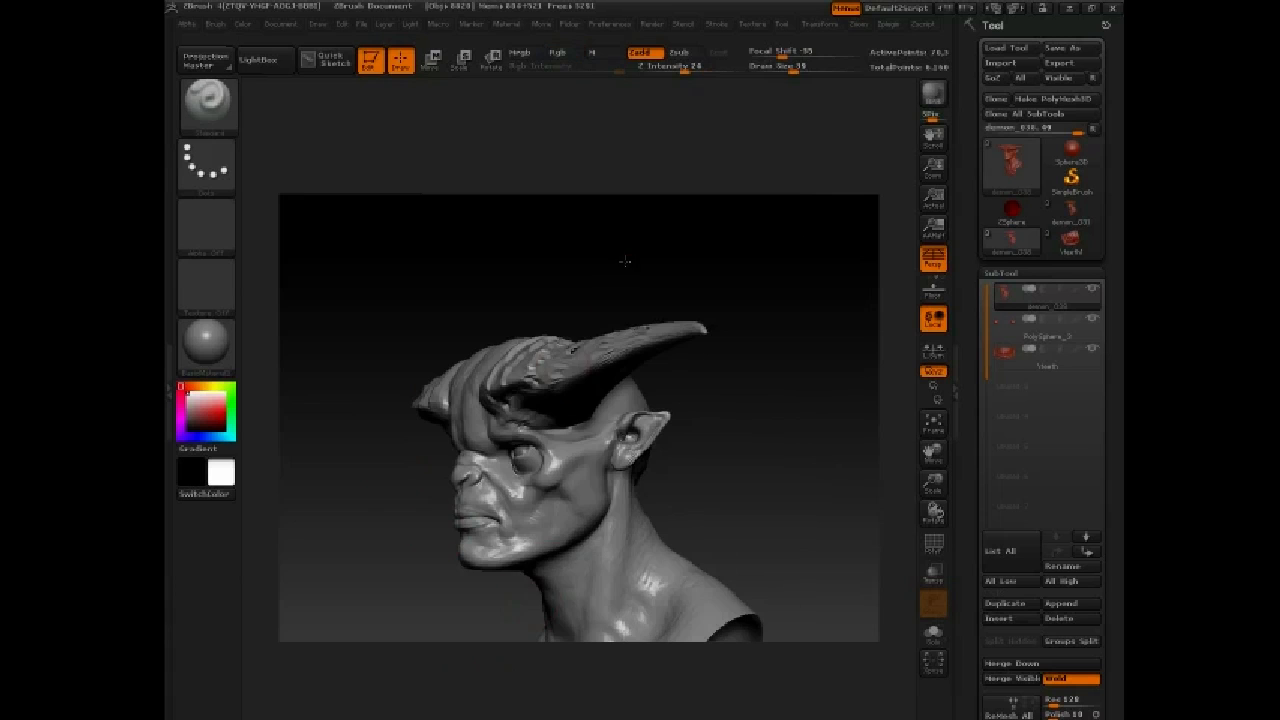
left_click_drag(626, 260, 622, 400, "alt")
key("space")
left_click(461, 526)
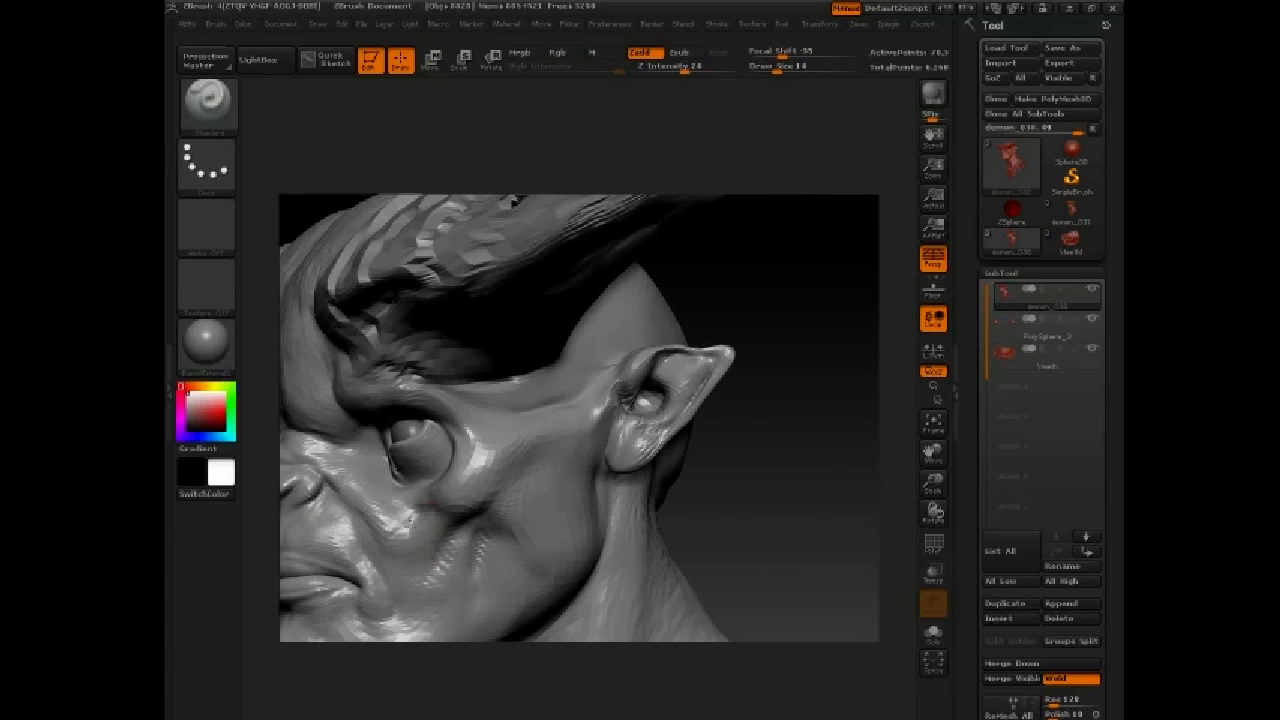
mouse_move(374, 696)
left_mouse_down()
mouse_move(540, 684)
mouse_move(415, 690)
left_mouse_up()
left_click_drag(318, 566, 500, 580)
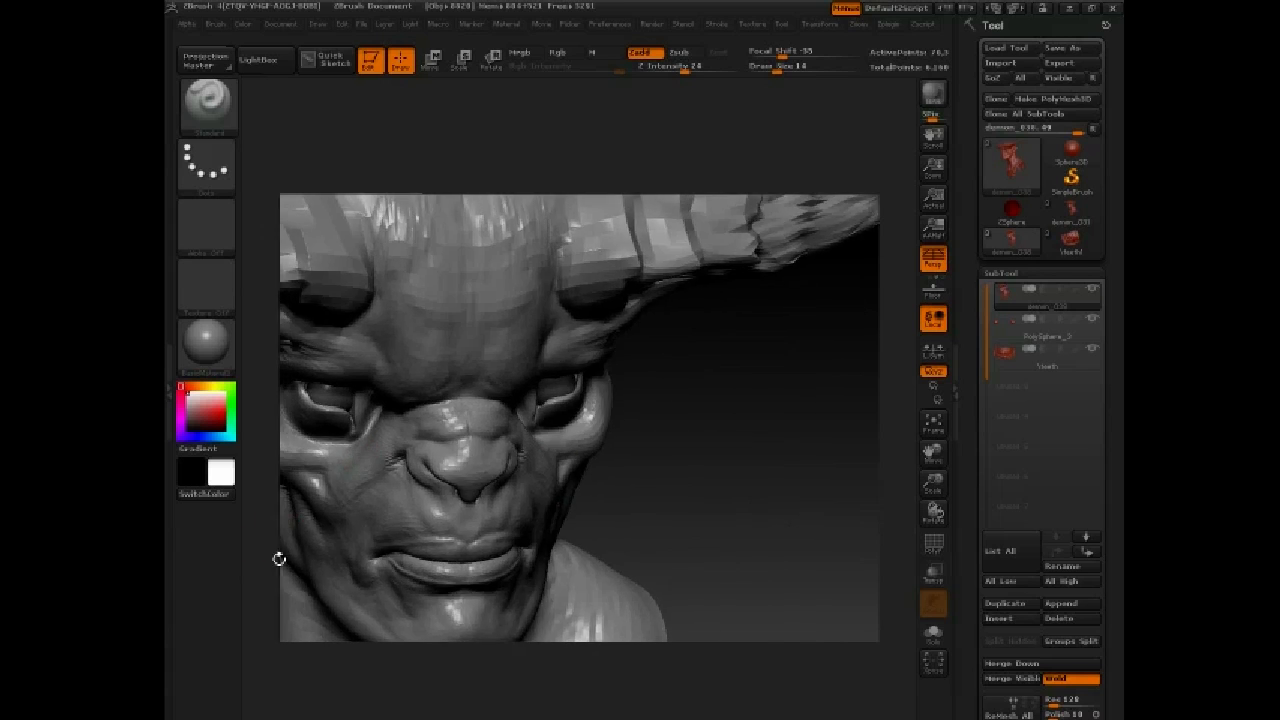
left_click_drag(277, 557, 505, 618, "alt")
key("f")
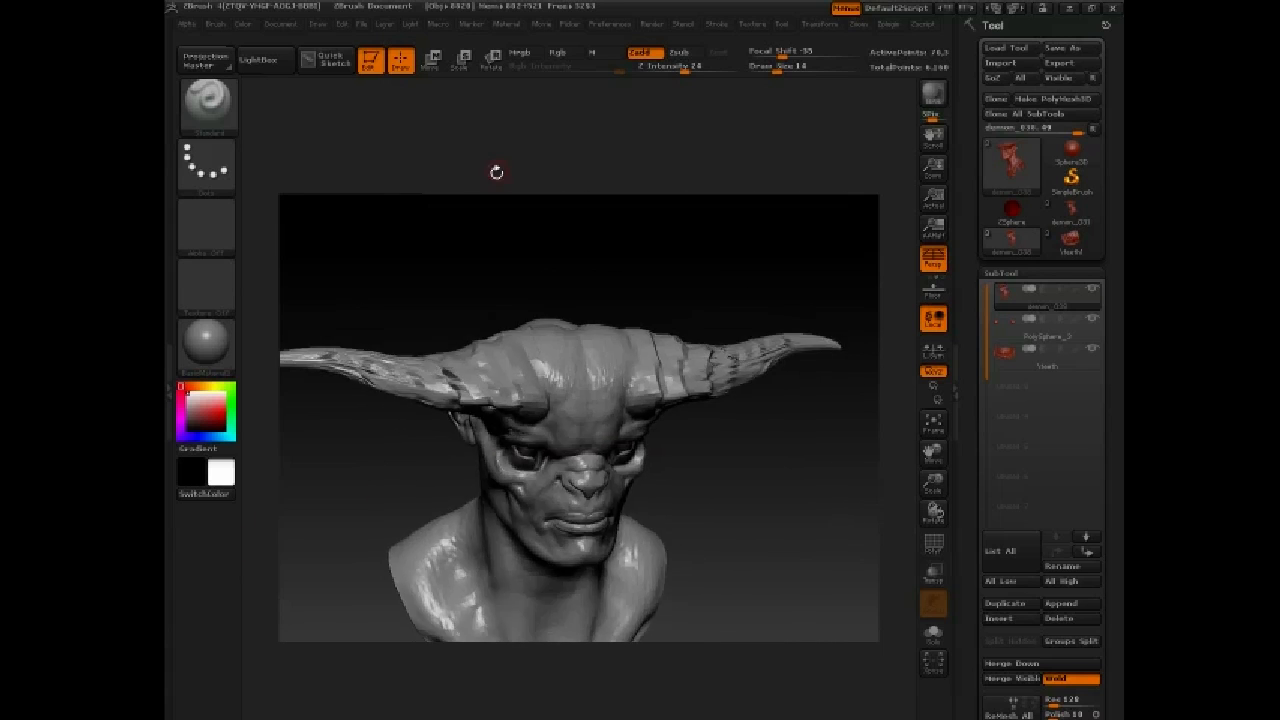
Turn the bust to a front view and save the tool as demon_039
left_click_drag(496, 172, 852, 178)
left_click(1081, 48)
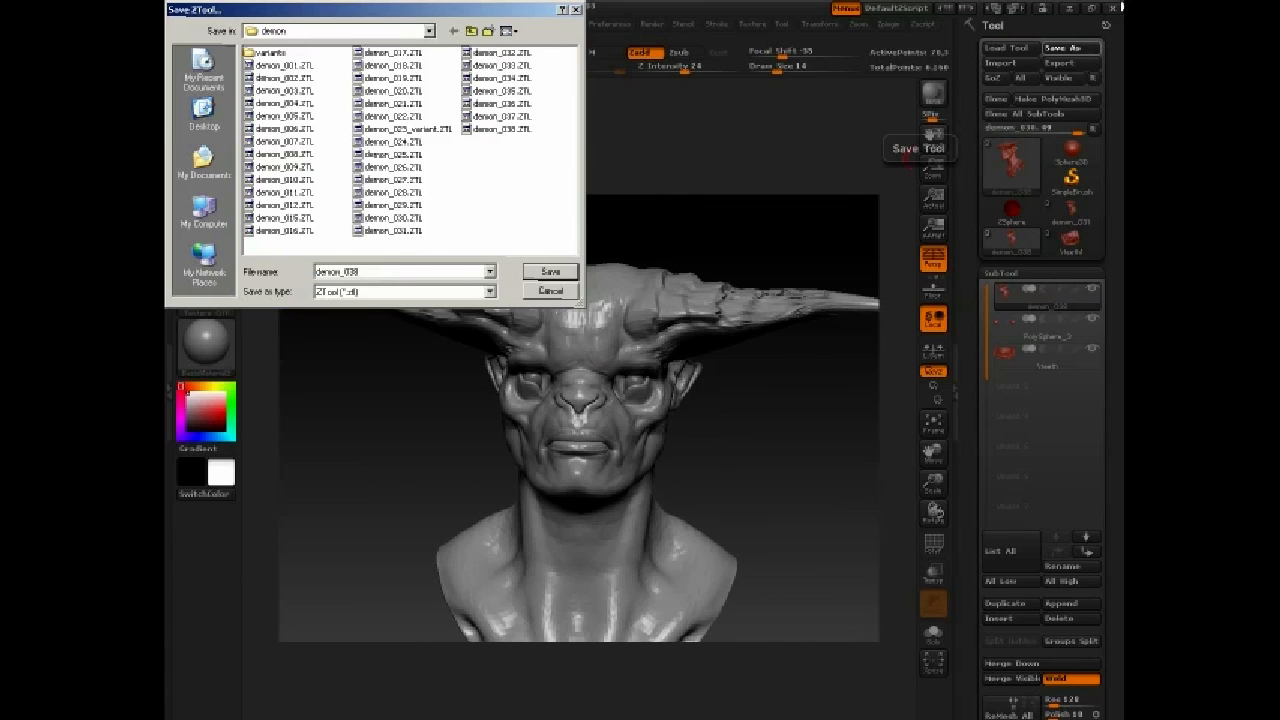
key("Return")
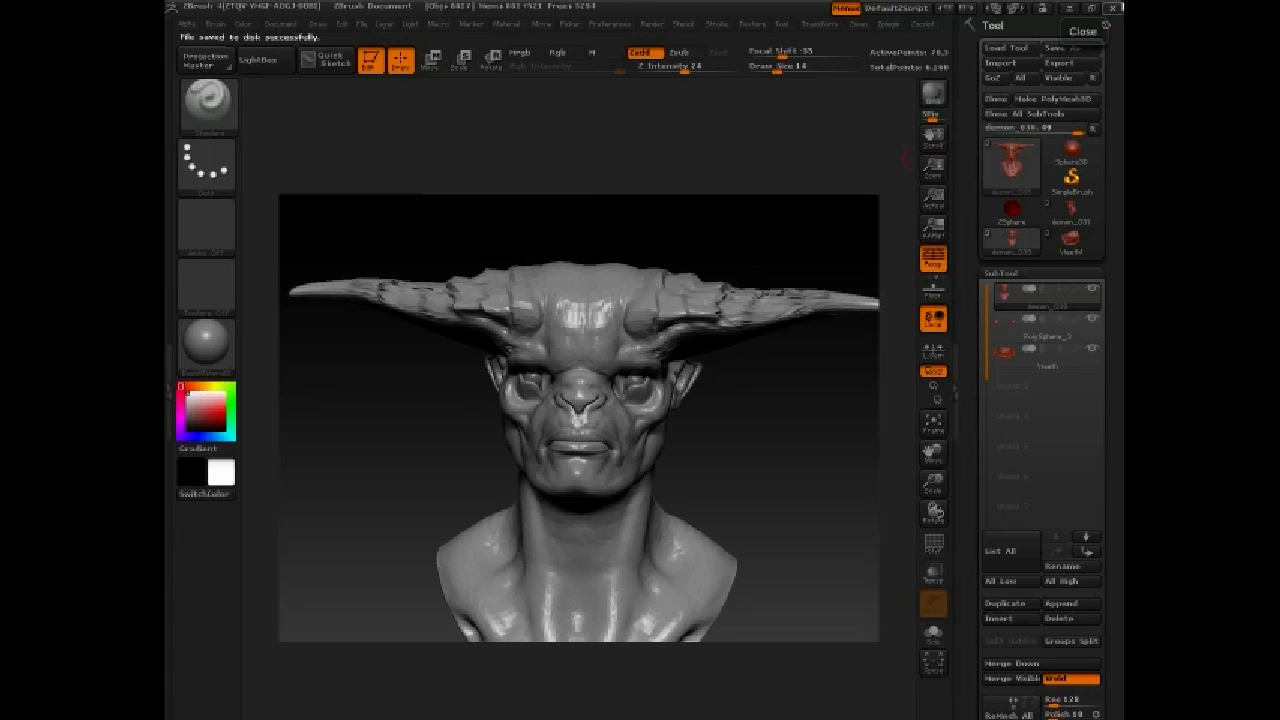
Paint a mask along the ear's upper rim at draw size 42 and invert it so only the rim is editable
left_click_drag(330, 520, 420, 530)
left_click_drag(400, 480, 430, 580, "alt")
left_click_drag(400, 540, 400, 600)
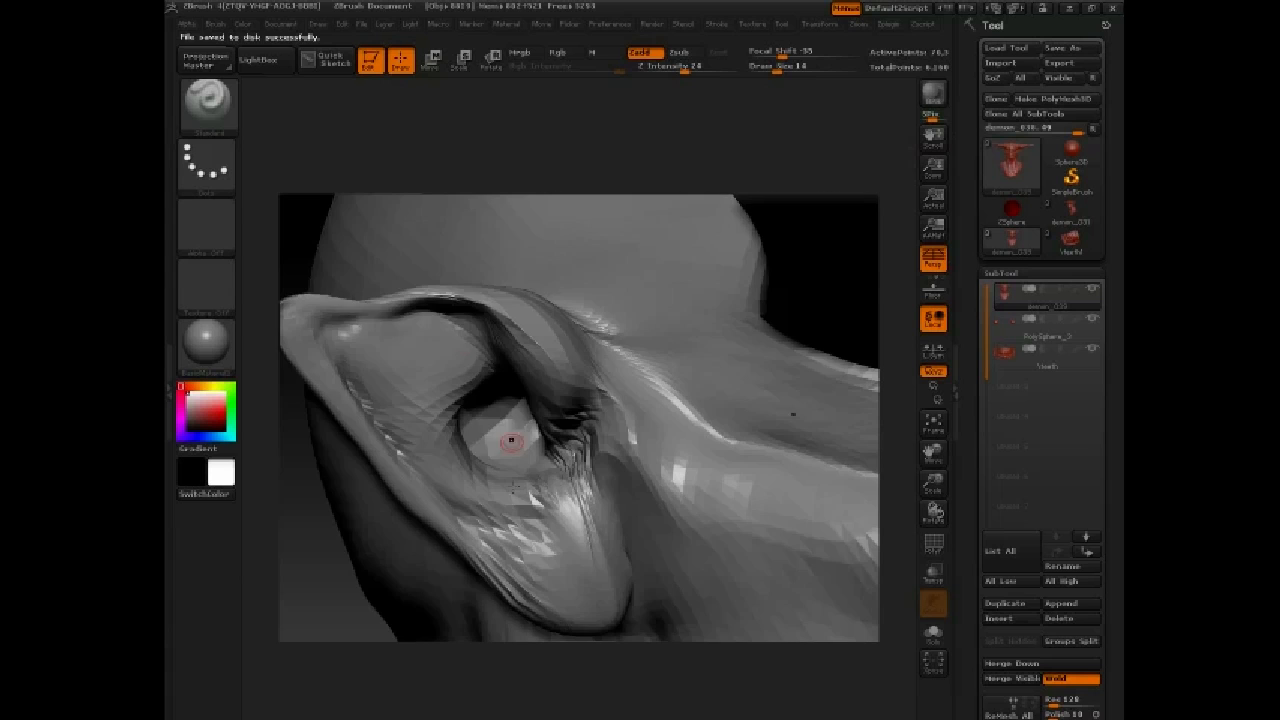
key("space")
mouse_move(398, 304)
left_mouse_down()
mouse_move(422, 301)
mouse_move(403, 324)
left_mouse_up()
mouse_move(532, 333)
left_mouse_down("ctrl")
mouse_move(402, 302)
mouse_move(314, 303)
left_mouse_up("ctrl")
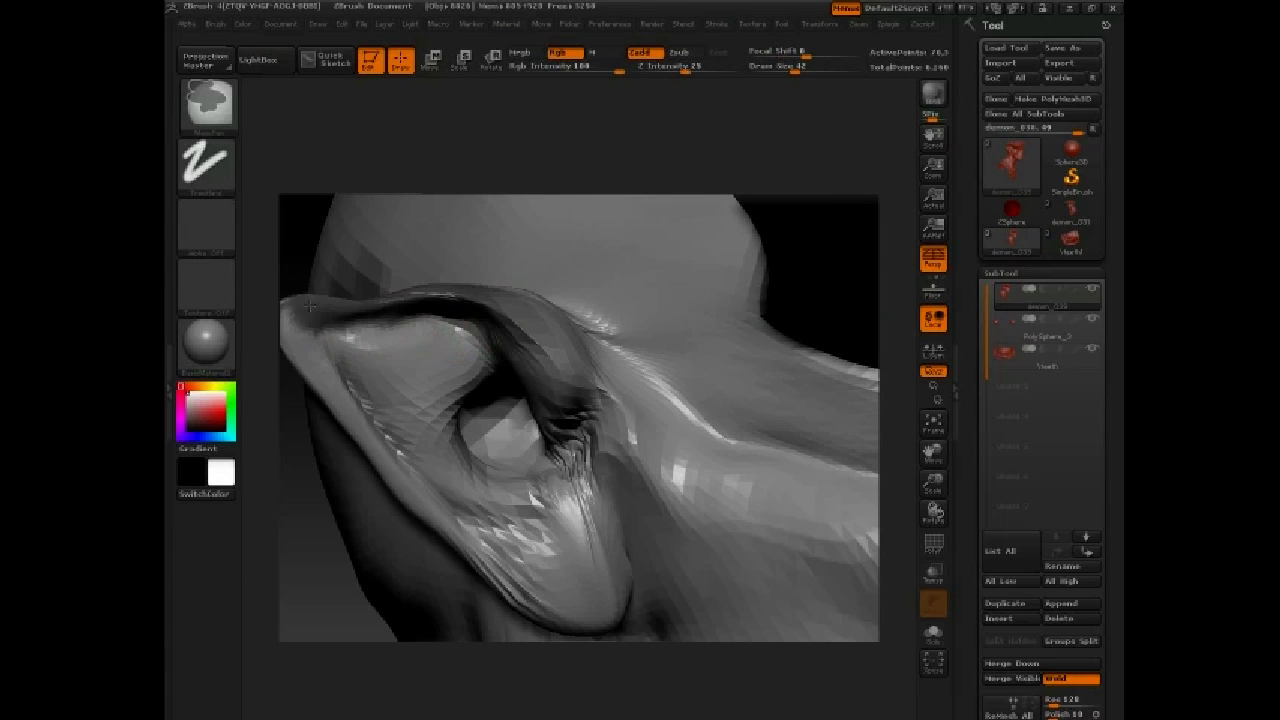
left_click(287, 440, "ctrl")
Thicken the ear's unmasked upper rim with the Inflate brush, smooth it, and clear the mask
key("b")
key("i")
key("n")
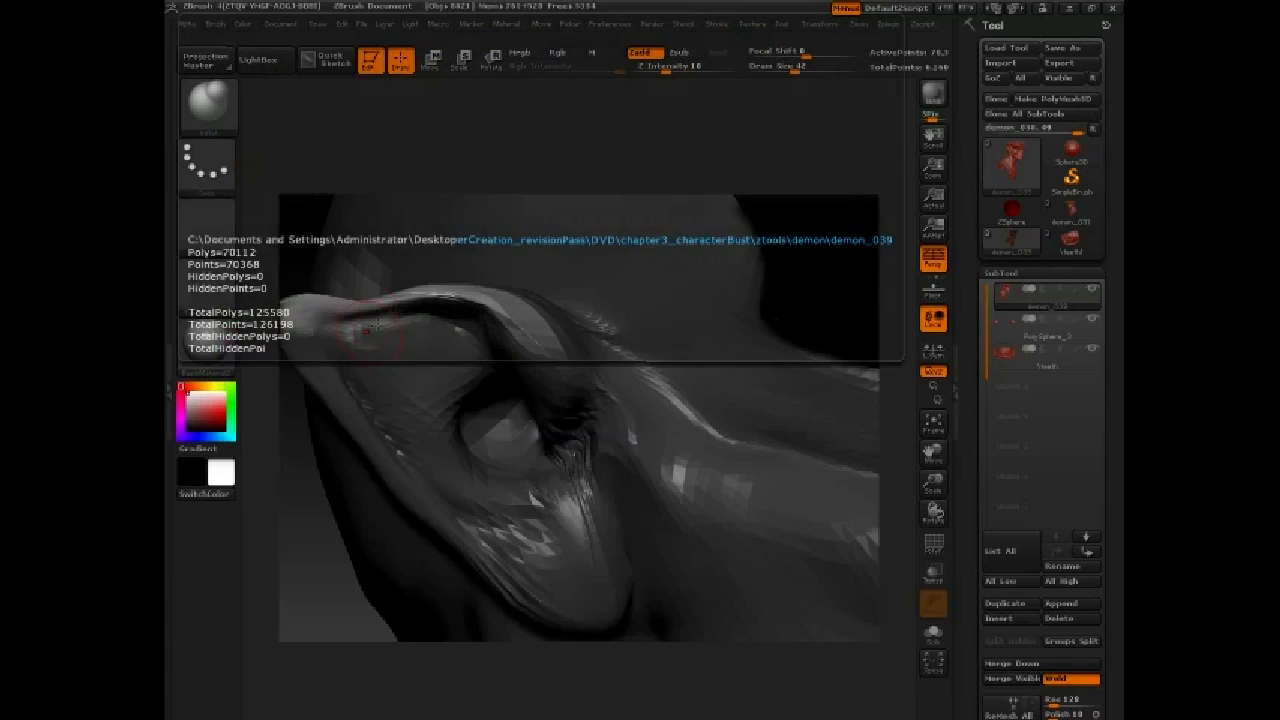
left_click_drag(302, 466, 429, 466, "alt")
left_click(217, 25)
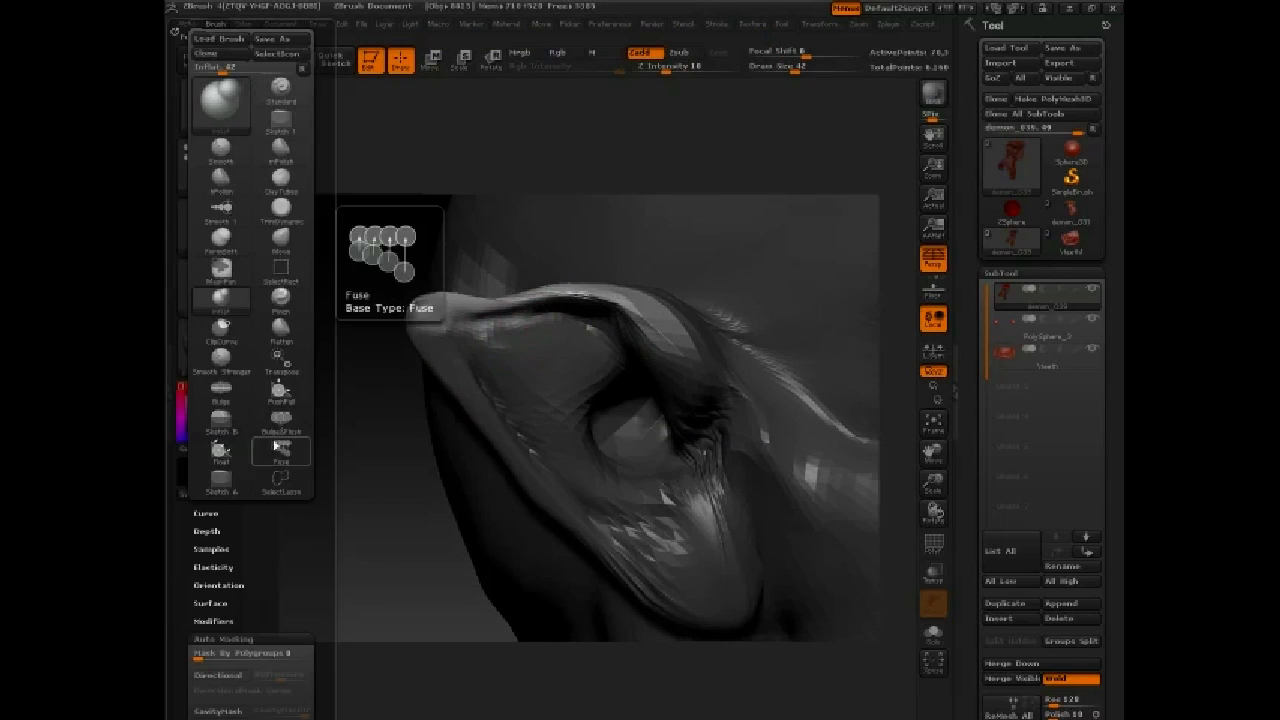
mouse_move(278, 640)
left_mouse_down()
mouse_move(278, 414)
mouse_move(350, 508)
mouse_move(360, 548)
left_mouse_up()
left_click_drag(520, 286, 434, 310)
mouse_move(450, 300)
left_mouse_down("shift")
mouse_move(500, 290)
mouse_move(440, 304)
mouse_move(598, 290)
mouse_move(506, 284)
left_mouse_up("shift")
mouse_move(372, 396)
left_mouse_down()
mouse_move(366, 306)
mouse_move(295, 309)
mouse_move(292, 330)
left_mouse_up()
left_click_drag(406, 537, 424, 520)
Shape the ear's thickened upper rim with an enlarged Move brush
key("b")
key("m")
key("v")
key("space")
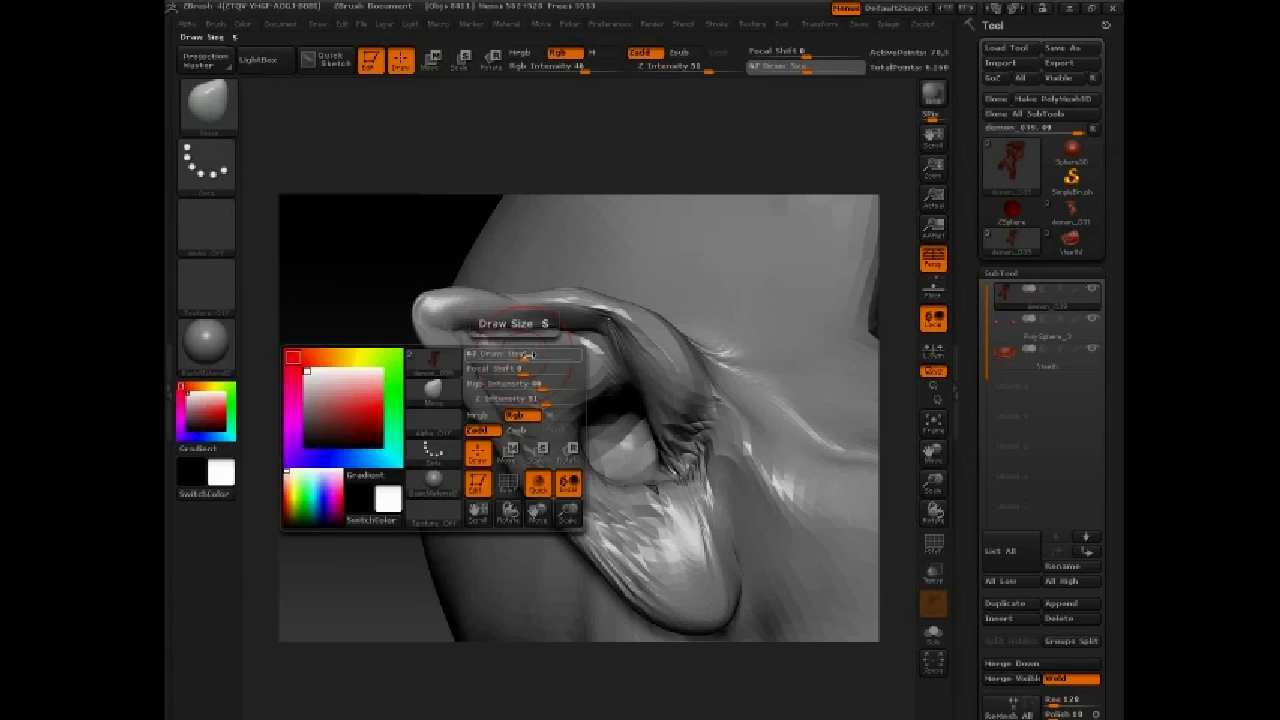
left_click(538, 355)
mouse_move(513, 356)
left_mouse_down()
mouse_move(518, 344)
mouse_move(582, 344)
mouse_move(624, 362)
mouse_move(594, 380)
mouse_move(596, 342)
left_mouse_up()
Switch to the Standard brush and smooth the ear's inner surface from the upper rim down toward the lobe
key("b")
key("s")
key("t")
left_click_drag(410, 478, 440, 436)
mouse_move(545, 335)
left_mouse_down("shift")
mouse_move(577, 332)
mouse_move(530, 384)
mouse_move(503, 372)
mouse_move(598, 512)
left_mouse_up("shift")
Define the fold running from the ear canal down into the earlobe with small Standard brush strokes
key("space")
mouse_move(458, 560)
left_mouse_down("alt")
mouse_move(411, 389)
mouse_move(507, 463)
left_mouse_up("alt")
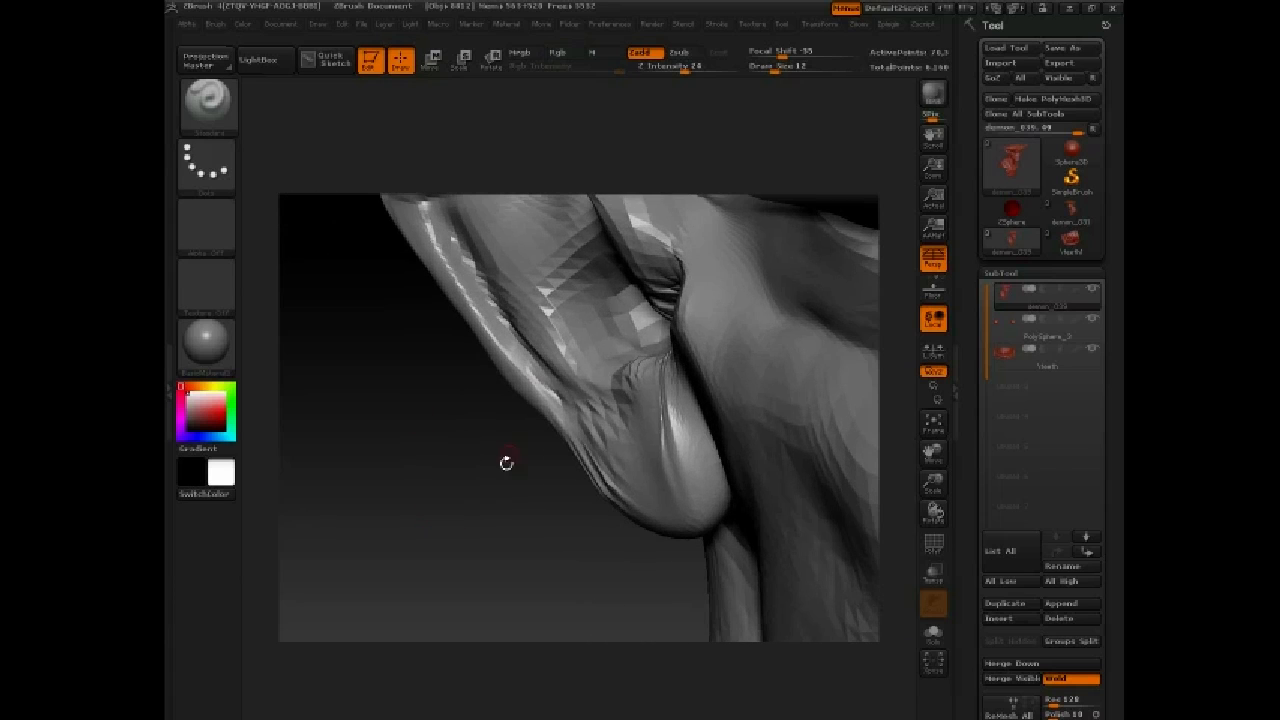
key("space")
left_click_drag(606, 394, 633, 393)
mouse_move(628, 385)
left_mouse_down()
mouse_move(615, 427)
mouse_move(677, 451)
mouse_move(681, 478)
mouse_move(646, 483)
mouse_move(677, 462)
mouse_move(624, 434)
mouse_move(626, 468)
mouse_move(691, 496)
left_mouse_up()
Work over the ear's inner hollow with the Clay Tubes brush at draw size 80
key("space")
key("b")
key("c")
key("t")
left_click_drag(536, 557, 546, 587, "alt")
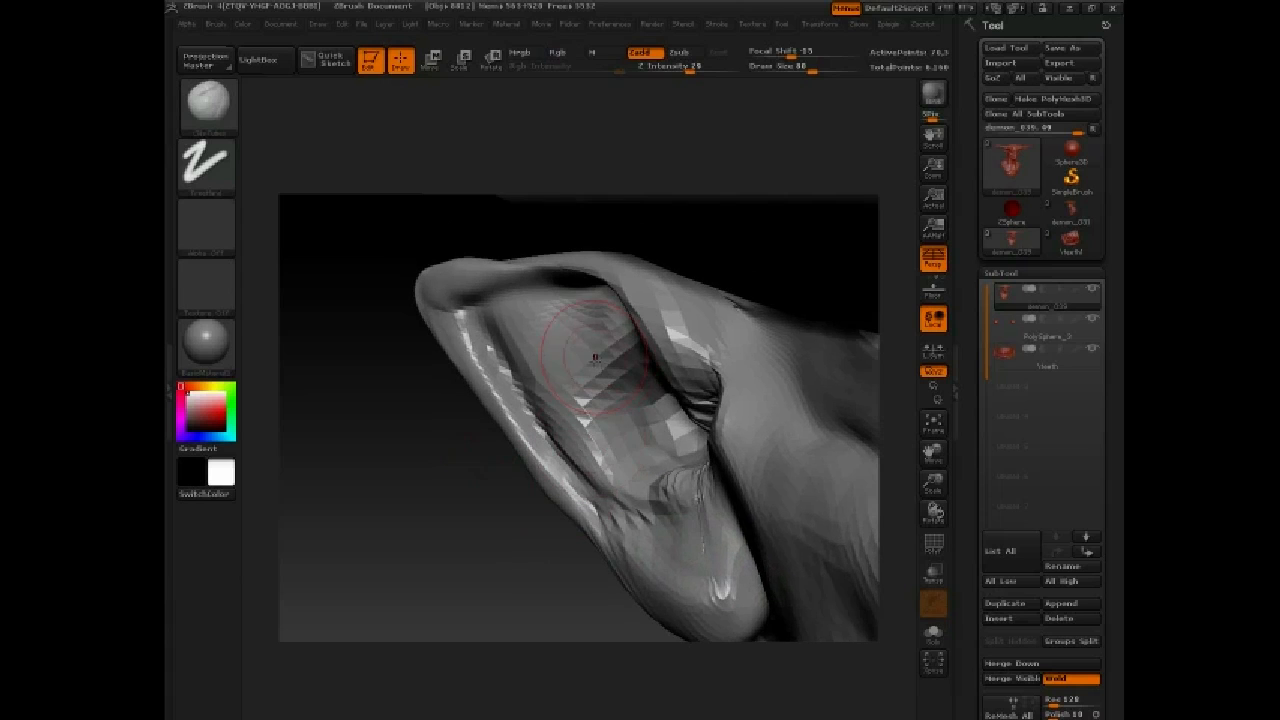
Refine the forehead, the skin beside the nose and the nose using Clay Tubes with a soft round alpha, at draw sizes 47 and 24
mouse_move(510, 512)
left_mouse_down()
mouse_move(492, 531)
mouse_move(445, 342)
mouse_move(404, 385)
mouse_move(393, 468)
mouse_move(380, 423)
mouse_move(391, 486)
mouse_move(461, 524)
left_mouse_up()
key("space")
left_click_drag(721, 540, 709, 539)
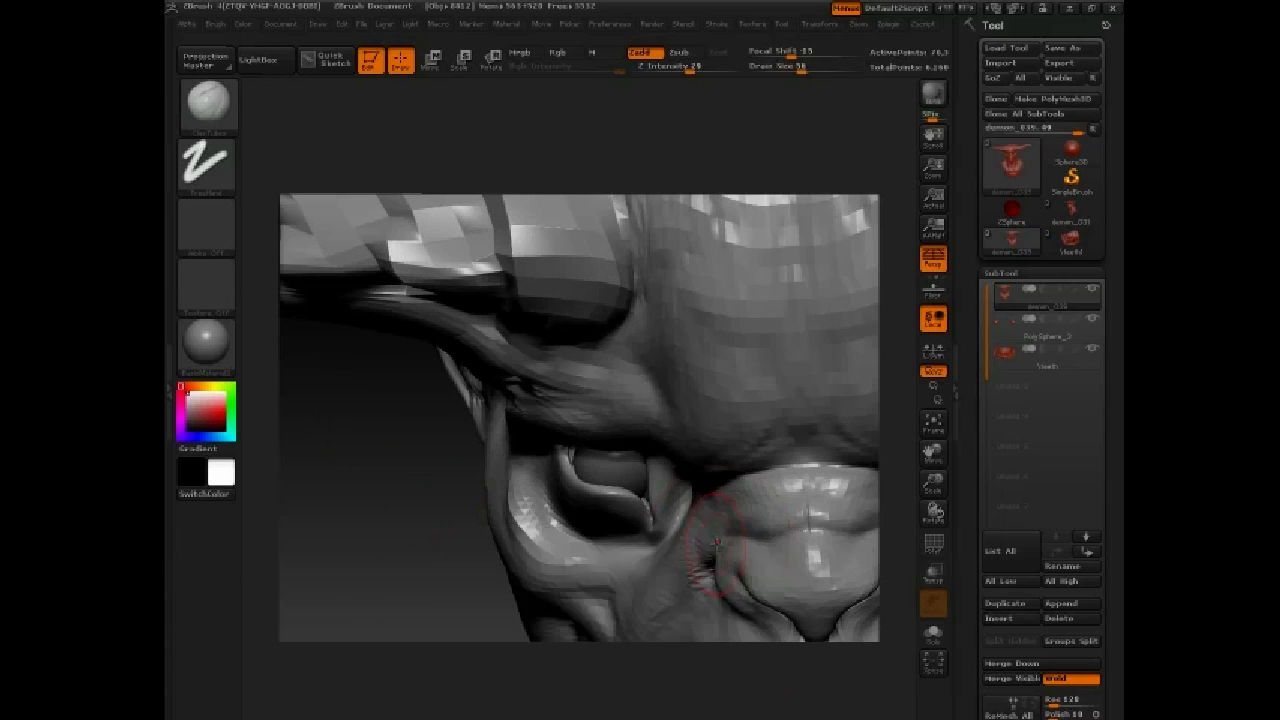
key("space")
left_click(636, 603)
left_click(663, 543)
key("space")
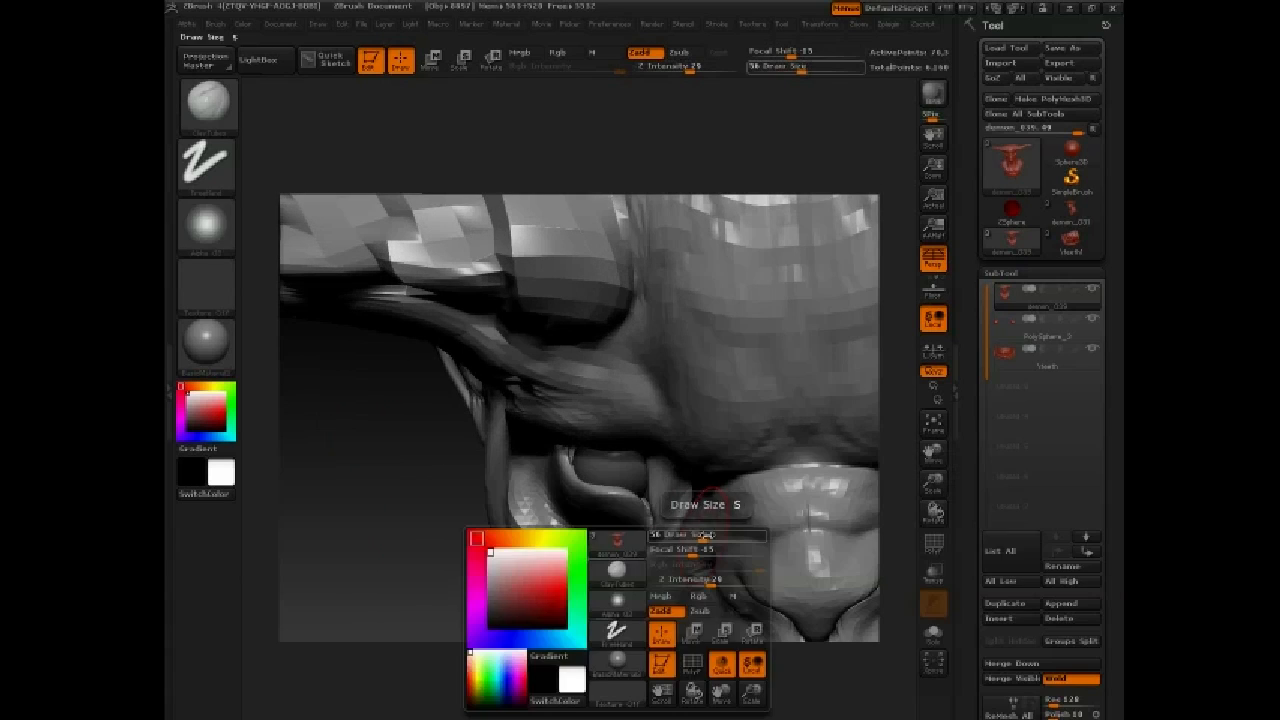
left_click(705, 540)
left_click(634, 602)
left_click(568, 549)
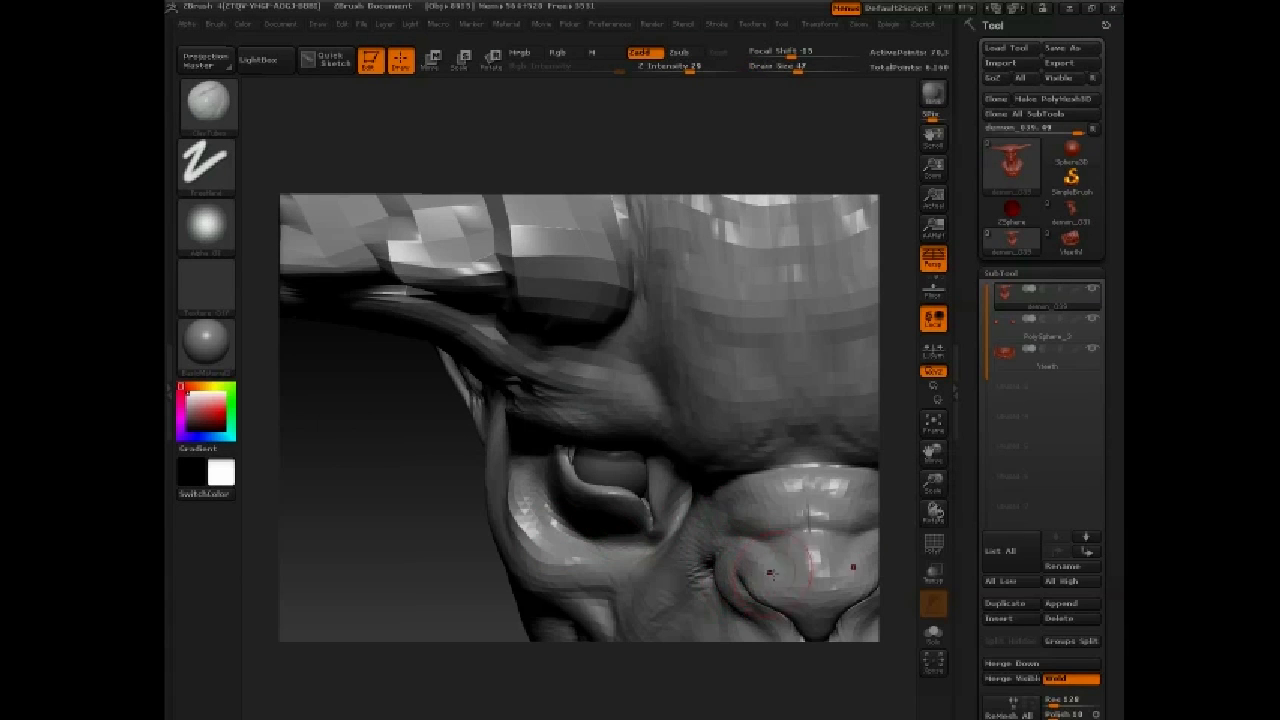
key("space")
left_click_drag(765, 539, 745, 540)
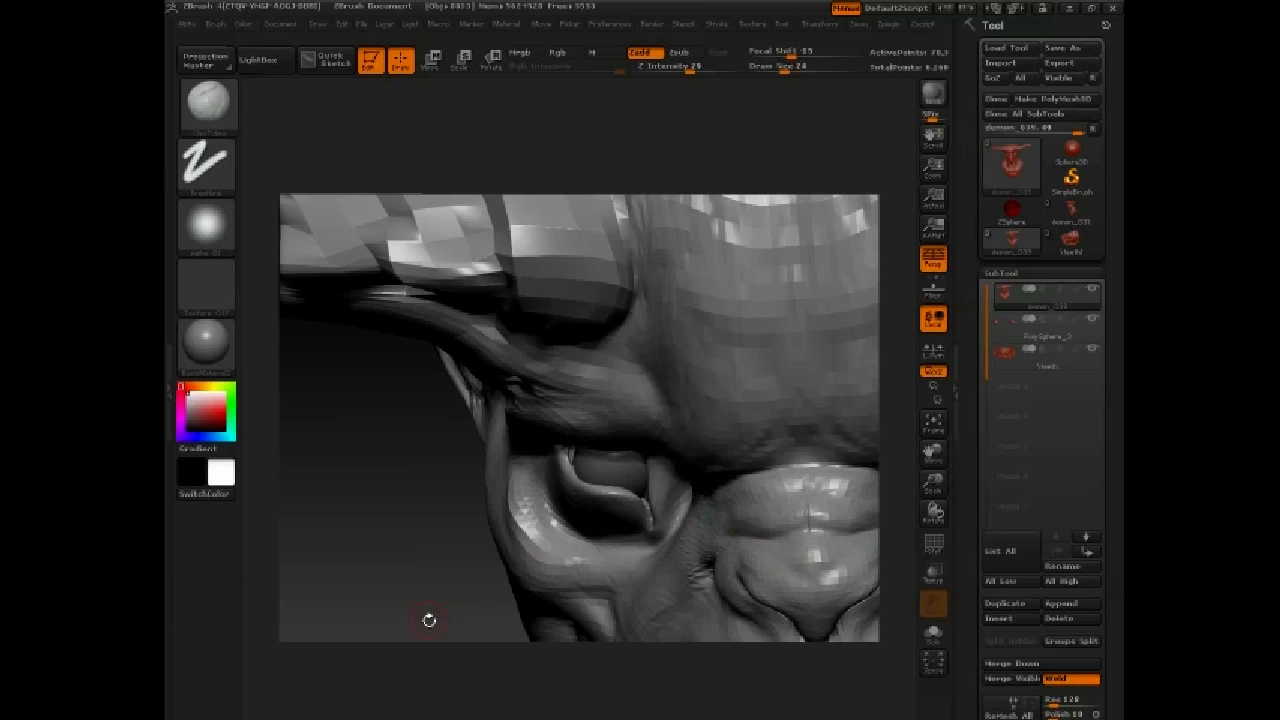
Save the demon bust tool as a new version named demon_040
left_click_drag(429, 620, 443, 474, "alt")
left_click_drag(489, 575, 354, 420, "alt")
left_click(1062, 48)
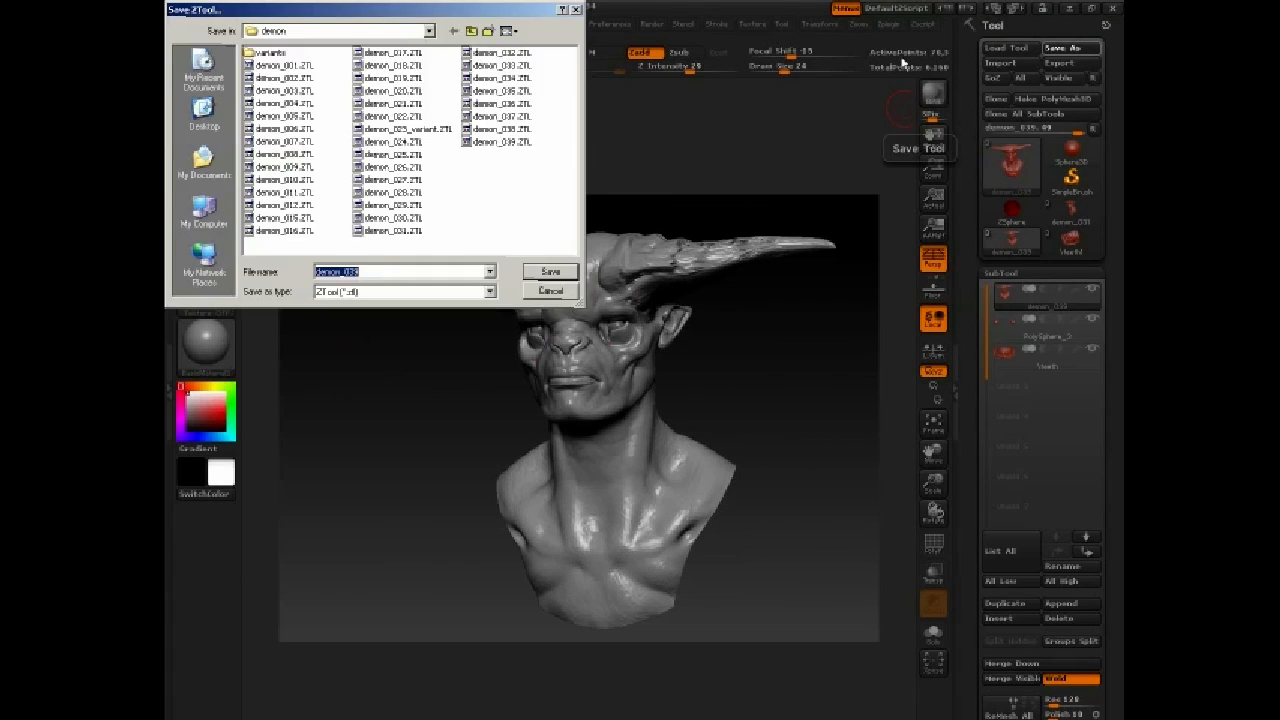
left_click_drag(347, 271, 362, 271)
type("40")
key("Return")
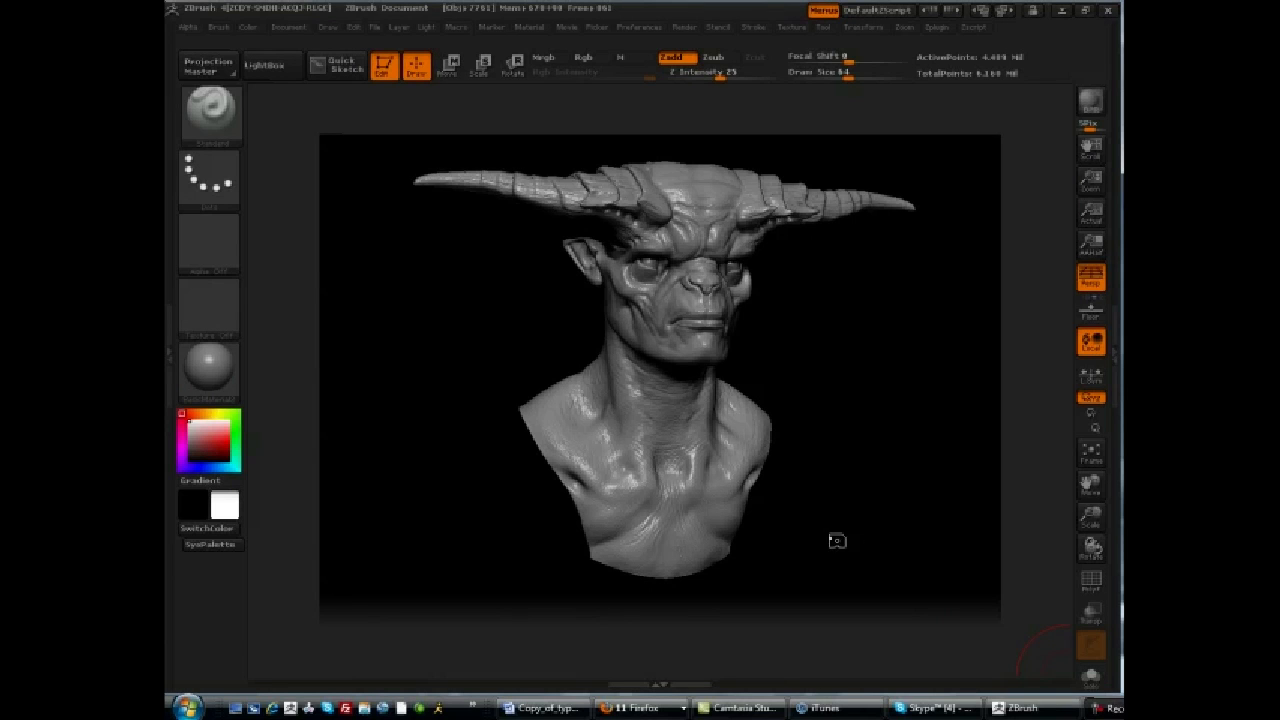
Examine the detailed demon bust from the front, both profiles and three-quarter angles, checking the face, ears, horns and neck
mouse_move(823, 534)
left_mouse_down()
mouse_move(836, 533)
mouse_move(802, 532)
left_mouse_up()
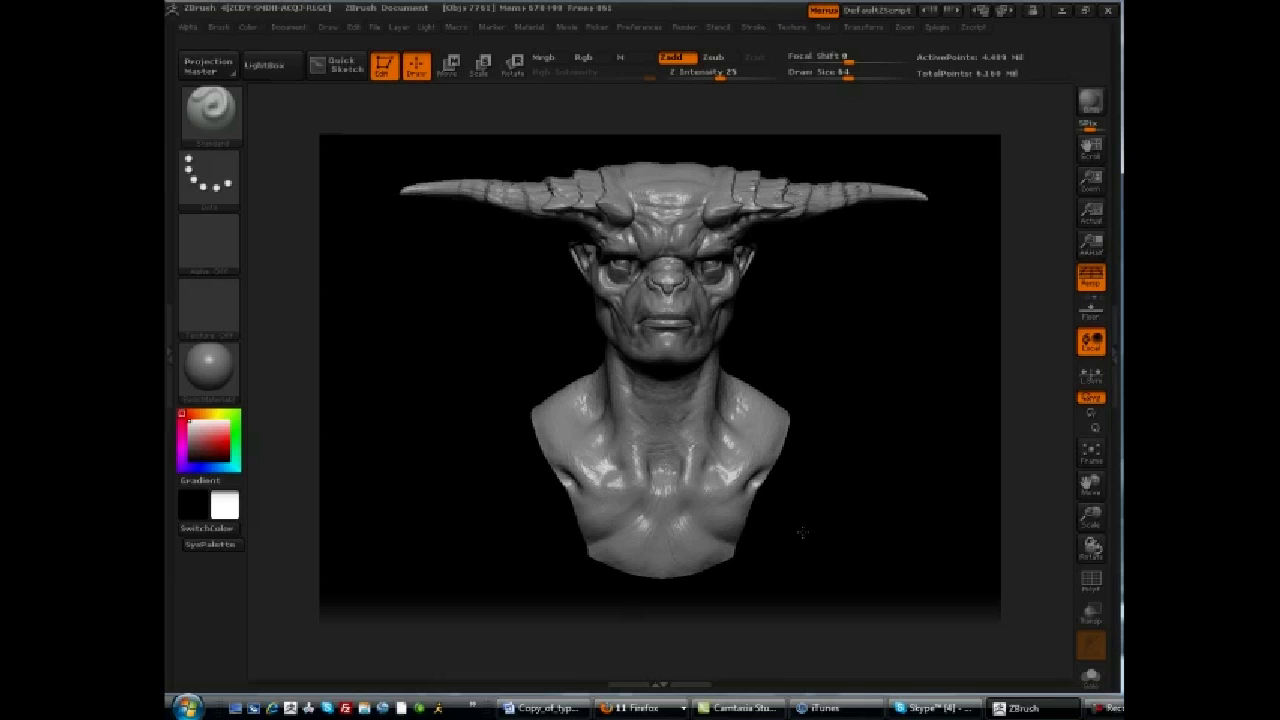
left_click_drag(802, 532, 808, 531)
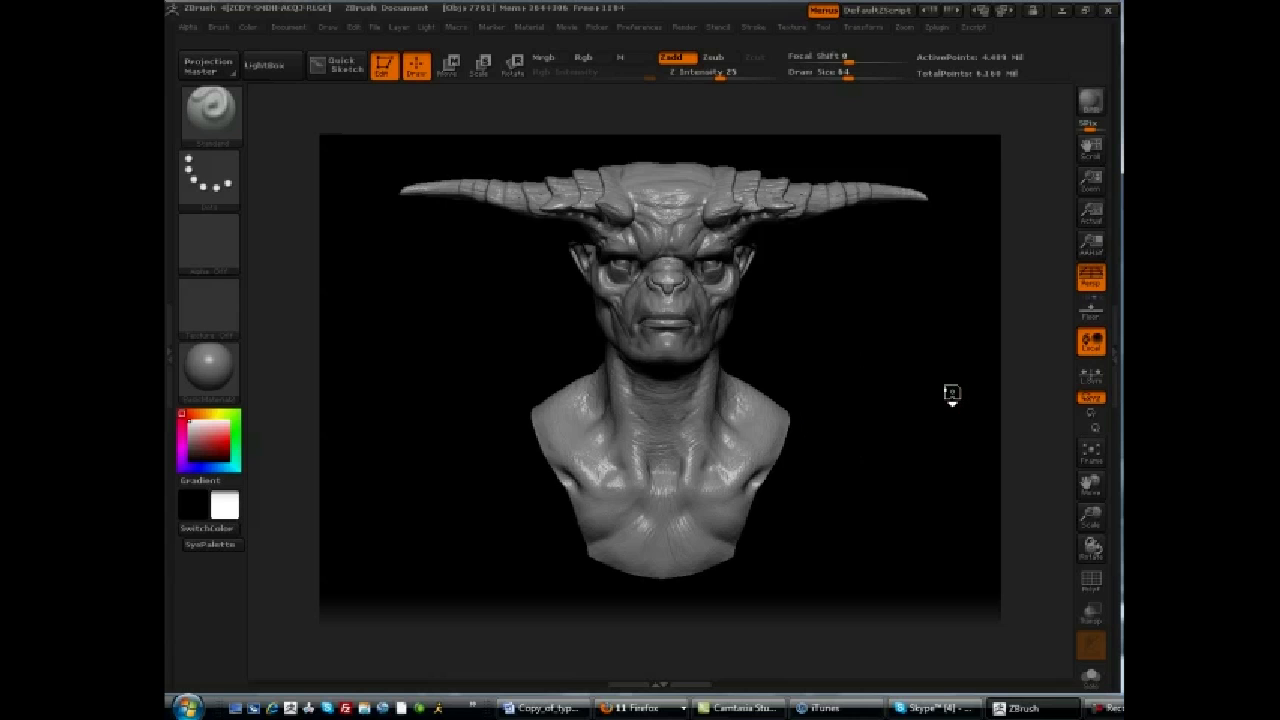
left_click_drag(857, 379, 571, 323)
left_click_drag(471, 323, 433, 405)
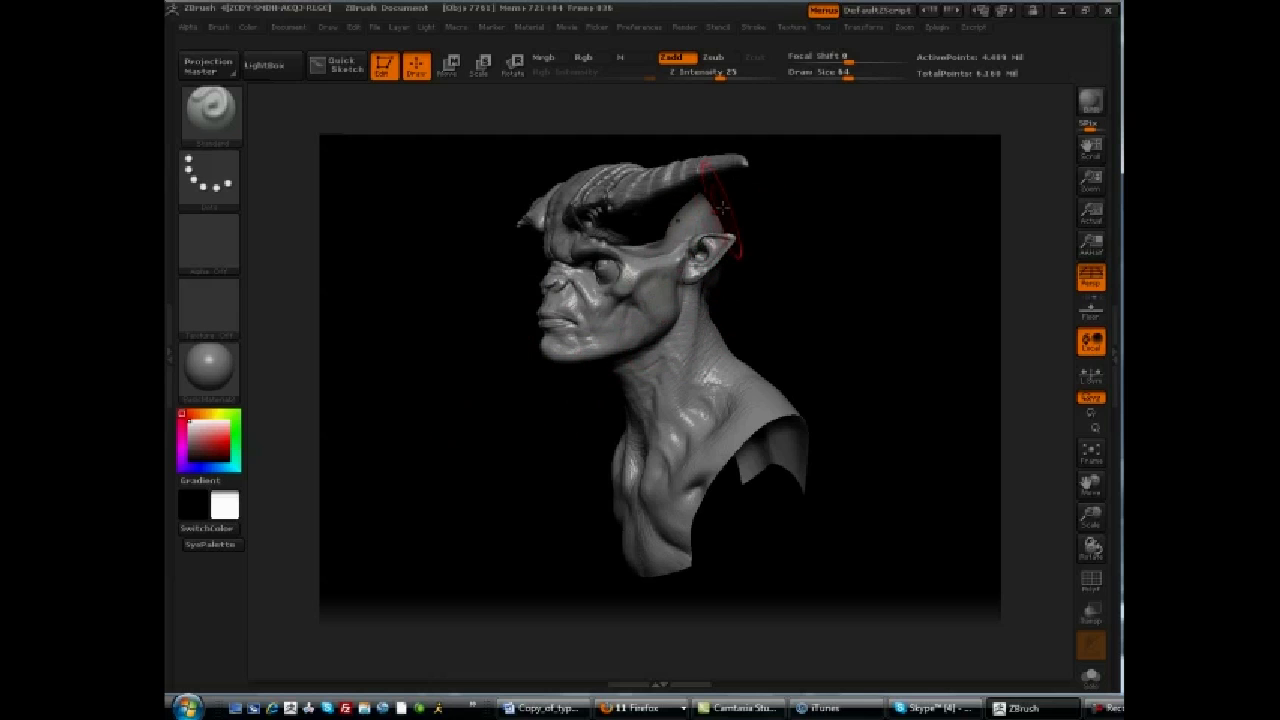
mouse_move(394, 406)
left_mouse_down()
mouse_move(511, 407)
mouse_move(563, 237)
left_mouse_up()
left_click_drag(843, 402, 840, 409)
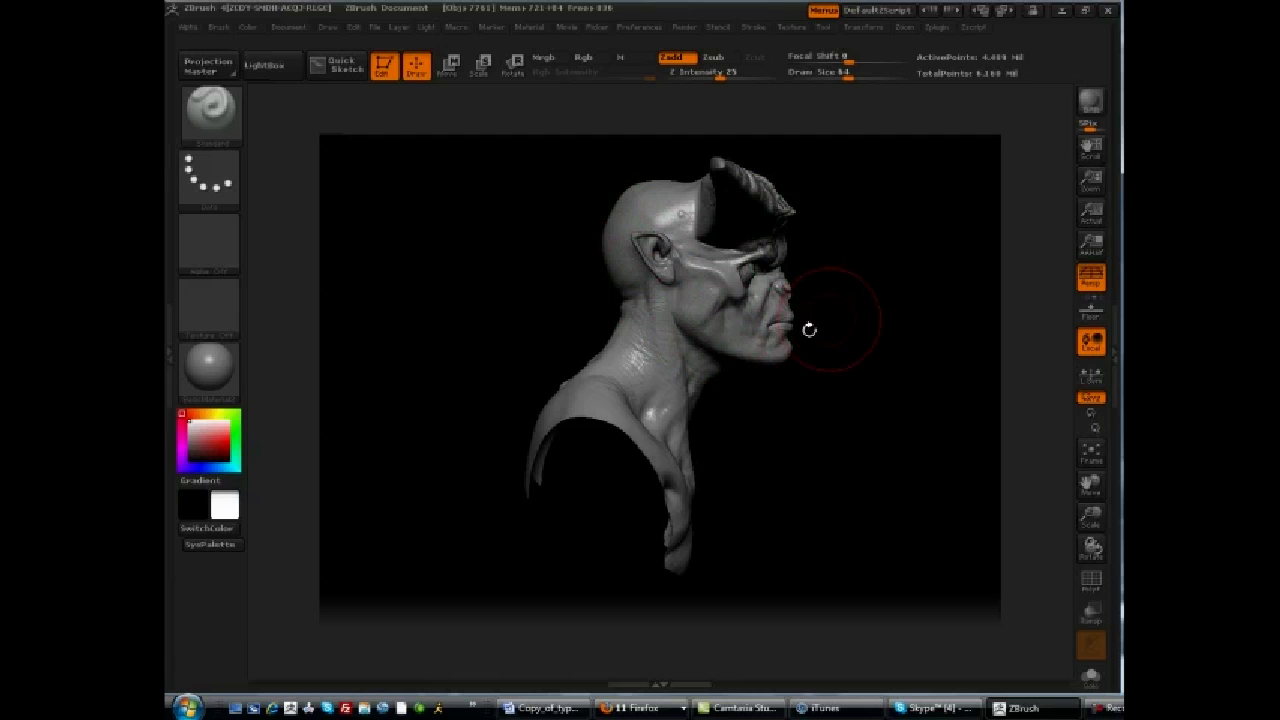
left_click_drag(823, 394, 662, 374)
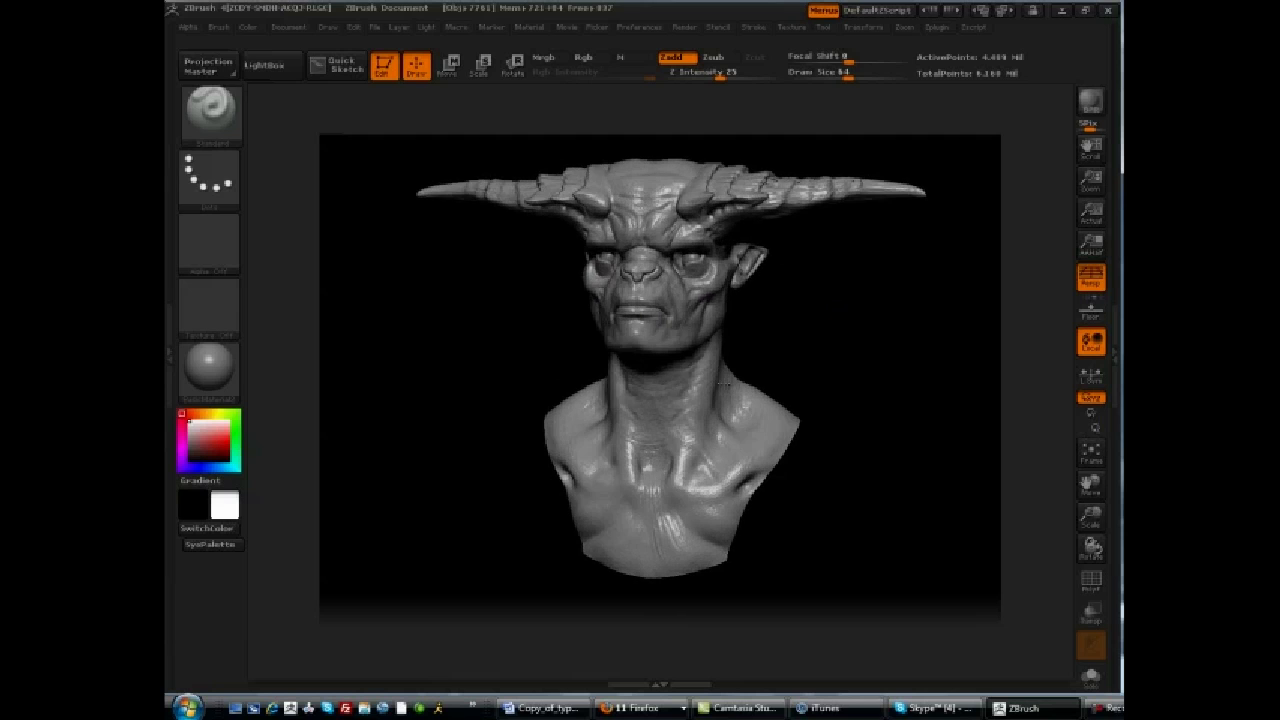
mouse_move(831, 340)
left_mouse_down()
mouse_move(855, 343)
mouse_move(800, 343)
mouse_move(826, 371)
mouse_move(781, 343)
mouse_move(873, 337)
left_mouse_up()
left_click_drag(899, 338, 933, 337)
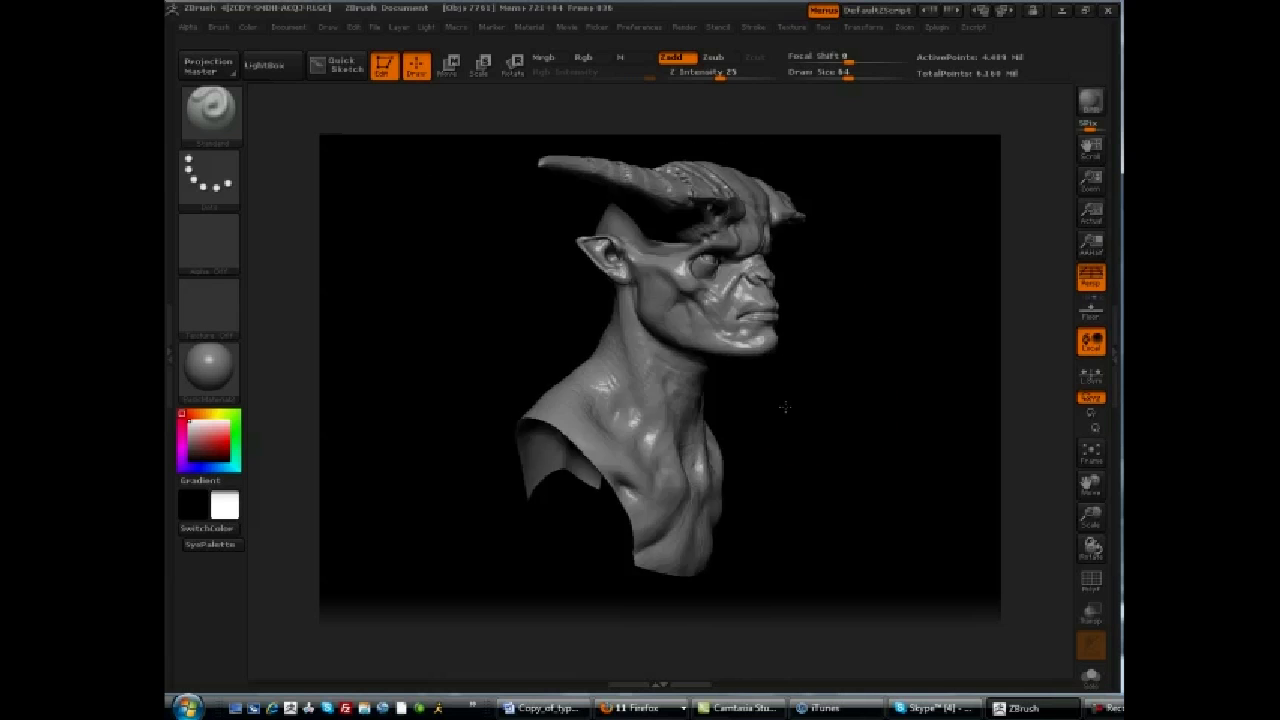
mouse_move(784, 406)
left_mouse_down()
mouse_move(775, 440)
mouse_move(863, 353)
mouse_move(863, 366)
mouse_move(916, 366)
left_mouse_up()
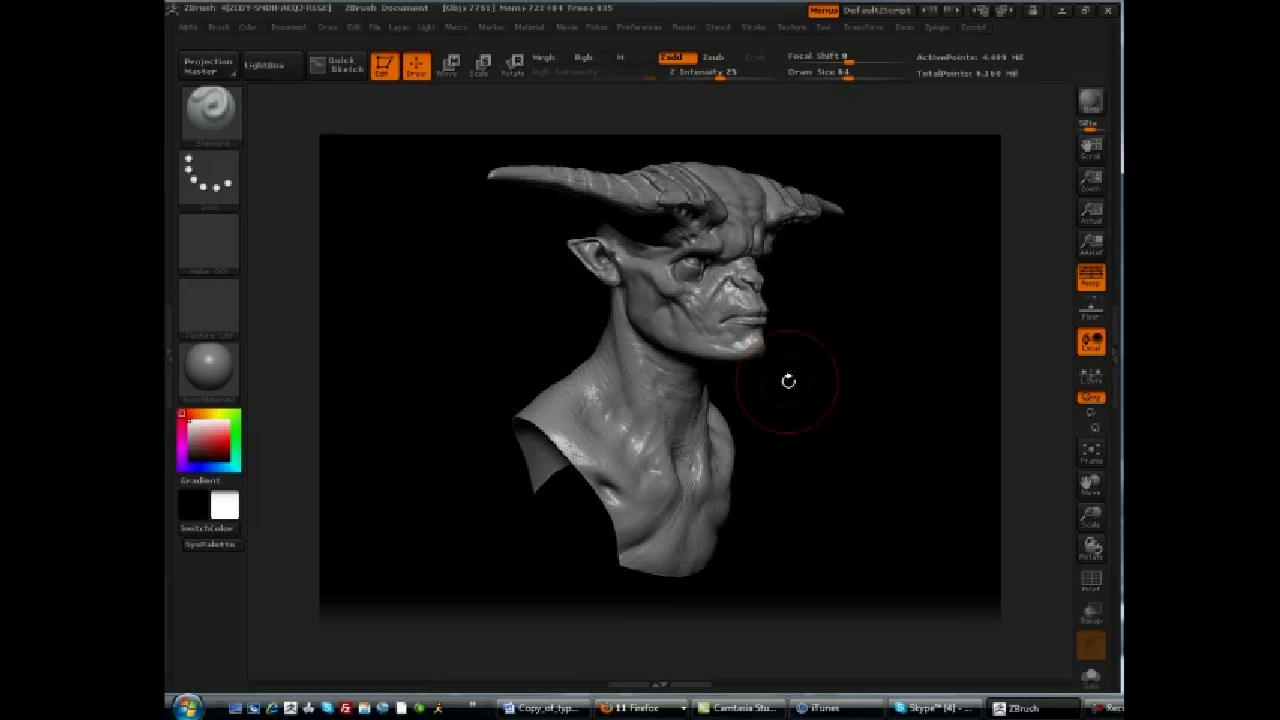
left_click_drag(838, 373, 864, 365)
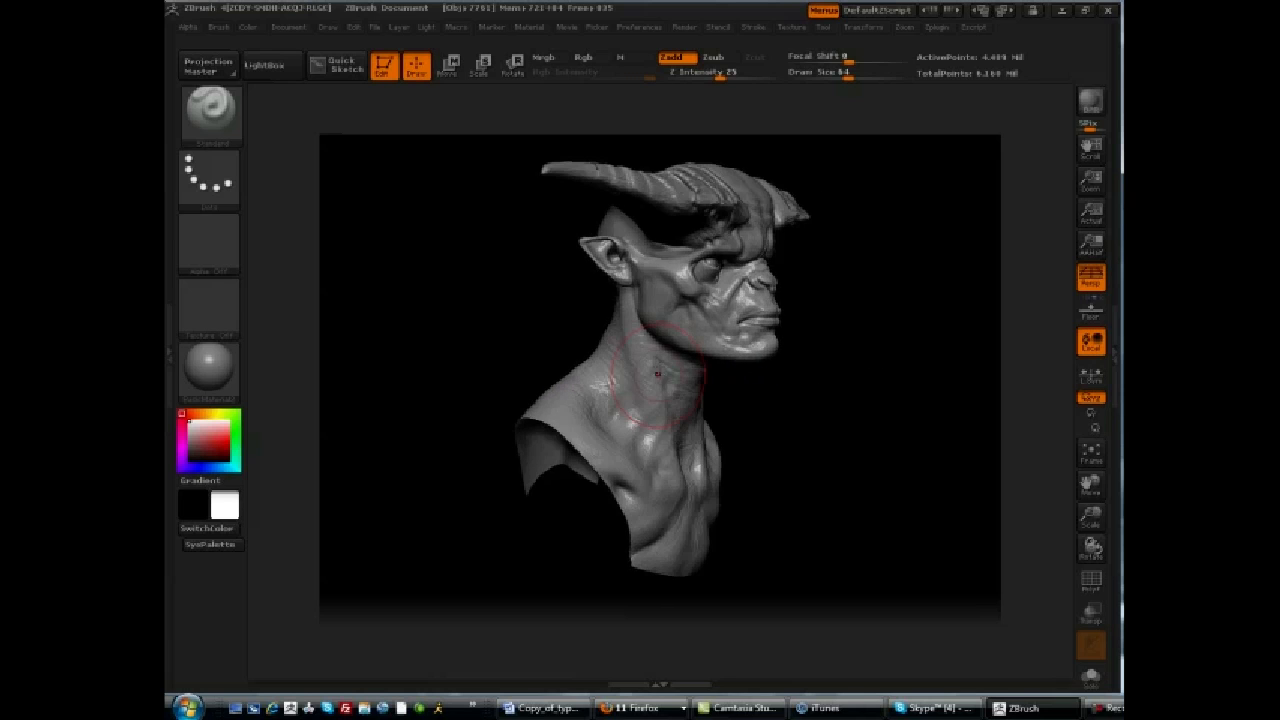
mouse_move(772, 436)
left_mouse_down()
mouse_move(809, 440)
mouse_move(681, 425)
left_mouse_up()
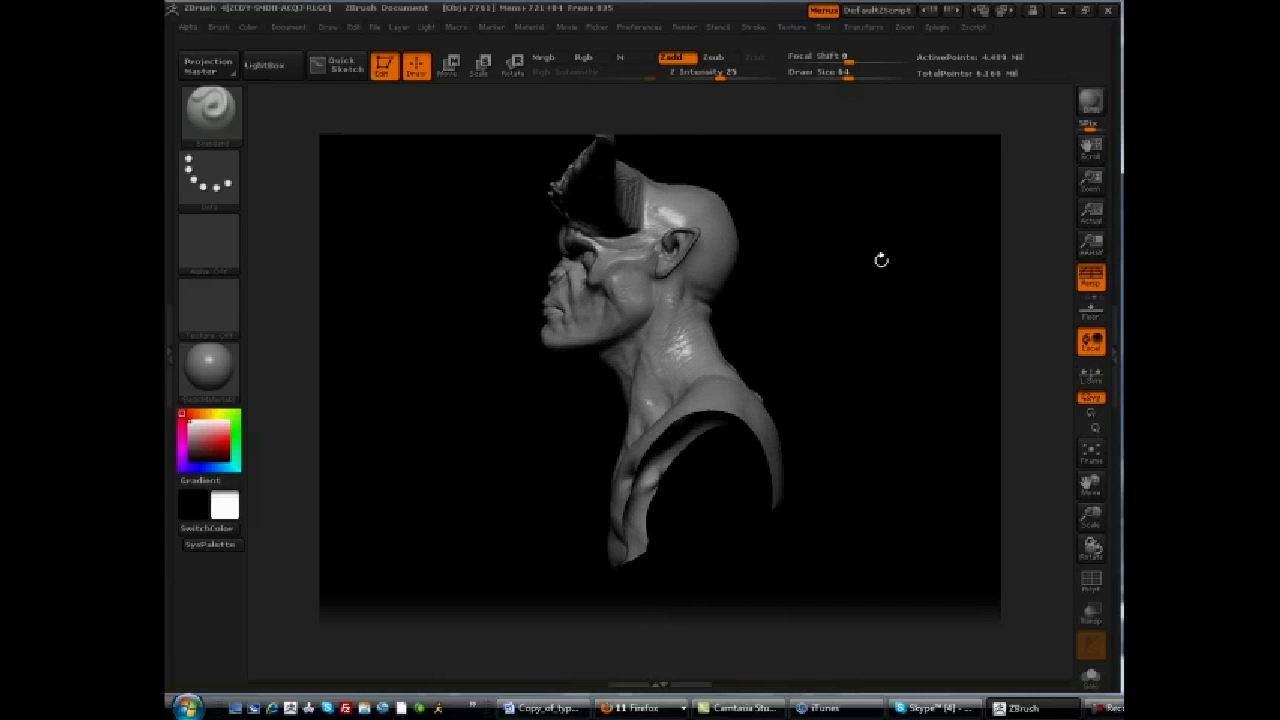
mouse_move(851, 306)
left_mouse_down()
mouse_move(806, 333)
mouse_move(871, 337)
mouse_move(808, 344)
mouse_move(901, 332)
mouse_move(866, 359)
mouse_move(808, 362)
mouse_move(800, 331)
mouse_move(763, 349)
left_mouse_up()
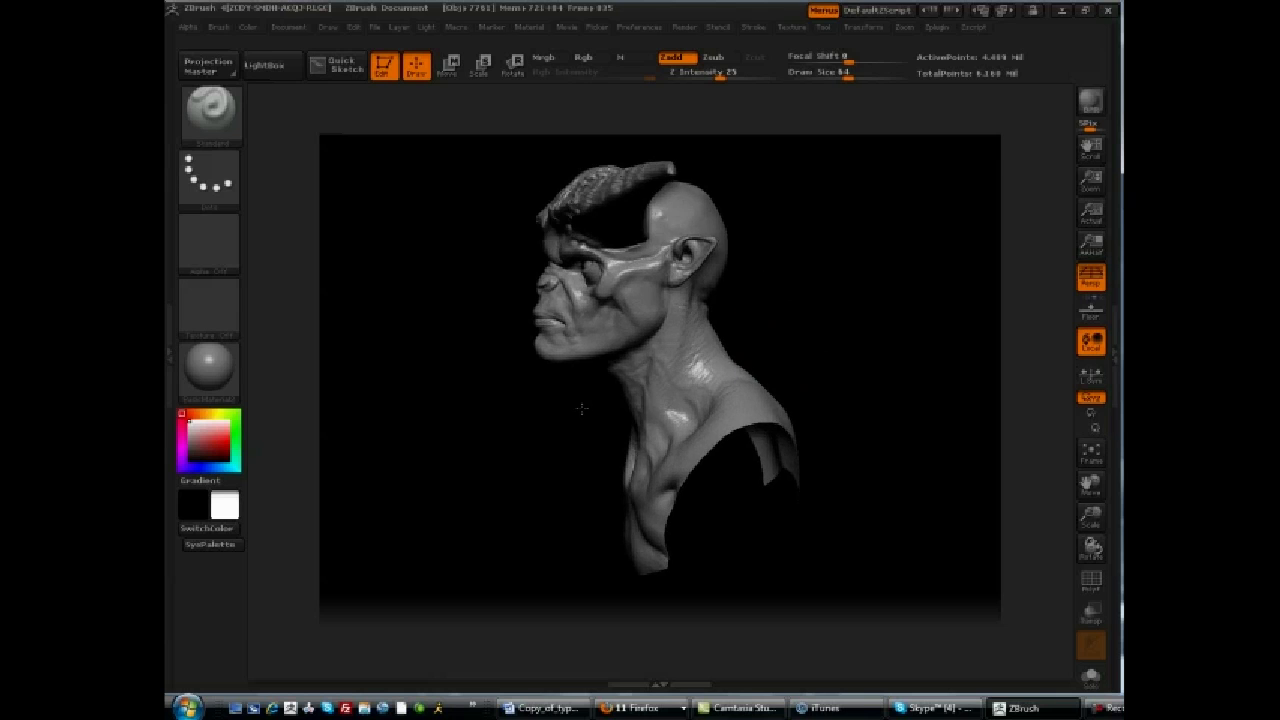
mouse_move(582, 408)
left_mouse_down()
mouse_move(633, 402)
mouse_move(609, 398)
left_mouse_up()
mouse_move(520, 327)
left_mouse_down()
mouse_move(520, 351)
mouse_move(545, 356)
mouse_move(571, 350)
mouse_move(507, 324)
mouse_move(555, 342)
mouse_move(608, 334)
left_mouse_up()
left_click_drag(470, 308, 678, 297)
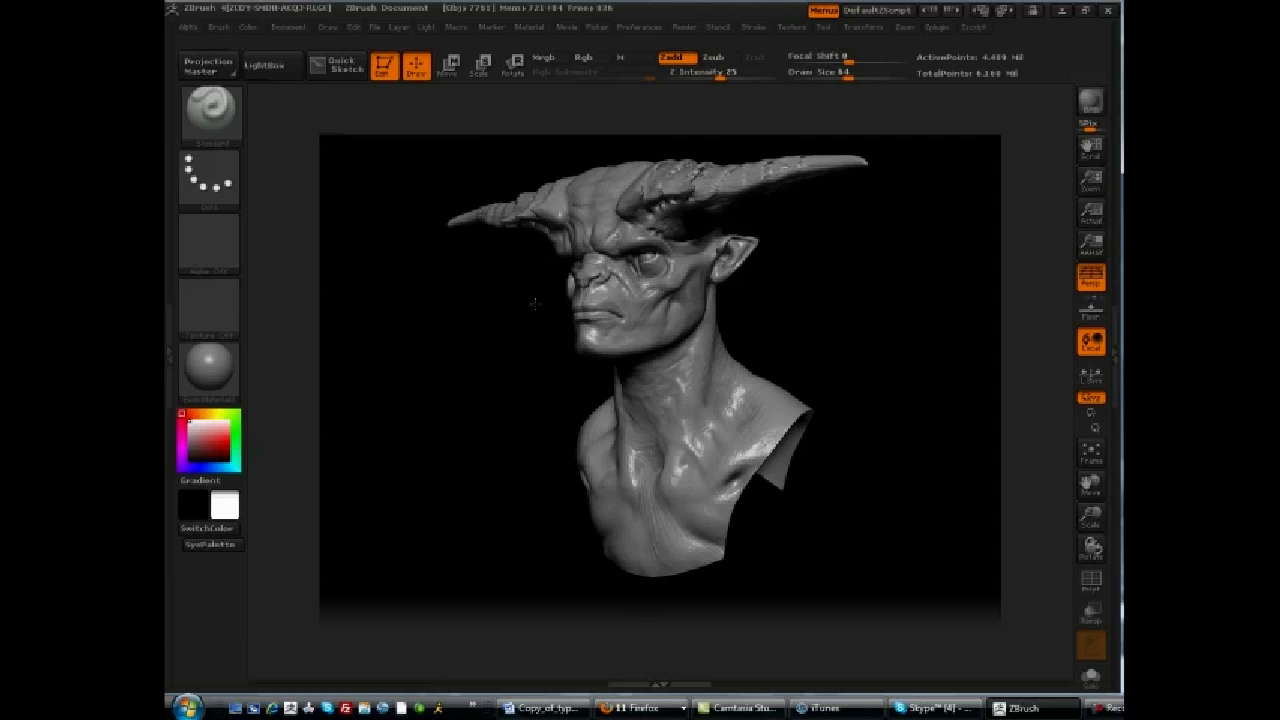
mouse_move(486, 312)
left_mouse_down()
mouse_move(505, 312)
mouse_move(480, 320)
mouse_move(492, 316)
left_mouse_up()
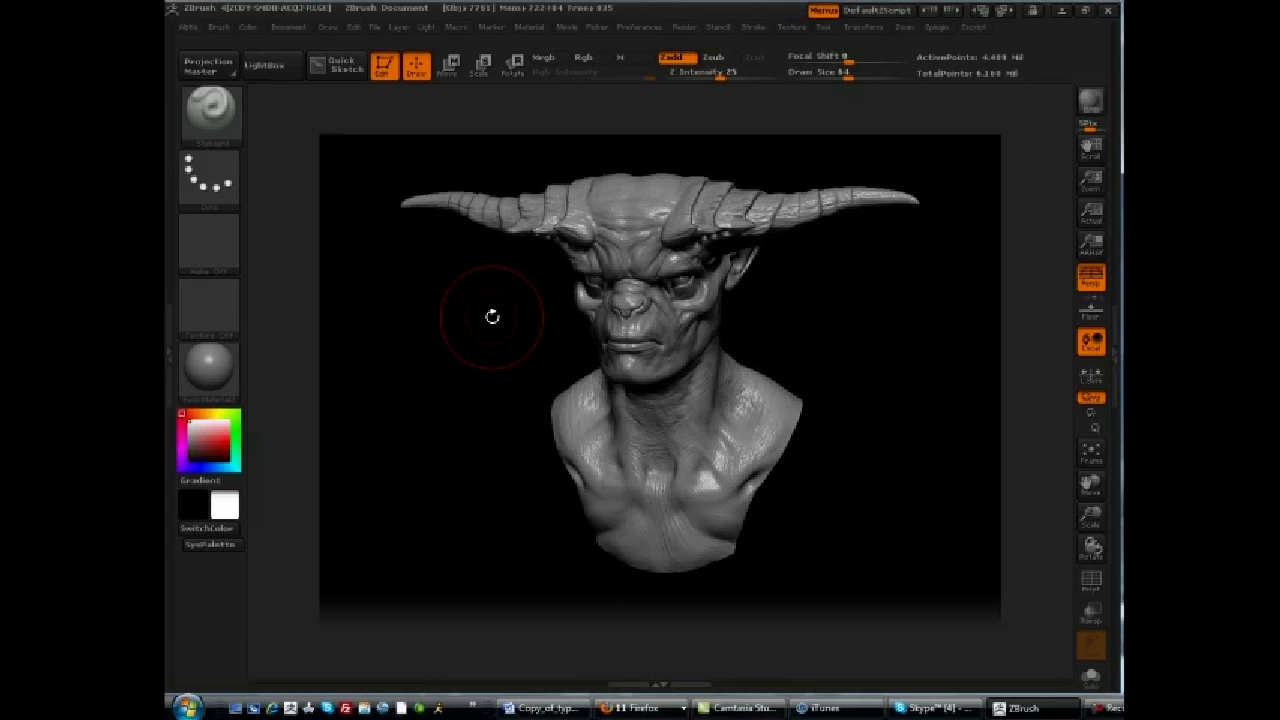